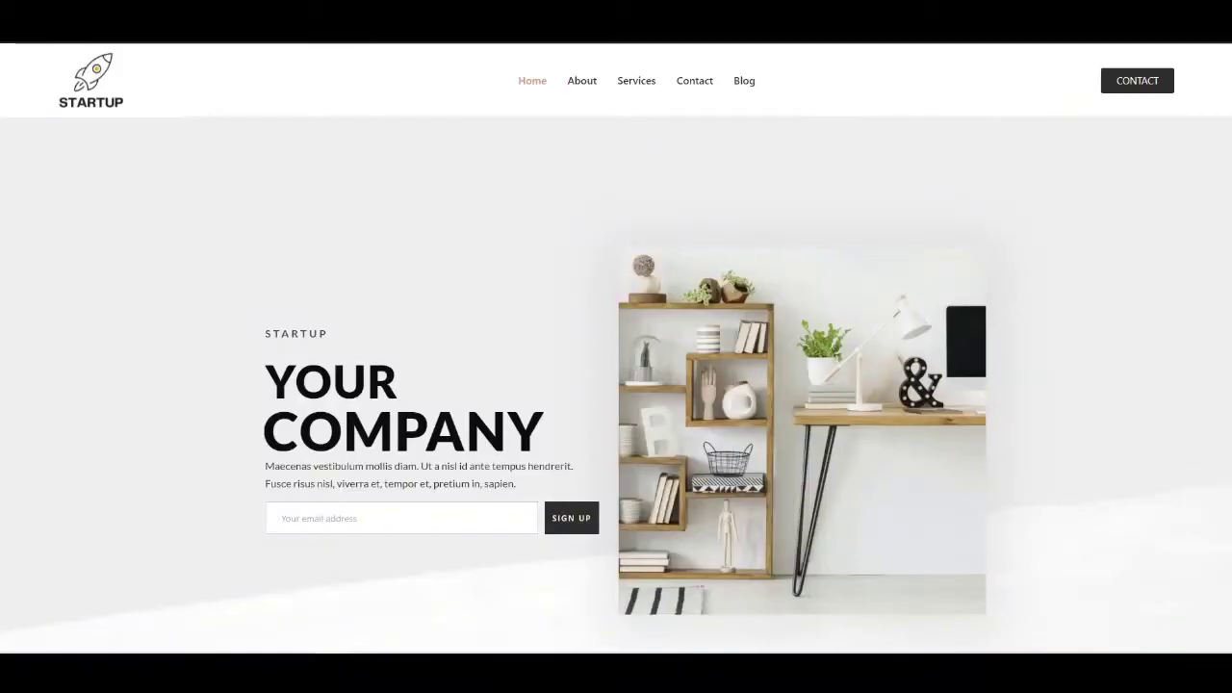
Review the light Startup homepage from the hero banner through About Us, Our Vision, Why Choose Us and Our Services to the contact section.
scroll(616, 347, down, 3)
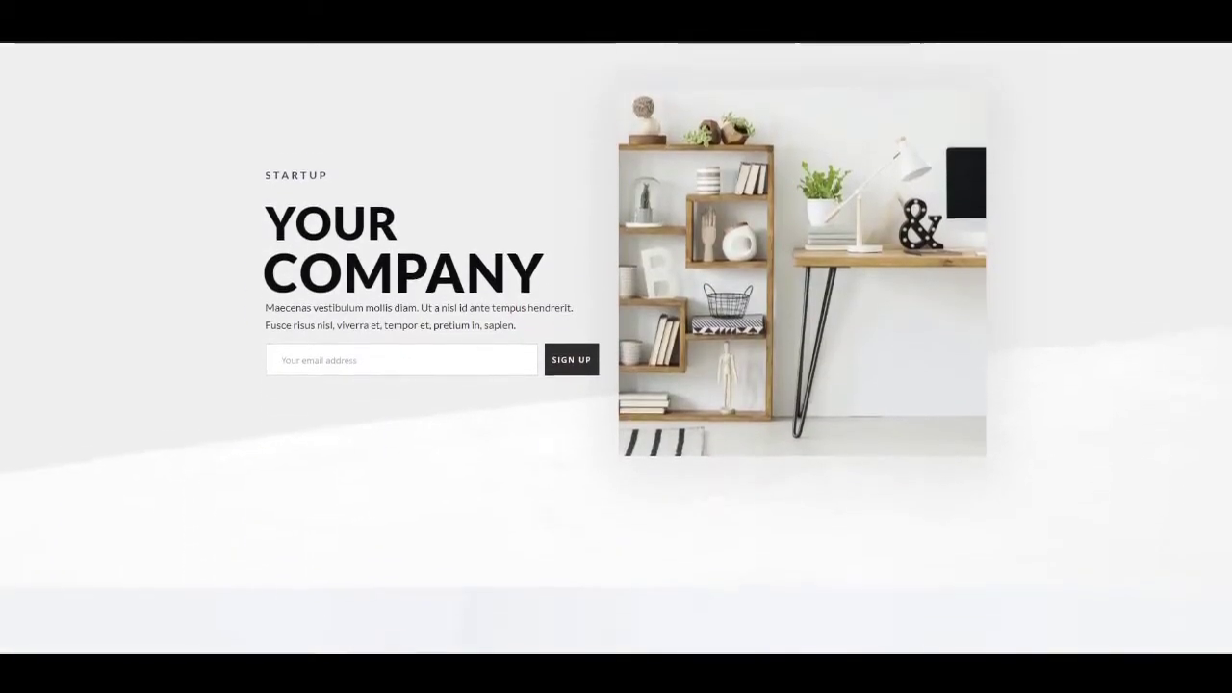
scroll(616, 347, down, 4)
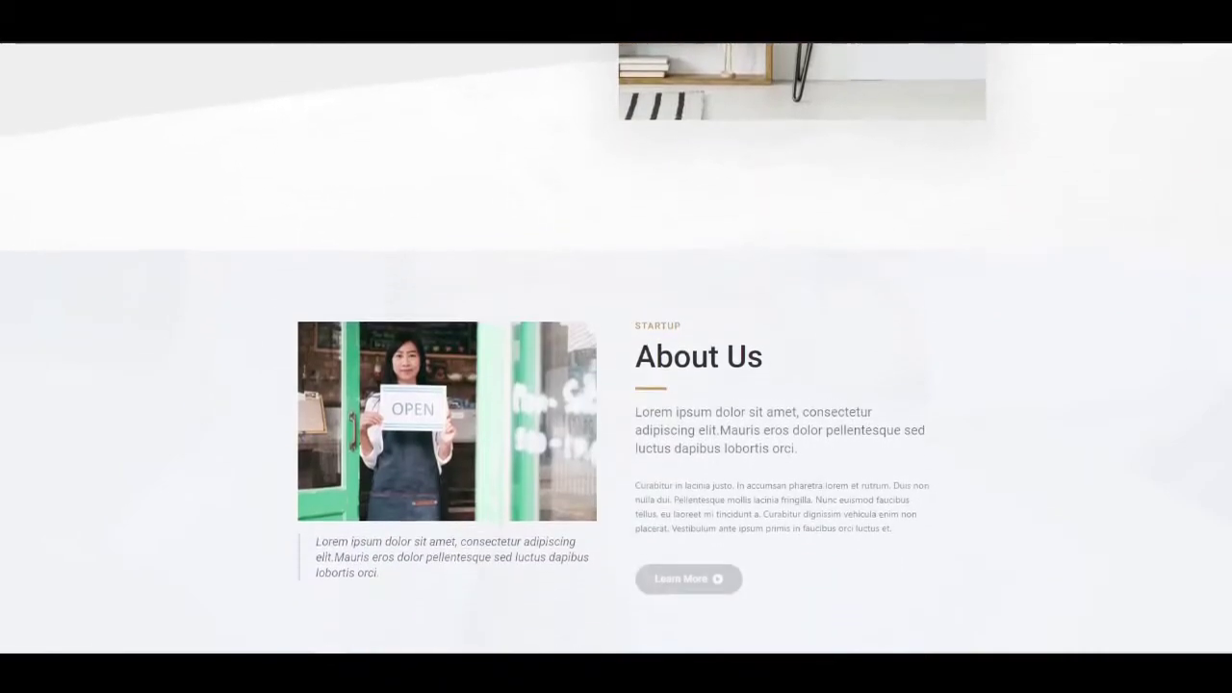
scroll(616, 346, down, 4)
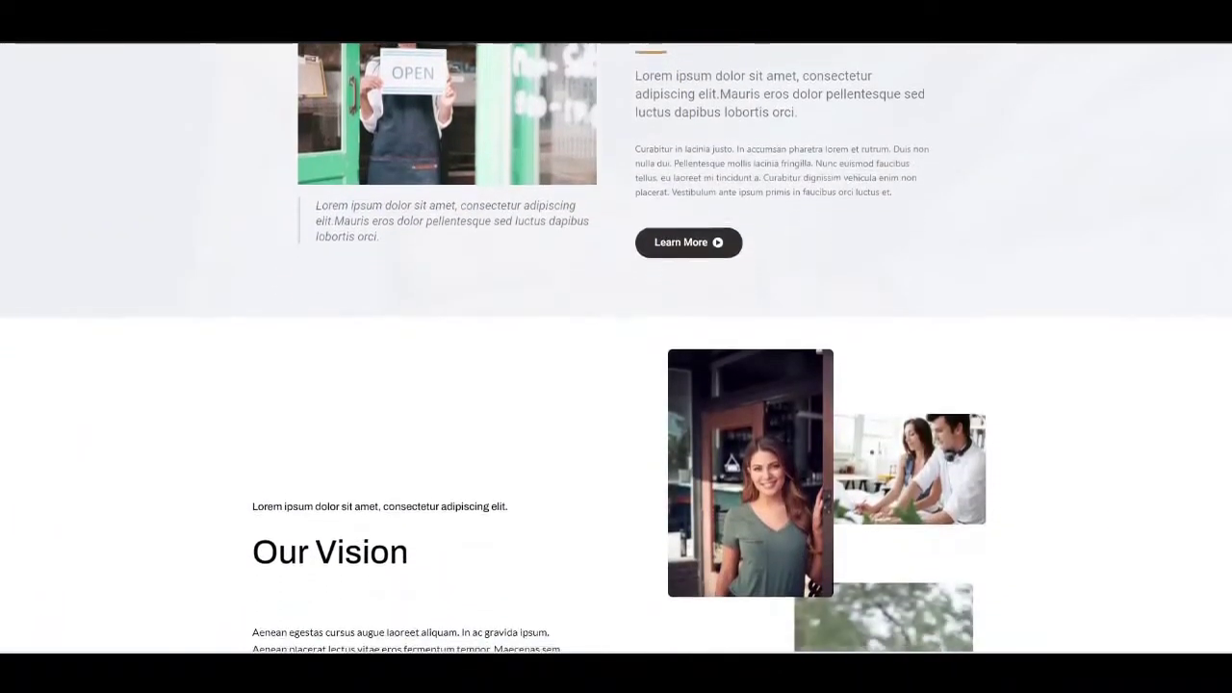
scroll(616, 347, down, 4)
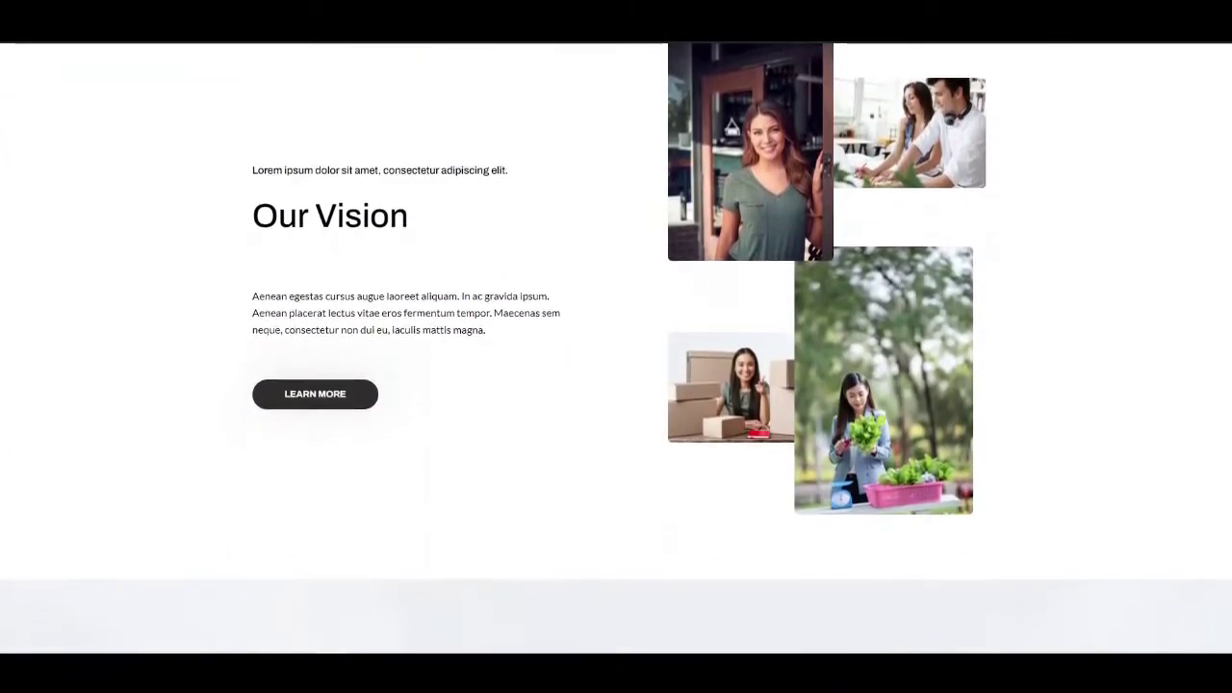
scroll(616, 346, down, 4)
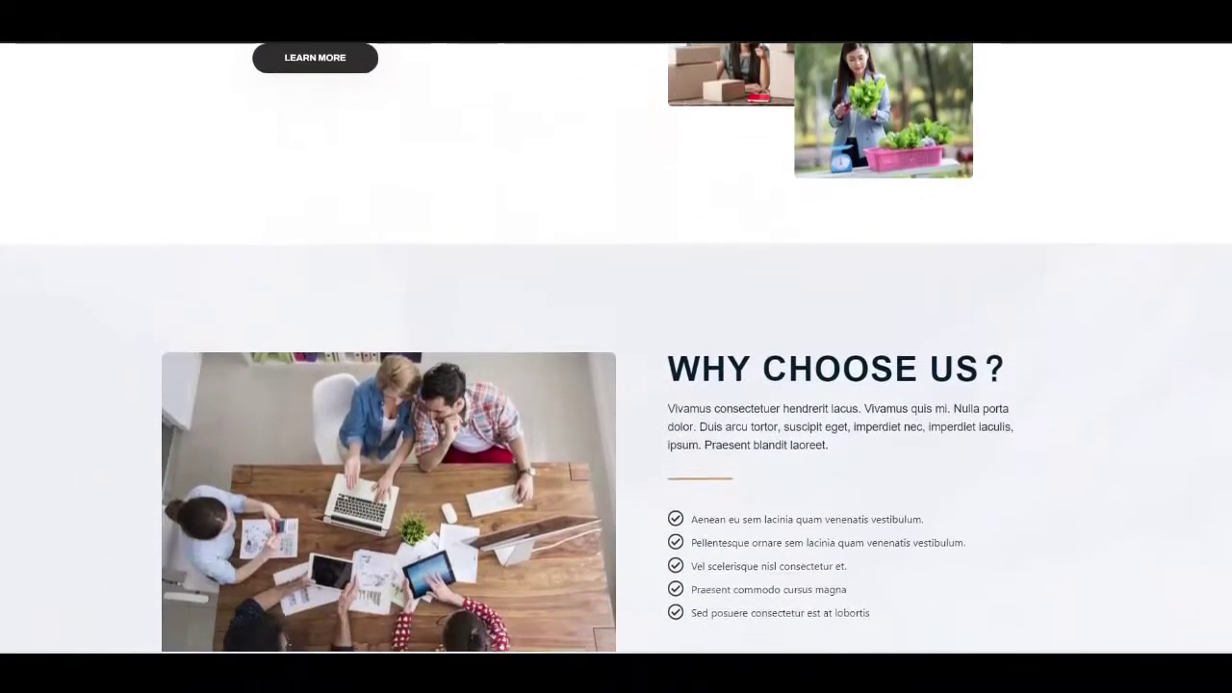
scroll(616, 346, down, 4)
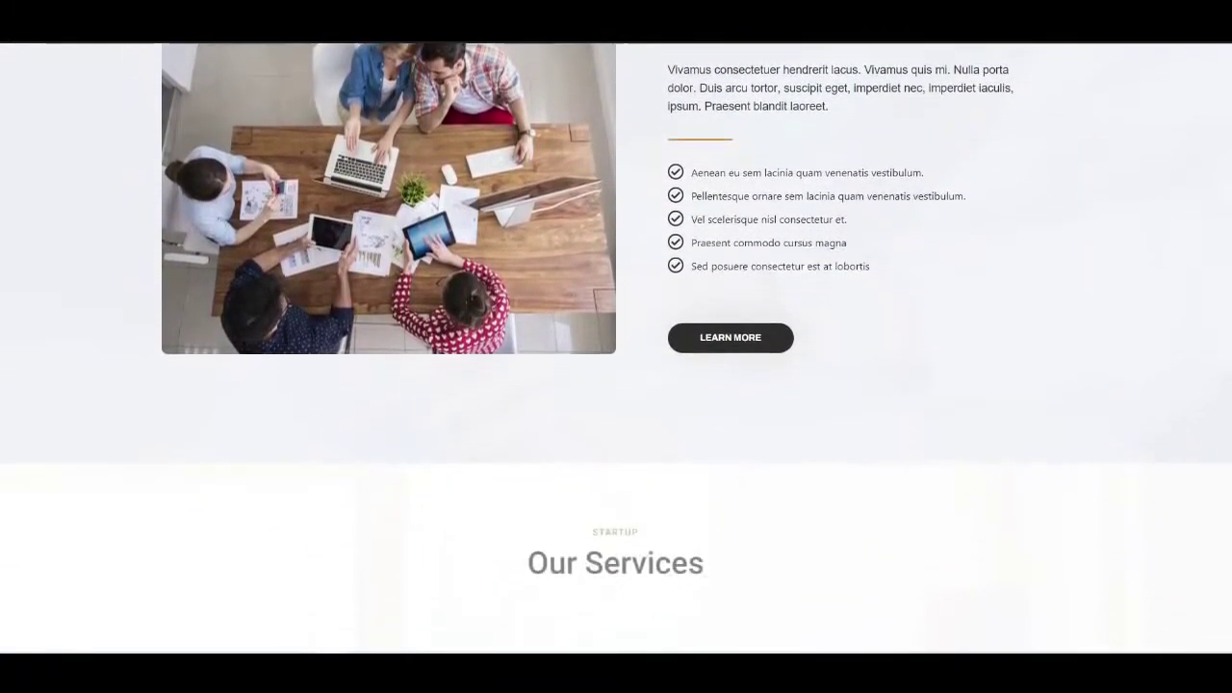
scroll(616, 346, down, 4)
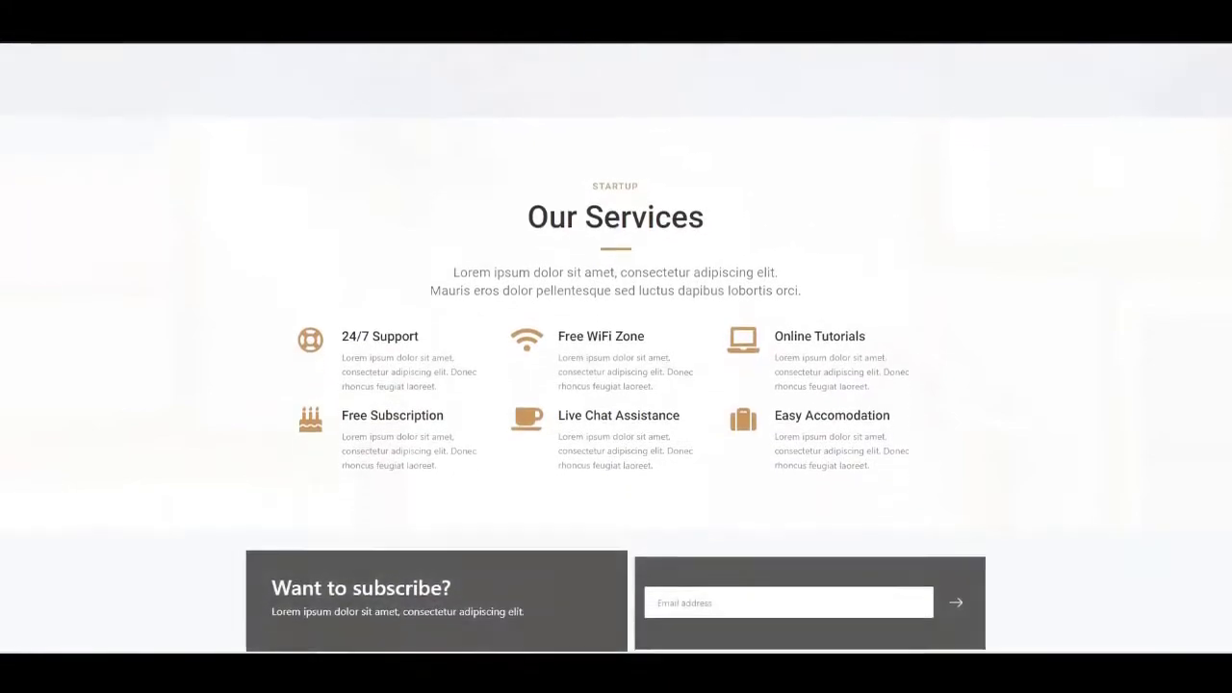
scroll(616, 347, down, 4)
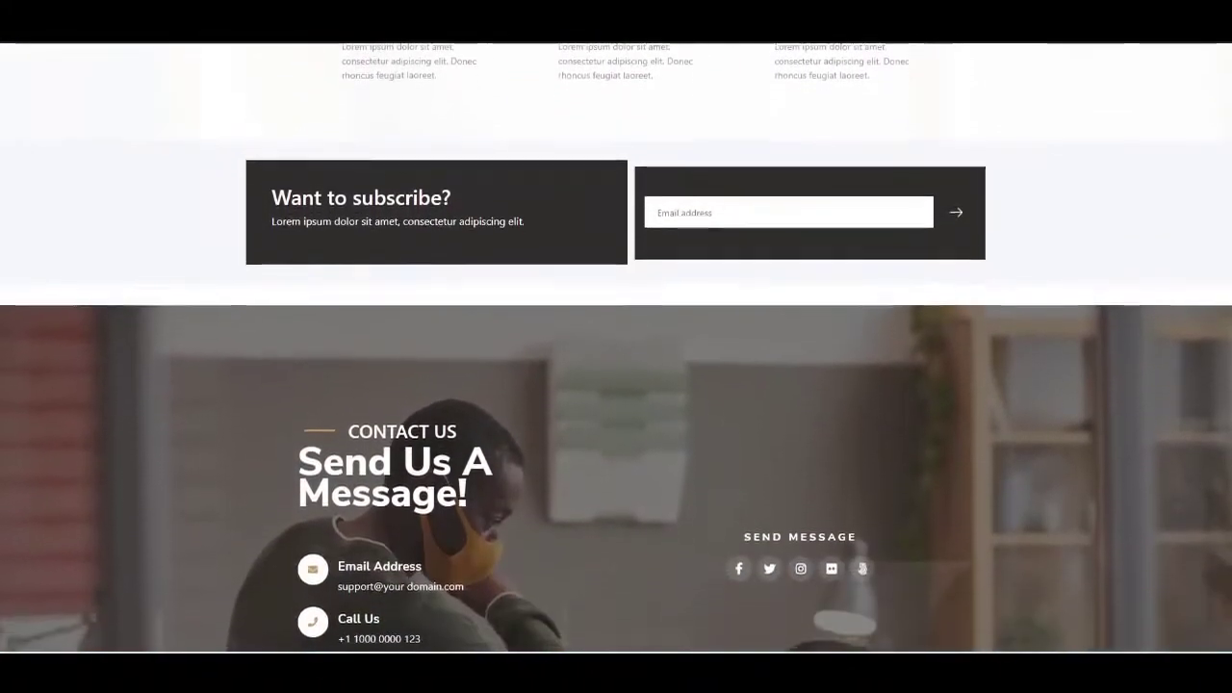
scroll(616, 347, down, 3)
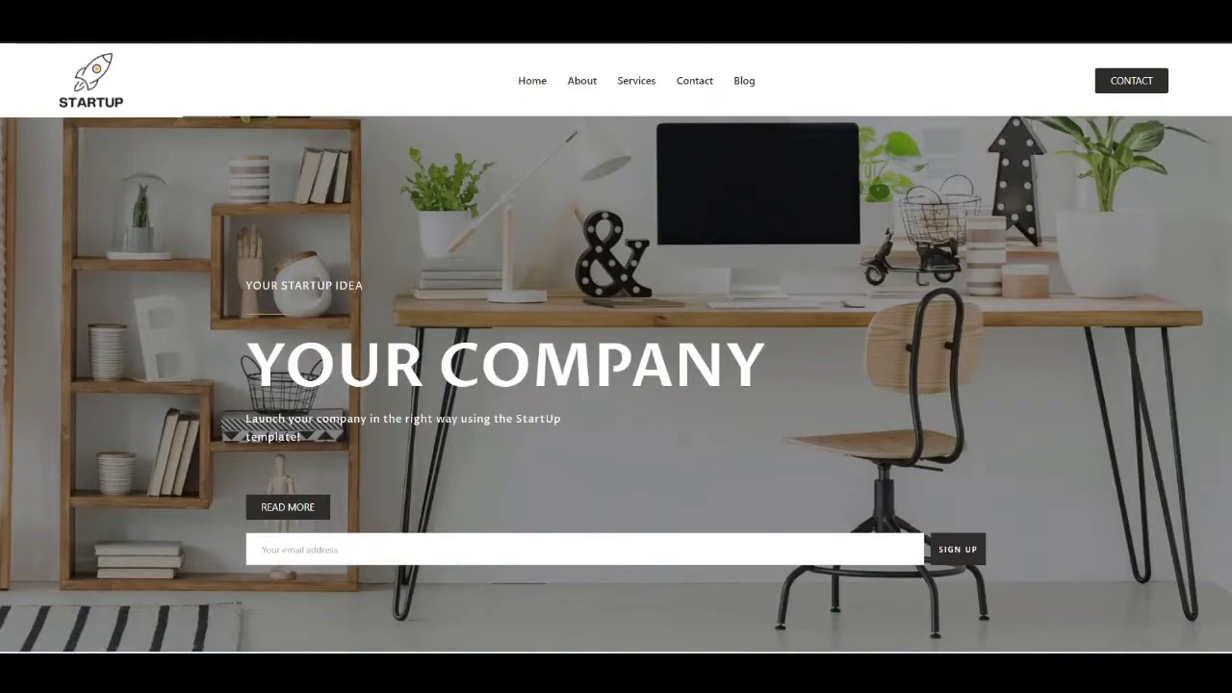
Review the alternative Startup homepage with the full-width desk photo, from its hero banner to the subscription and contact sections.
scroll(616, 346, down, 3)
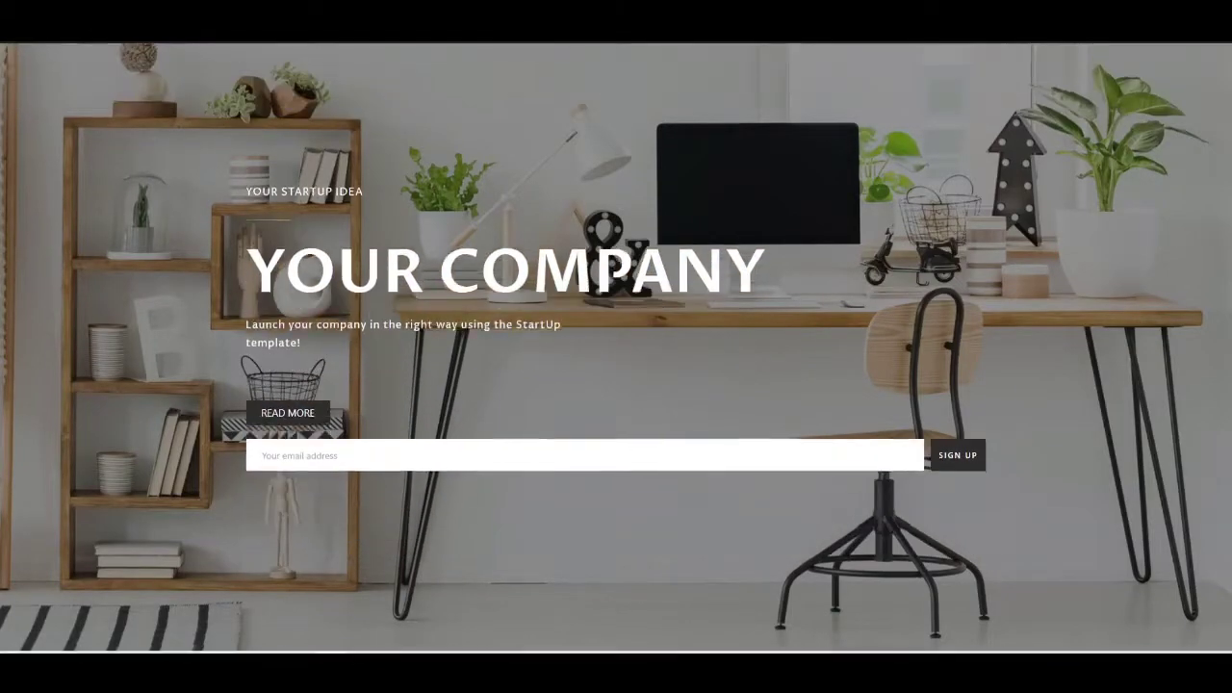
scroll(616, 346, down, 5)
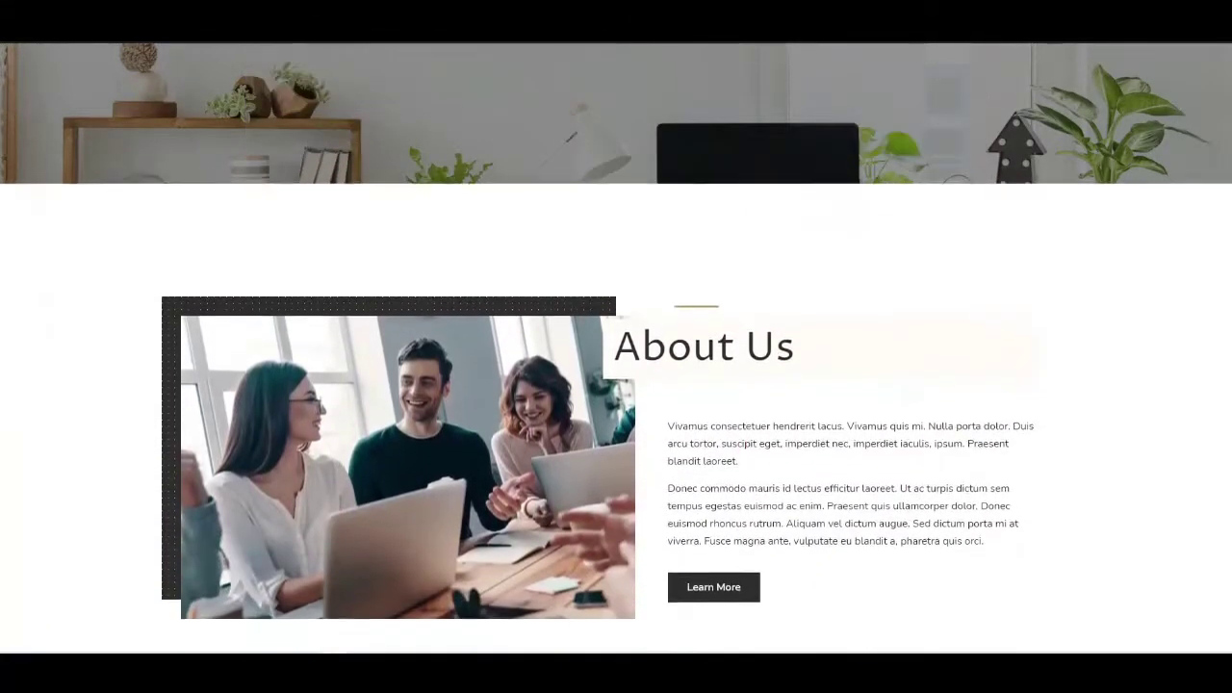
scroll(616, 347, down, 5)
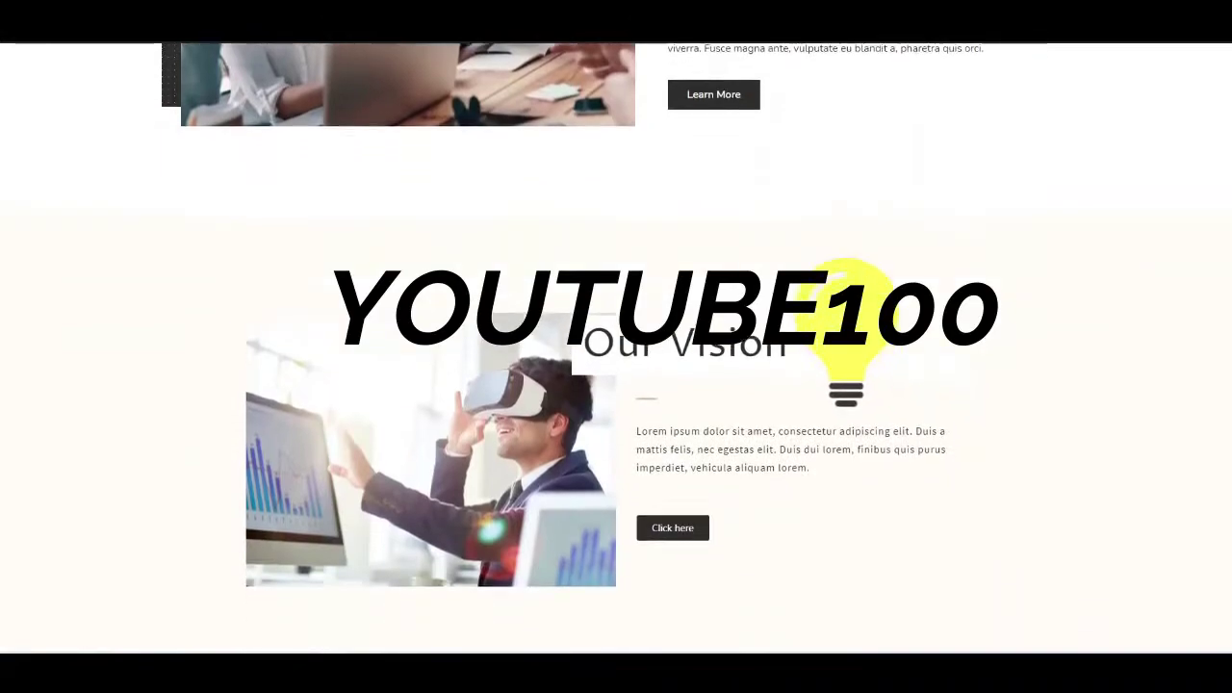
scroll(616, 347, down, 5)
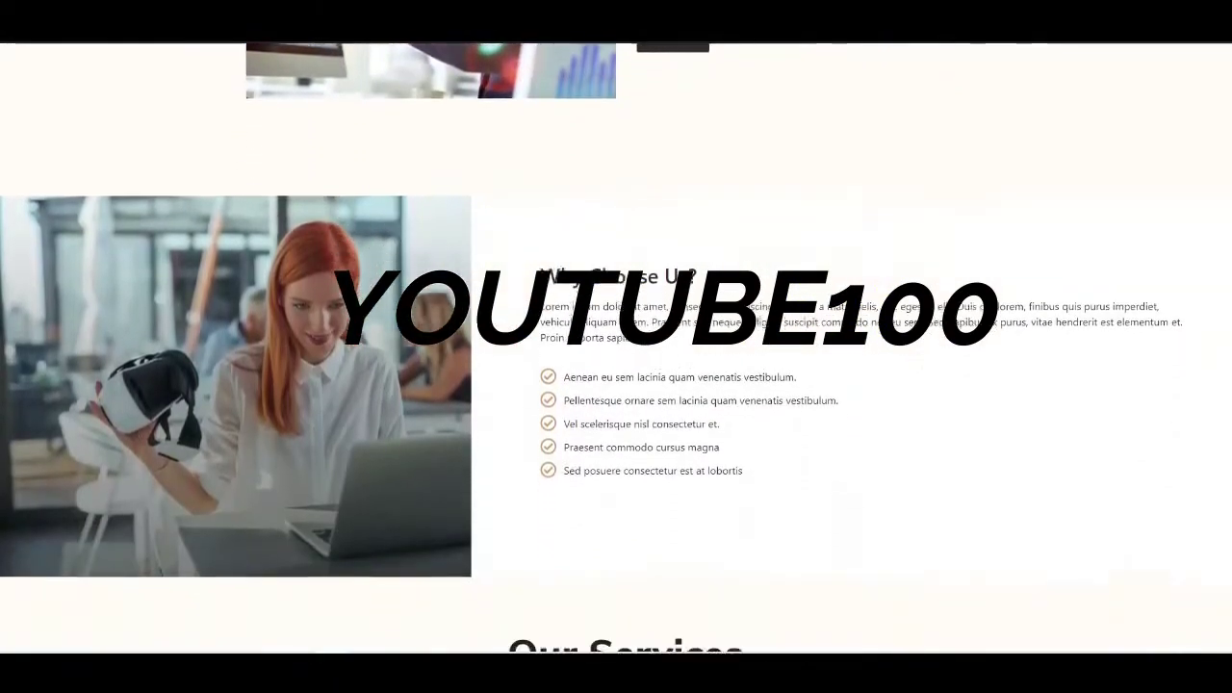
scroll(616, 347, down, 5)
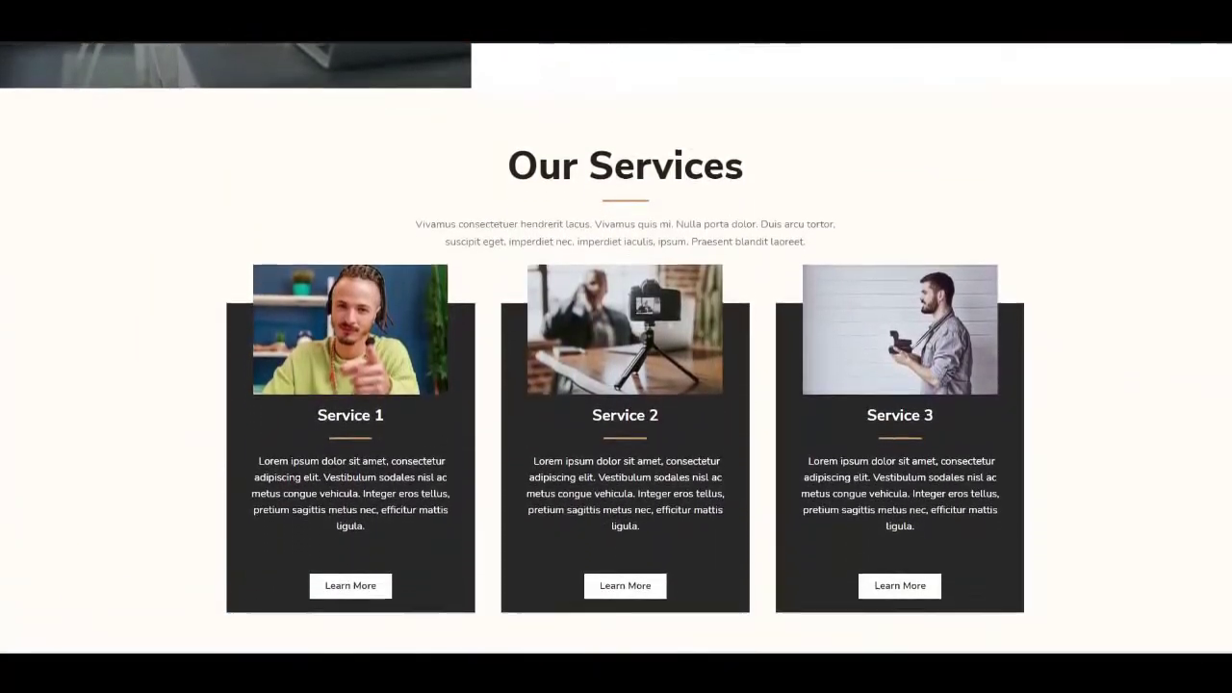
scroll(616, 347, down, 5)
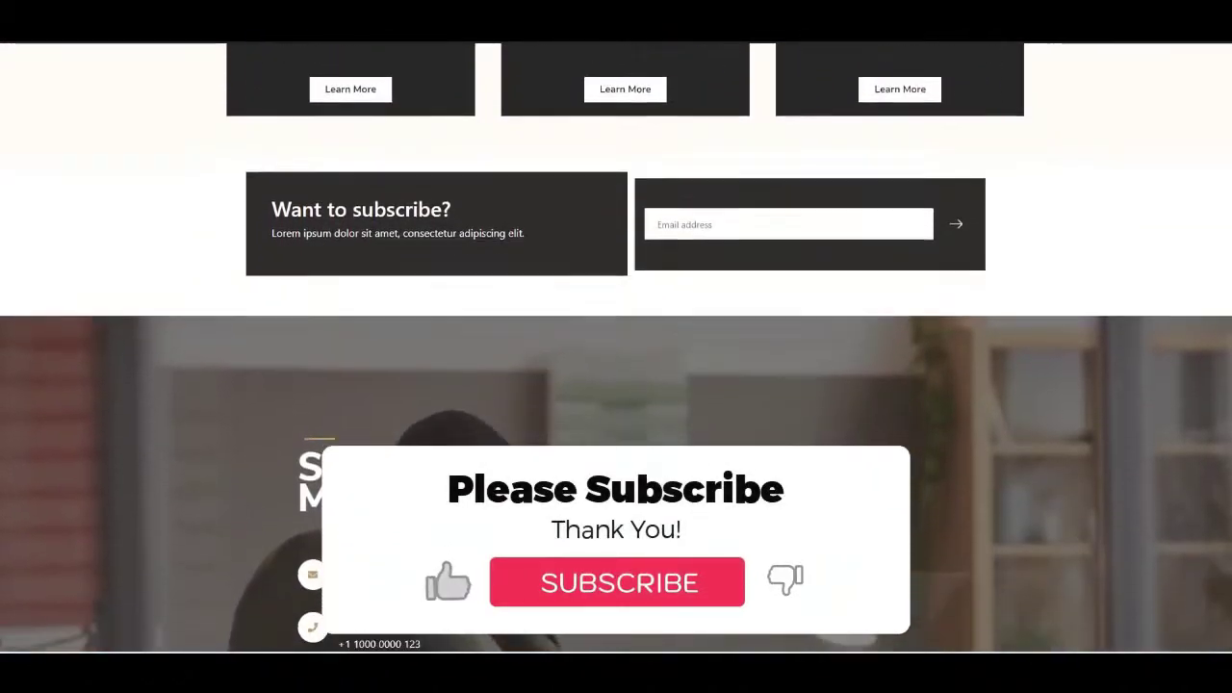
scroll(616, 347, down, 2)
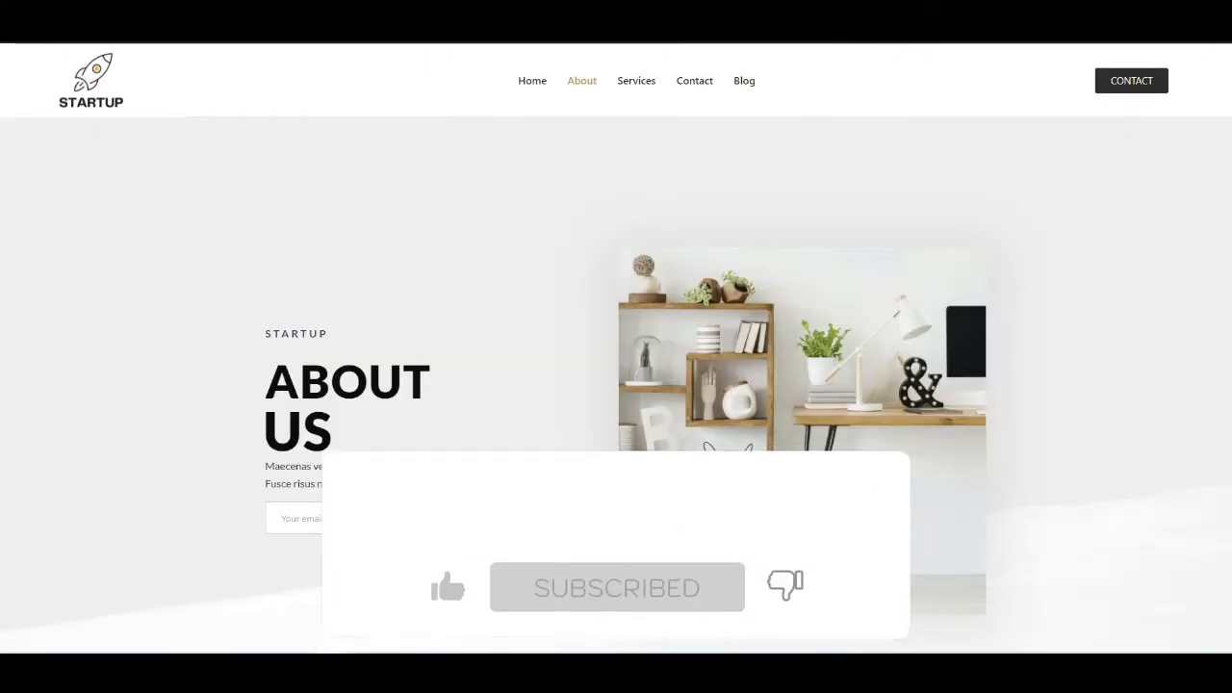
Look through the Startup template's About, Services and Contact pages.
scroll(616, 347, down, 5)
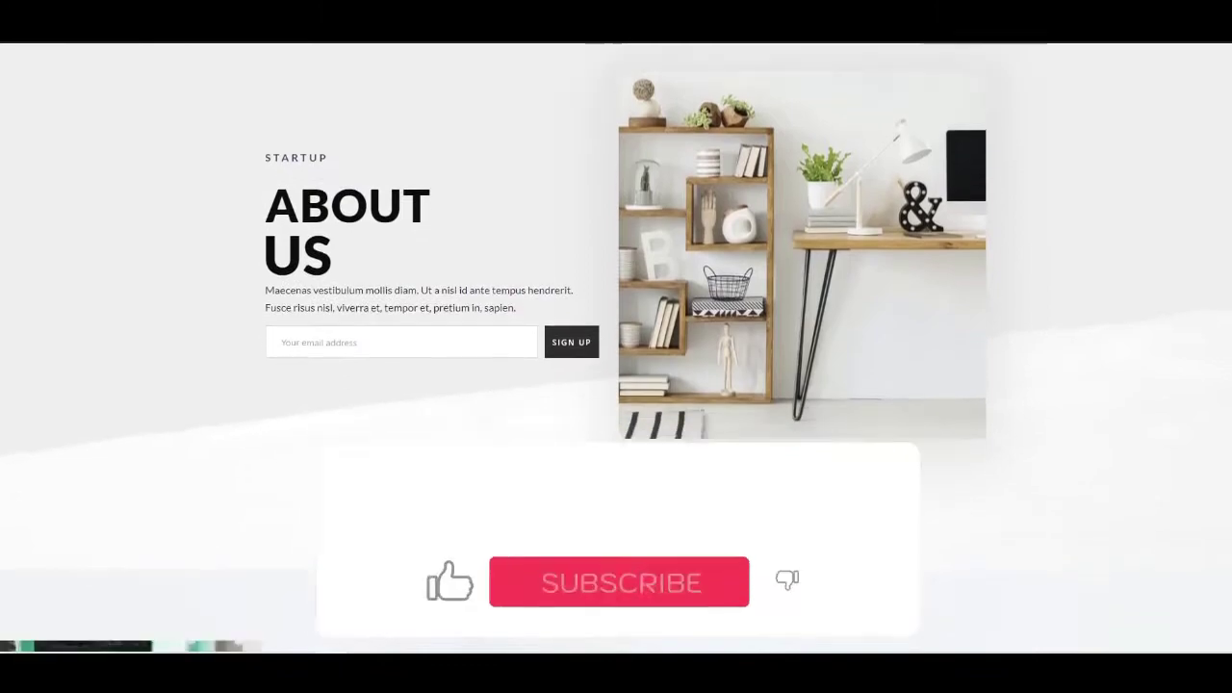
scroll(616, 347, down, 6)
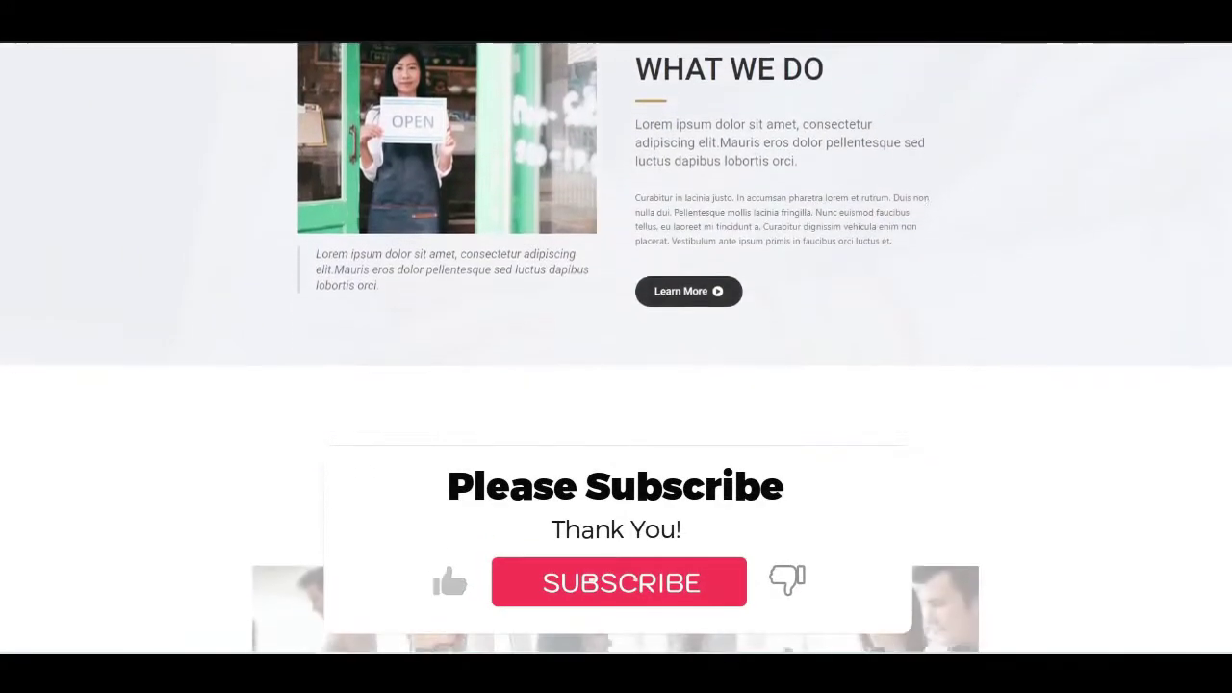
scroll(616, 347, down, 2)
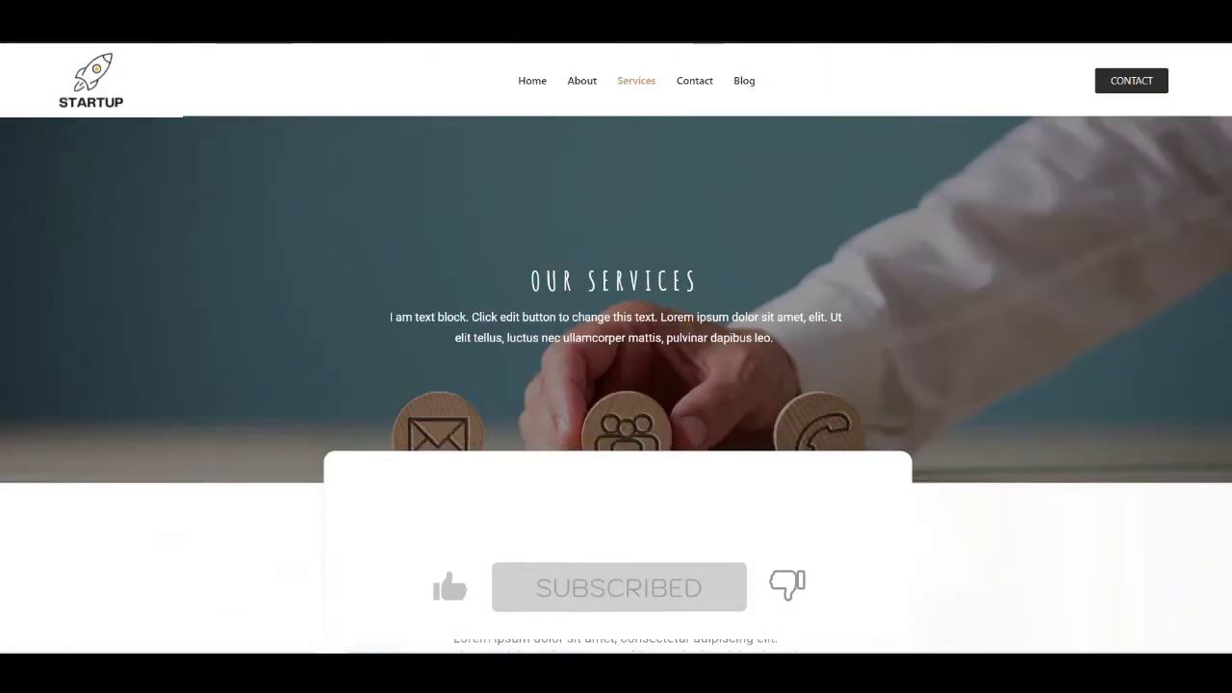
scroll(617, 346, down, 4)
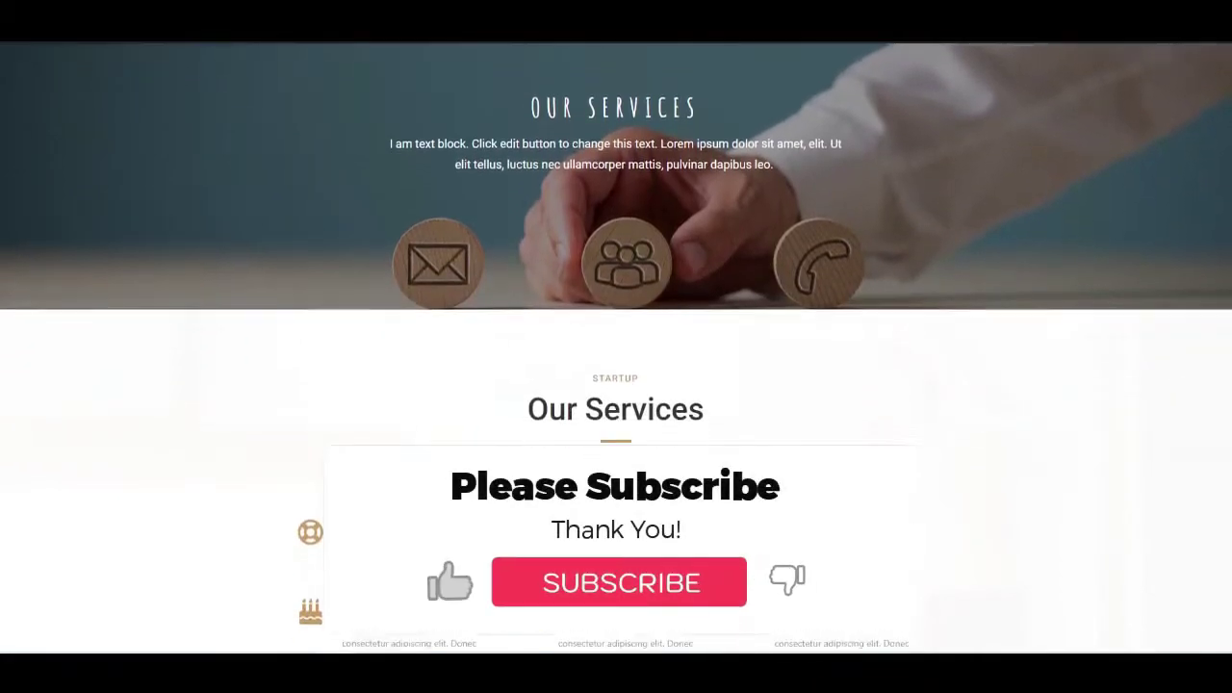
scroll(617, 347, down, 4)
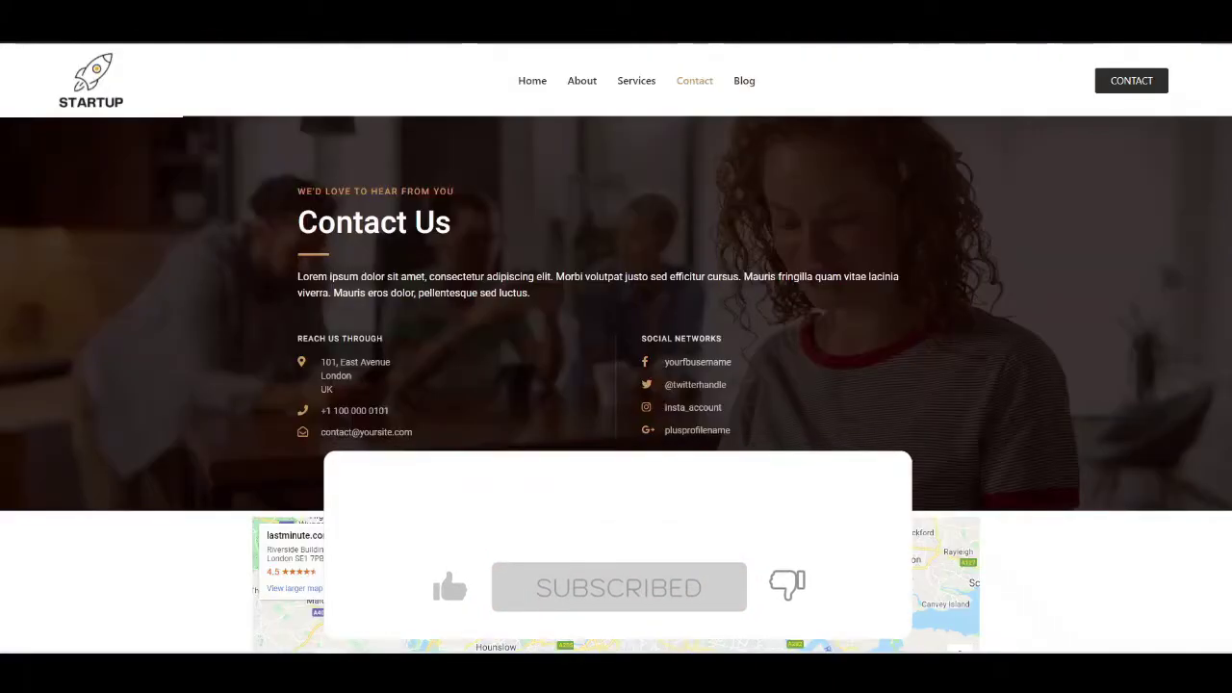
scroll(616, 346, down, 3)
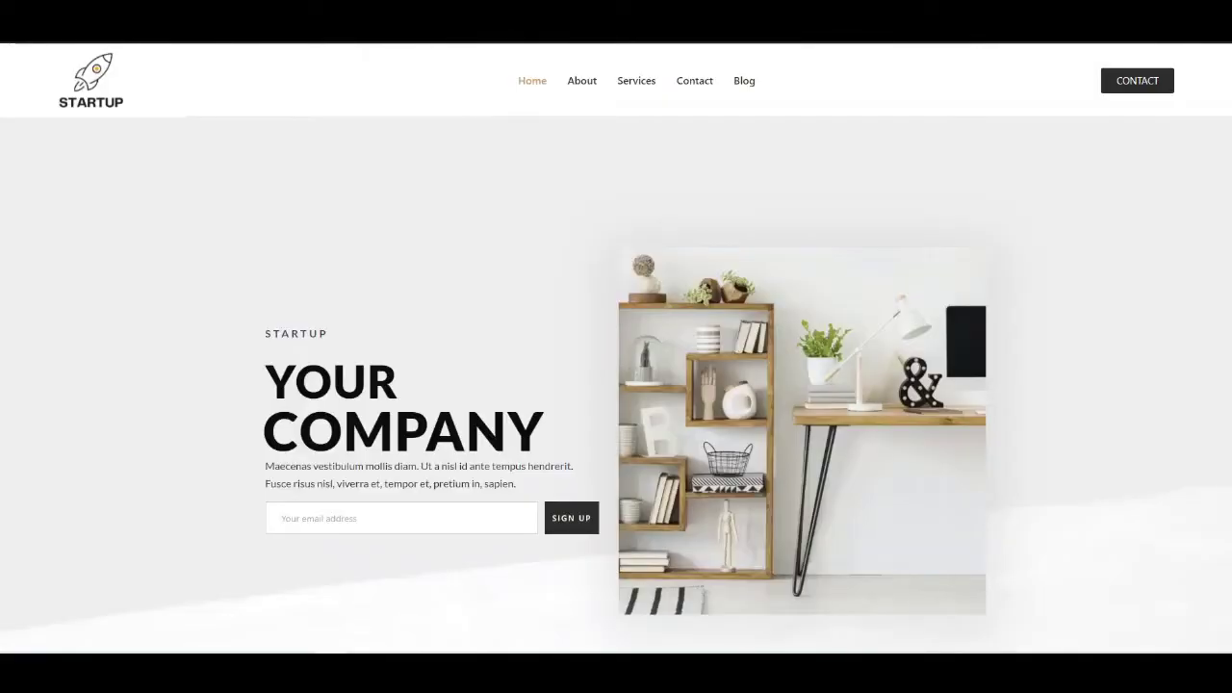
Examine the light homepage's section layout again, from the Your Company banner to the Send Us A Message section.
scroll(616, 346, down, 3)
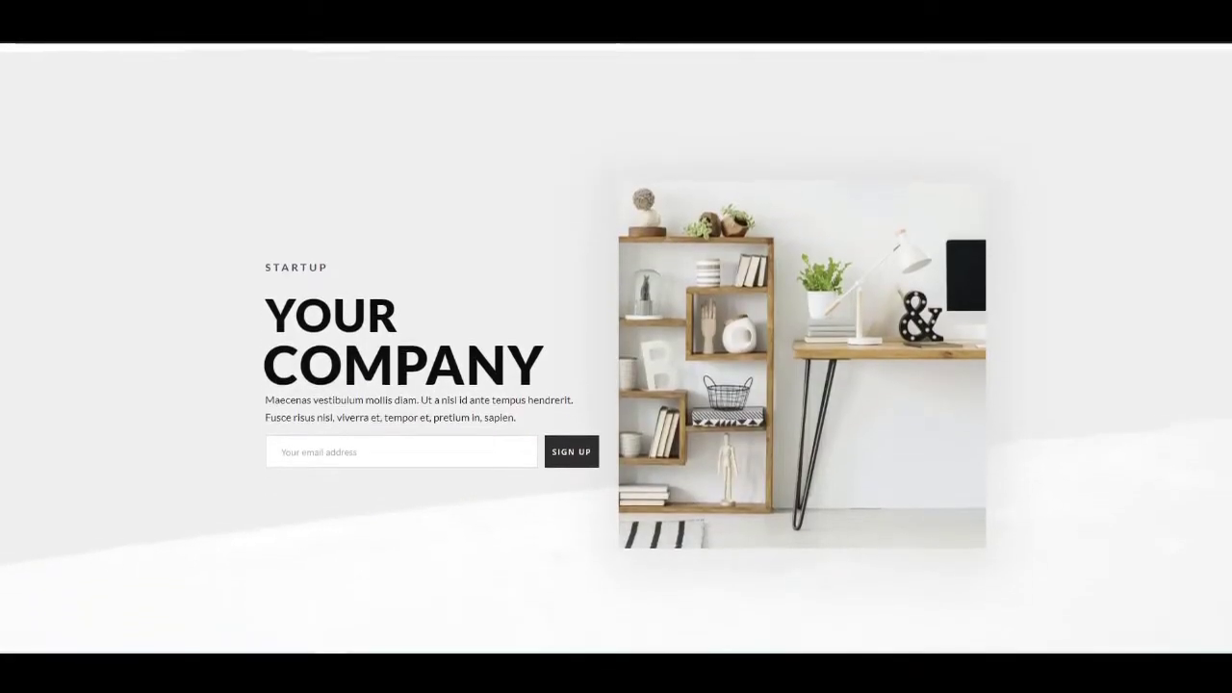
scroll(617, 347, down, 4)
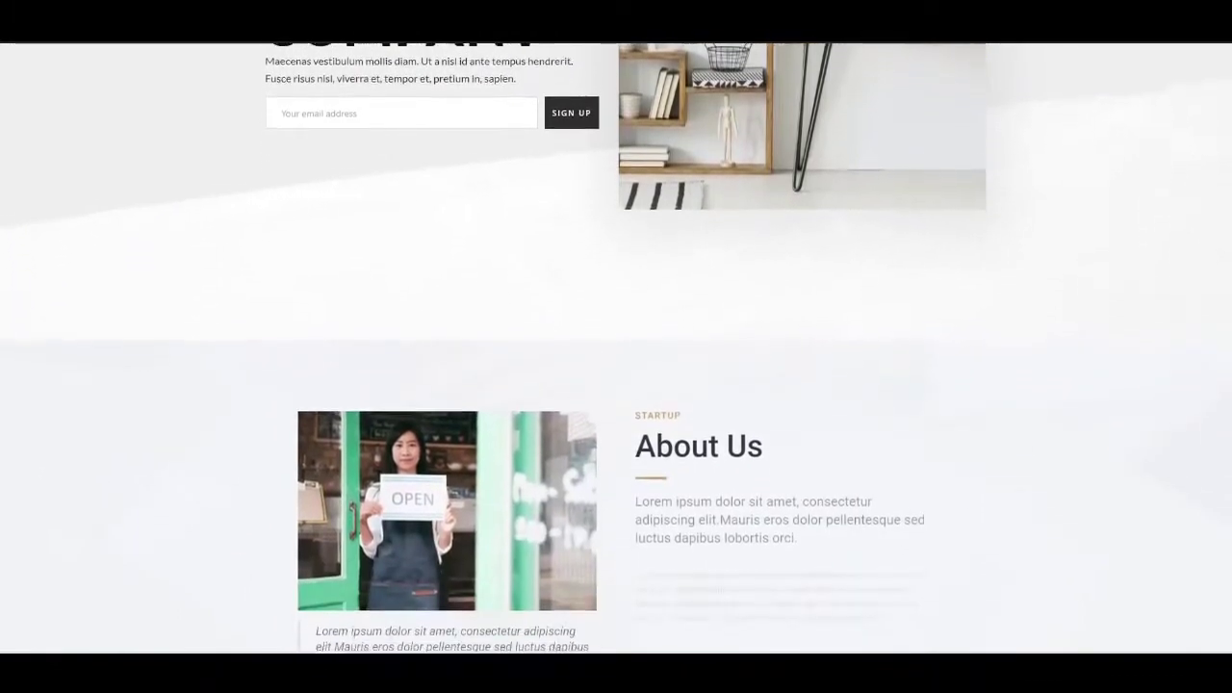
scroll(616, 347, down, 4)
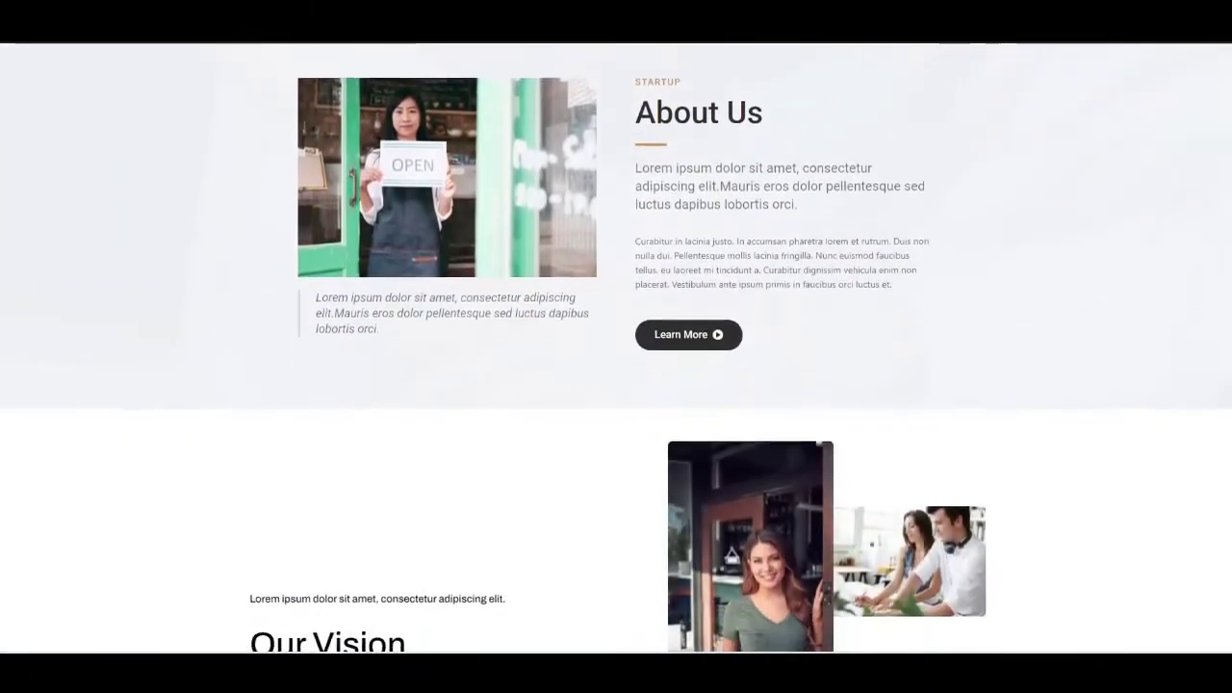
scroll(616, 346, down, 4)
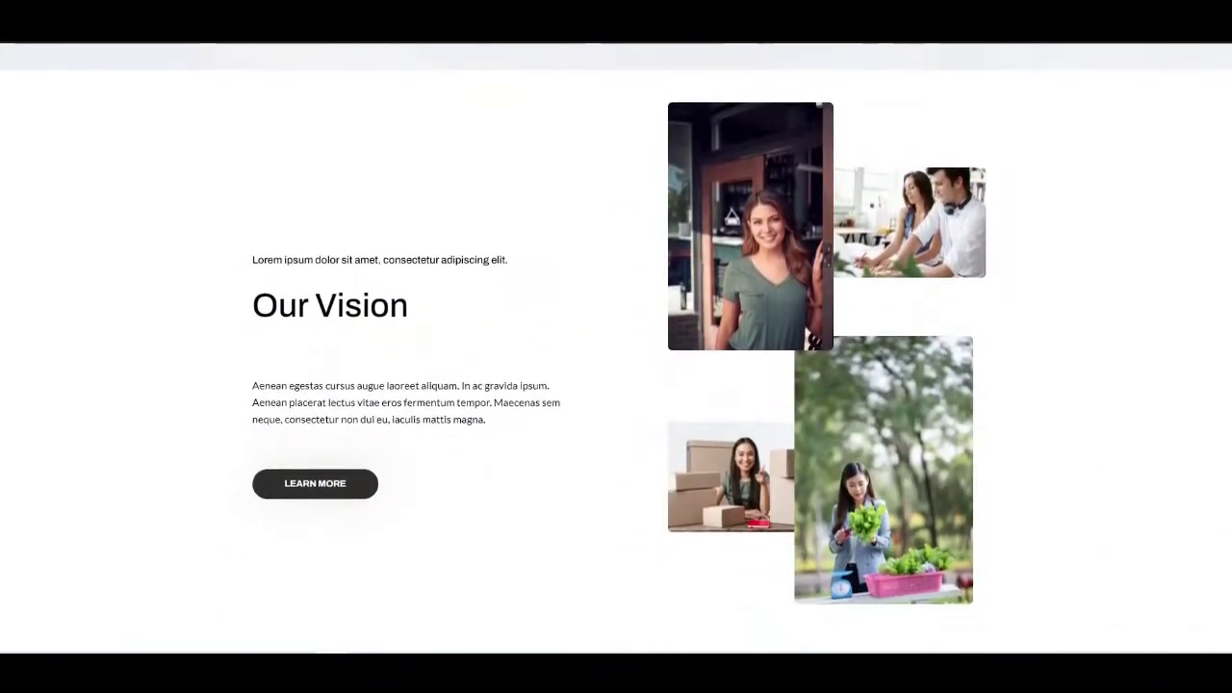
scroll(616, 347, down, 4)
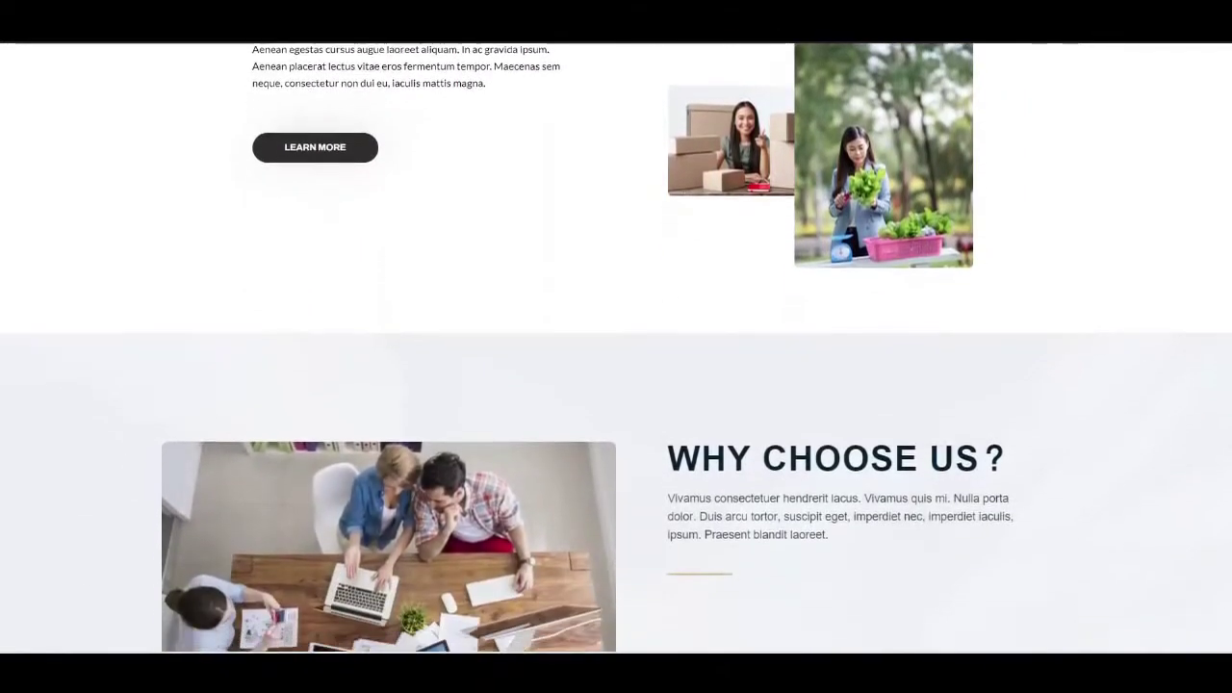
scroll(616, 346, down, 4)
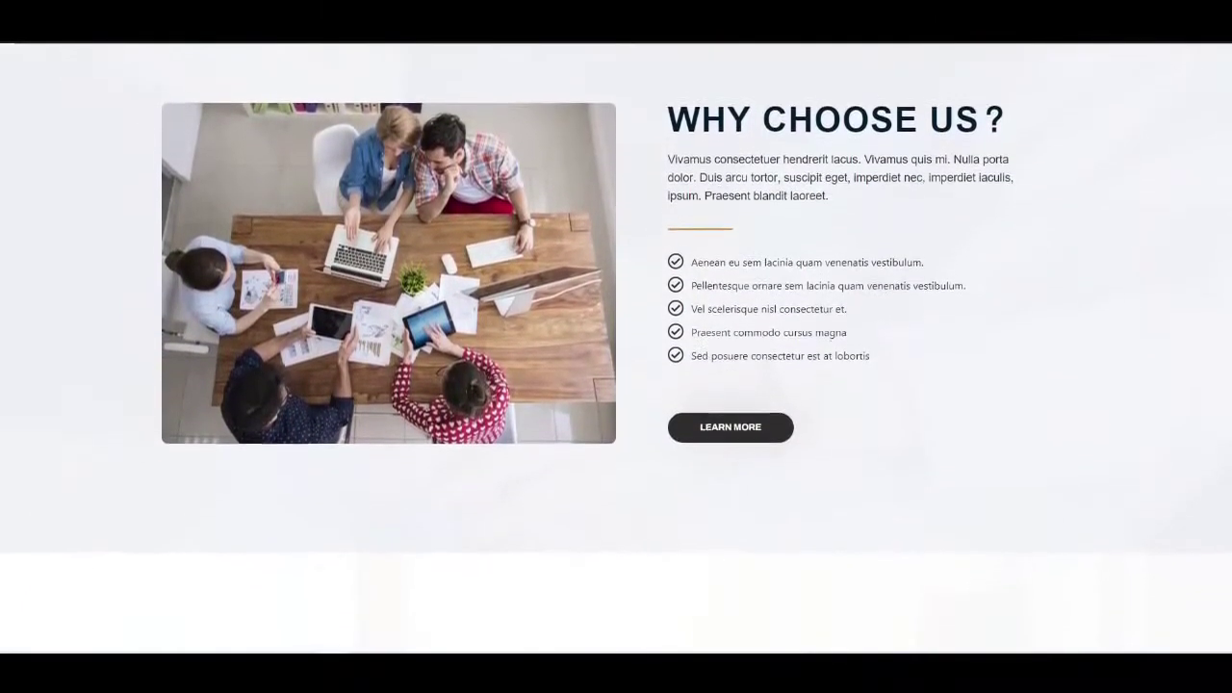
scroll(616, 346, down, 4)
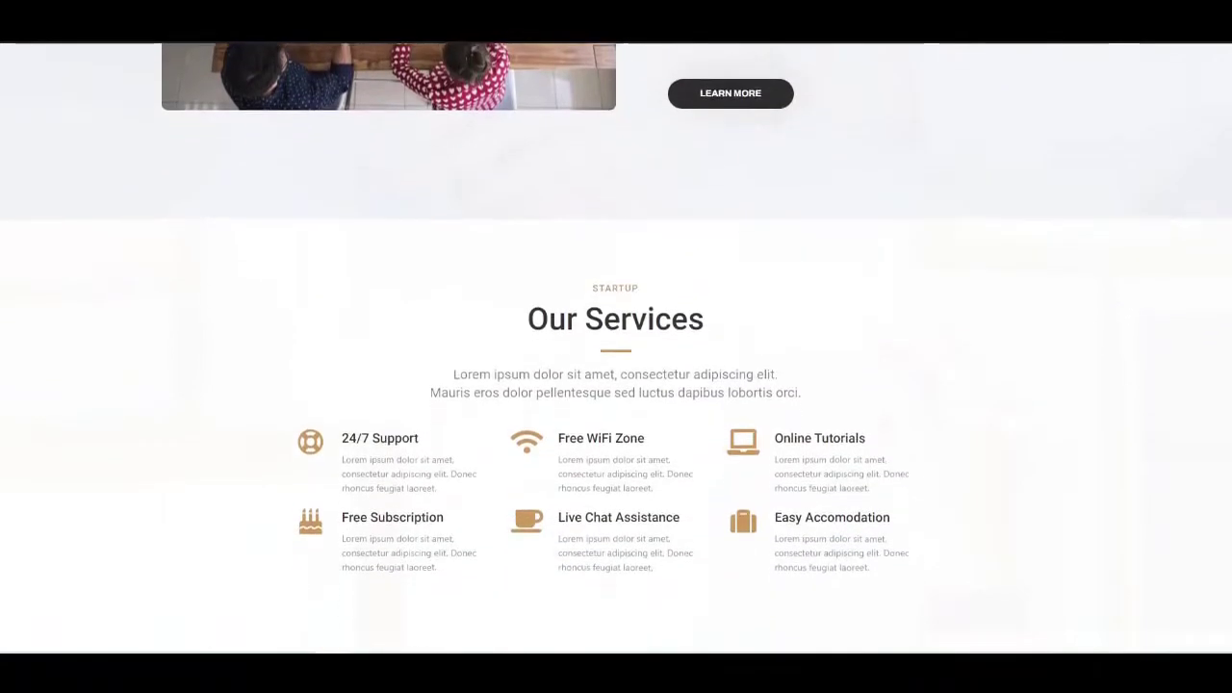
scroll(616, 346, down, 4)
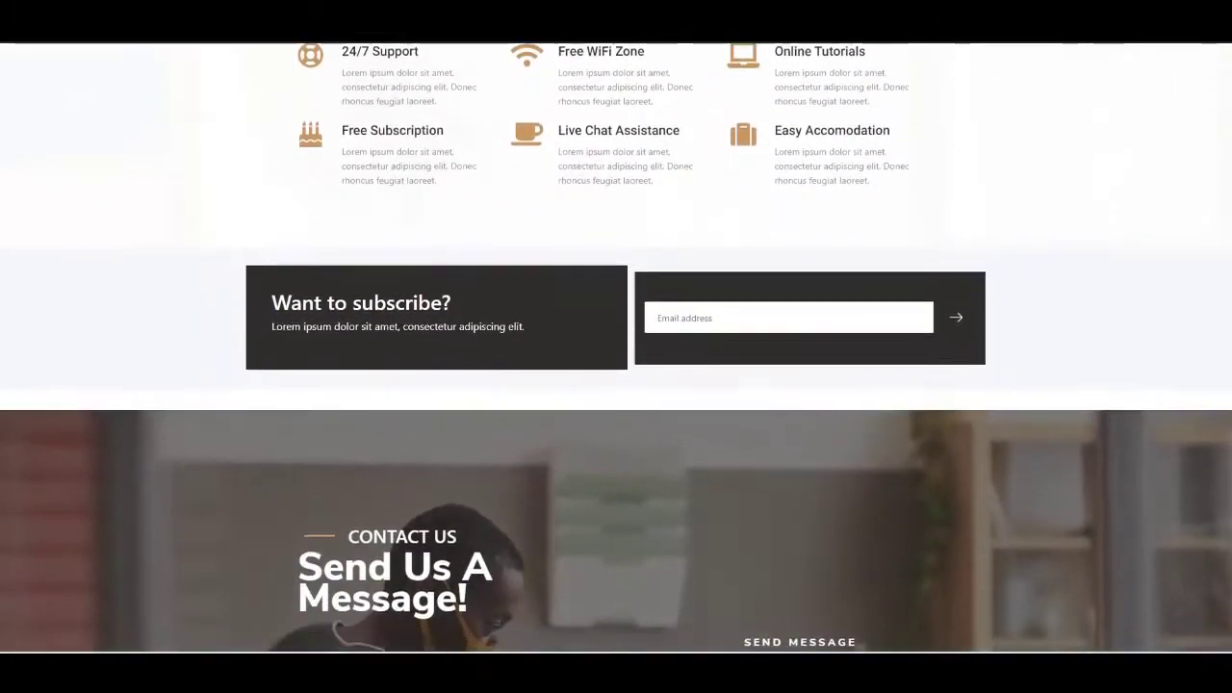
scroll(616, 346, down, 4)
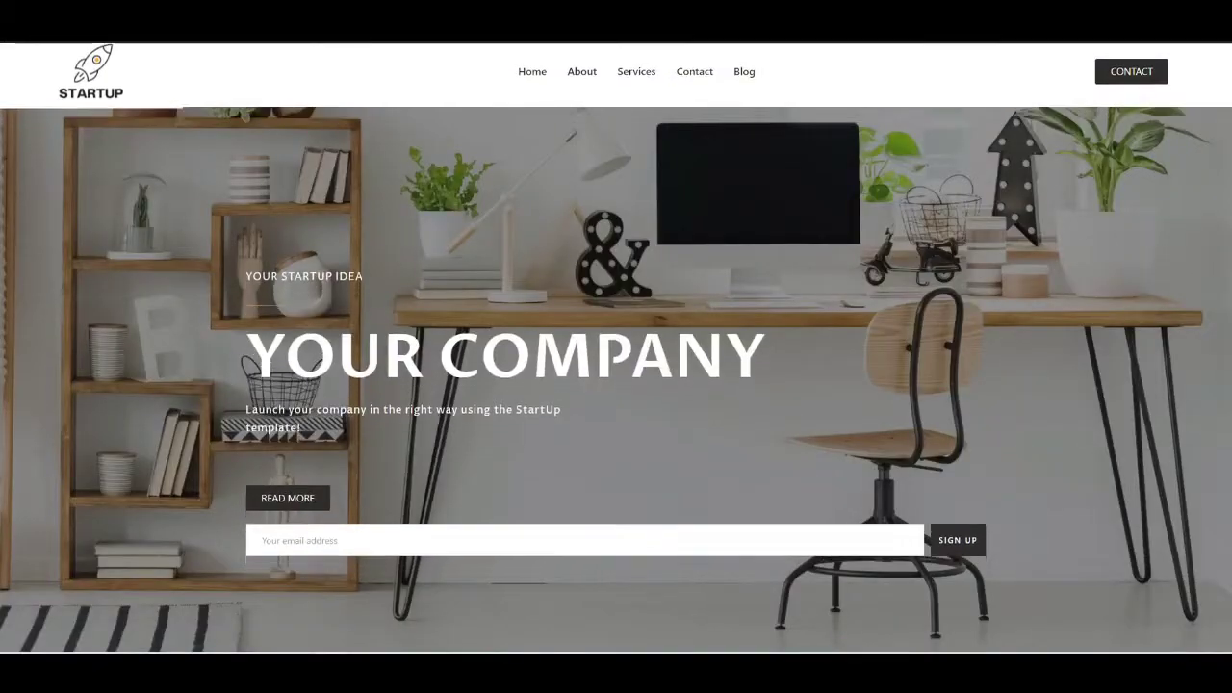
Examine the full-width desk photo homepage again, from the Your Company banner through the vision and services sections to Send Us A Message.
scroll(616, 346, down, 4)
scroll(616, 347, down, 5)
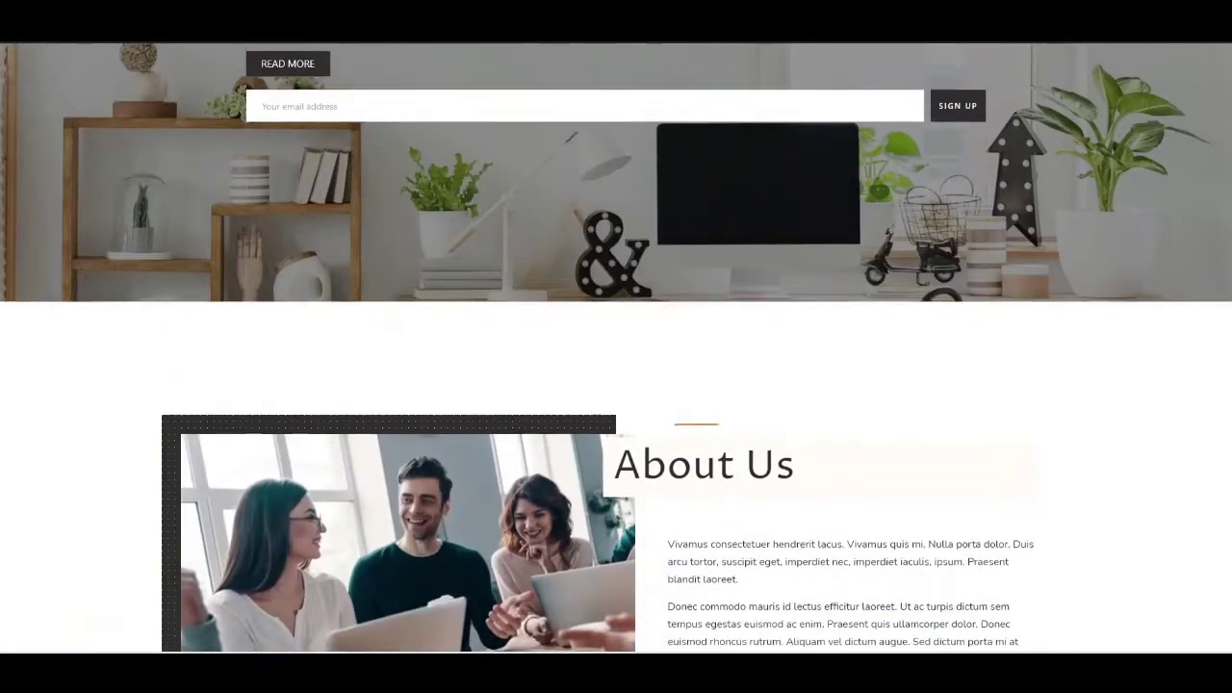
scroll(616, 346, down, 5)
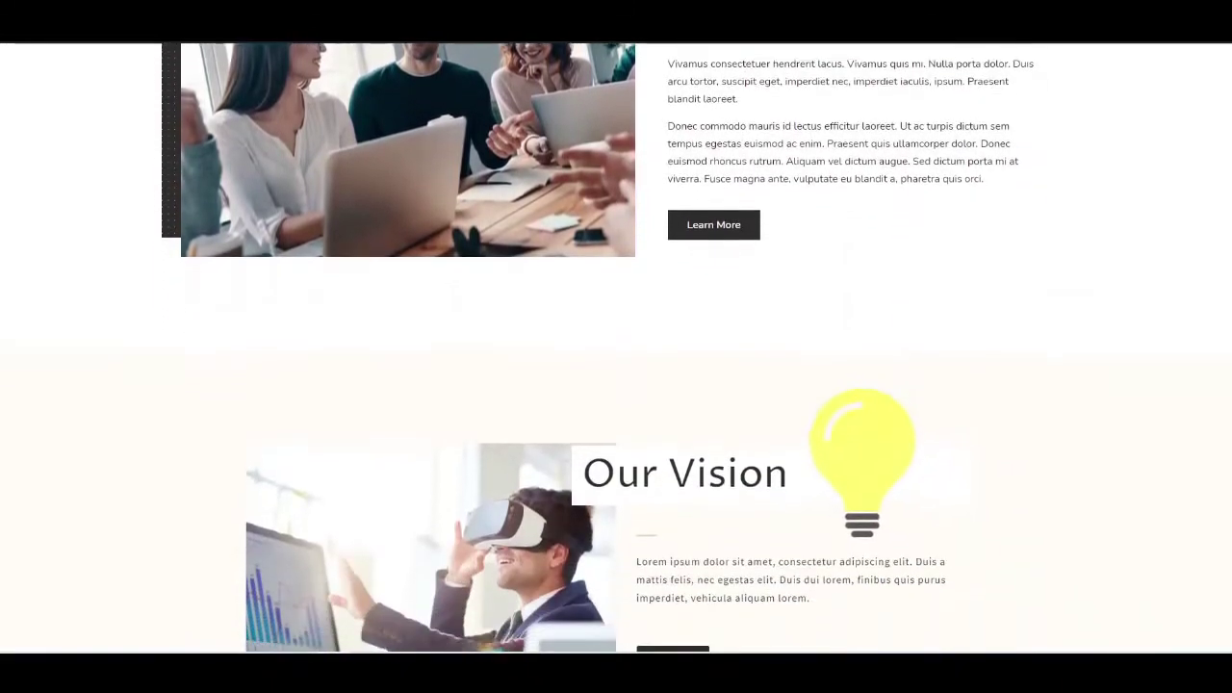
scroll(616, 347, down, 5)
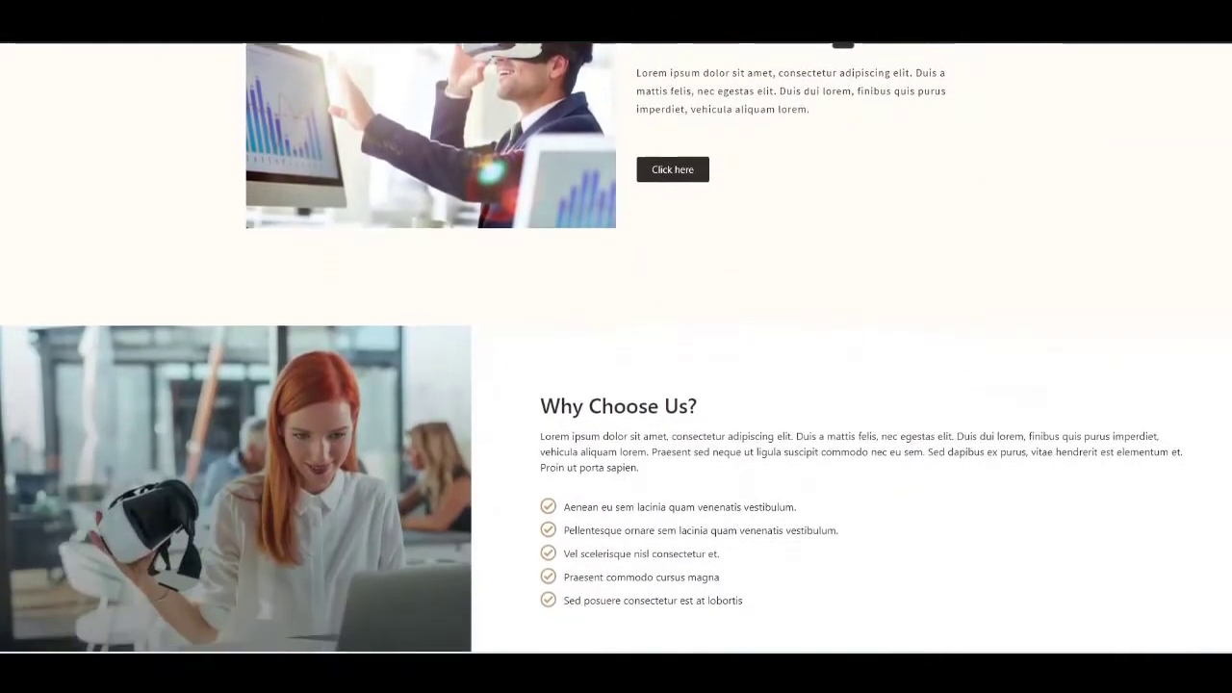
scroll(616, 347, down, 5)
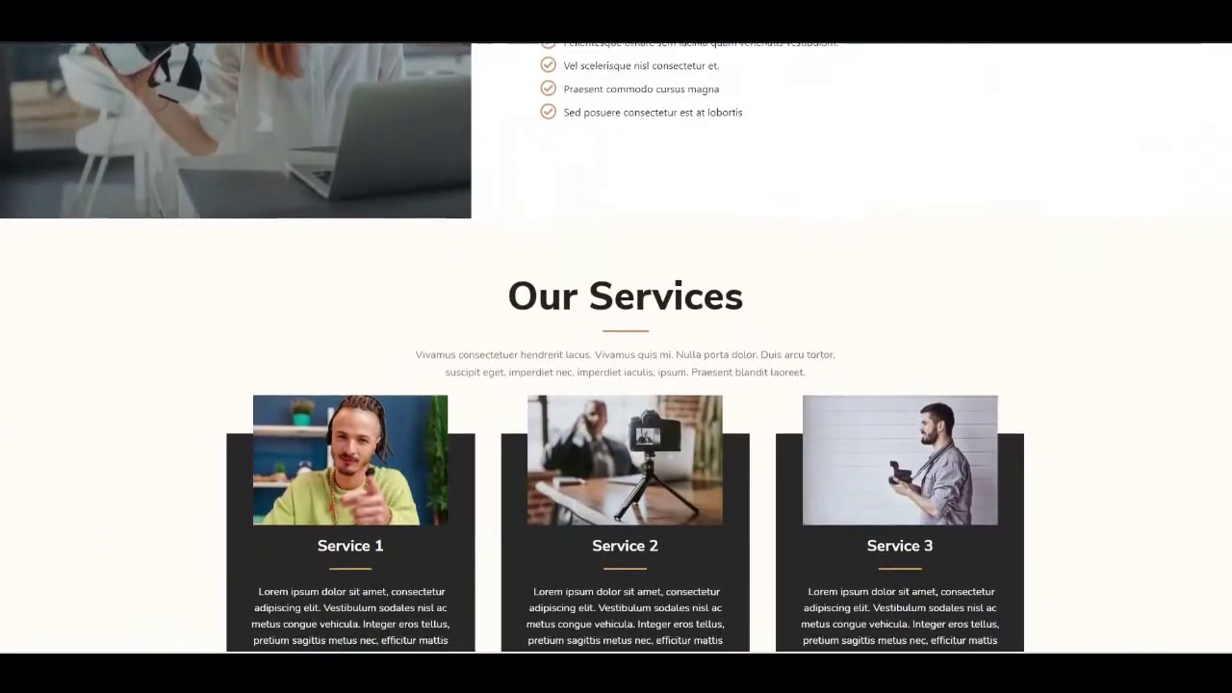
scroll(616, 347, down, 5)
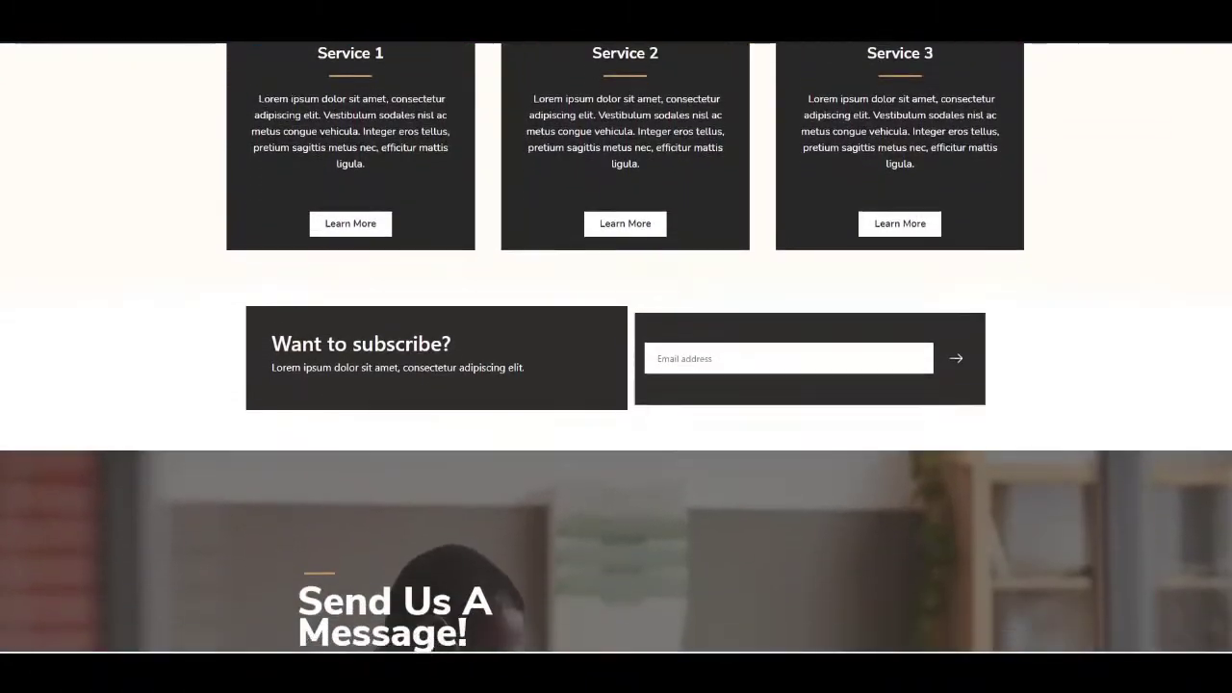
scroll(616, 346, down, 2)
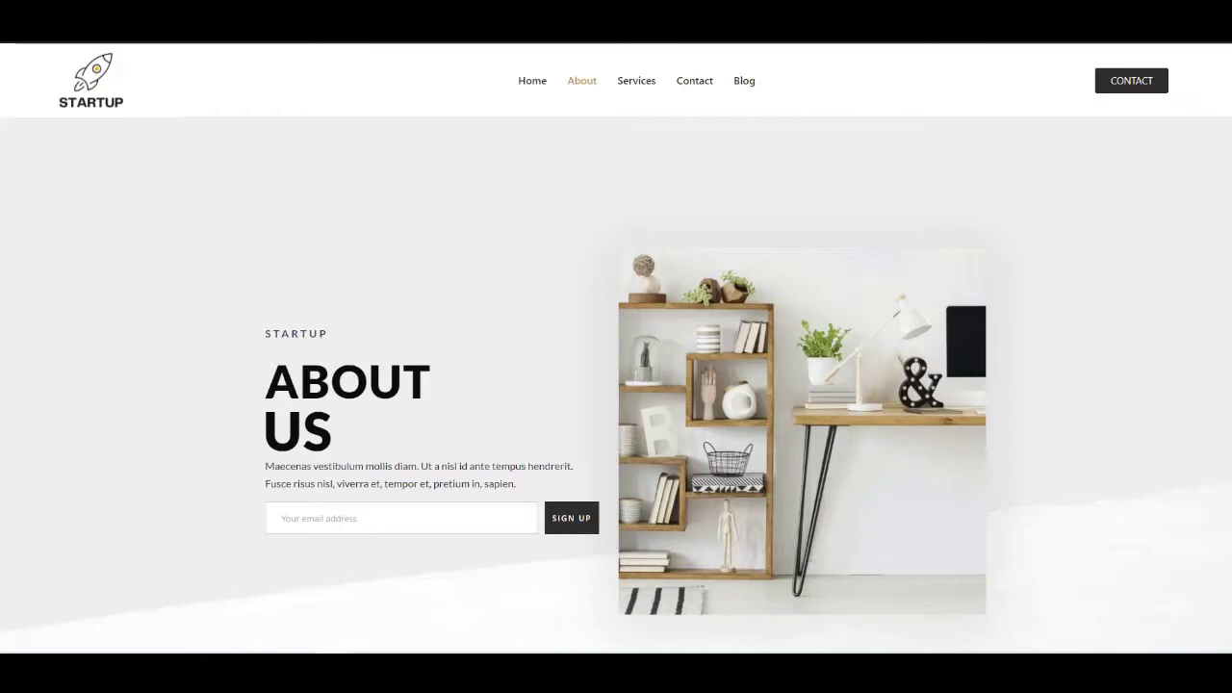
Examine the About Us page's What We Do section, the Our Services page and the Contact Us page with its map.
scroll(616, 346, down, 5)
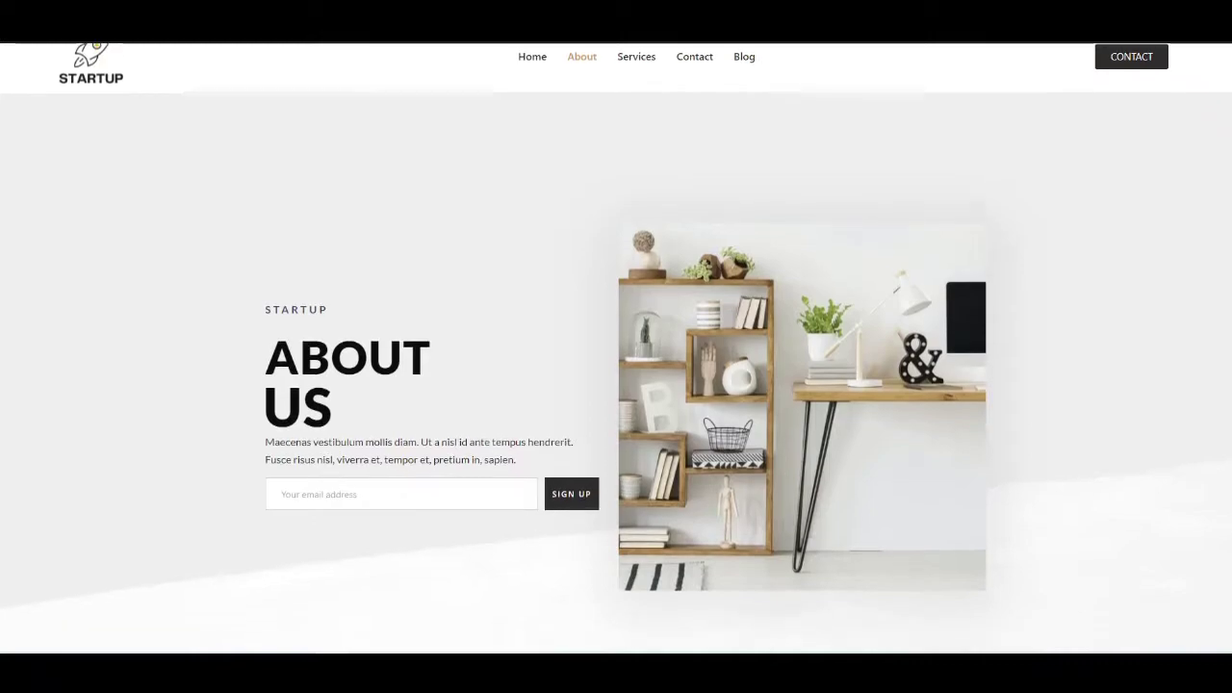
scroll(616, 347, down, 6)
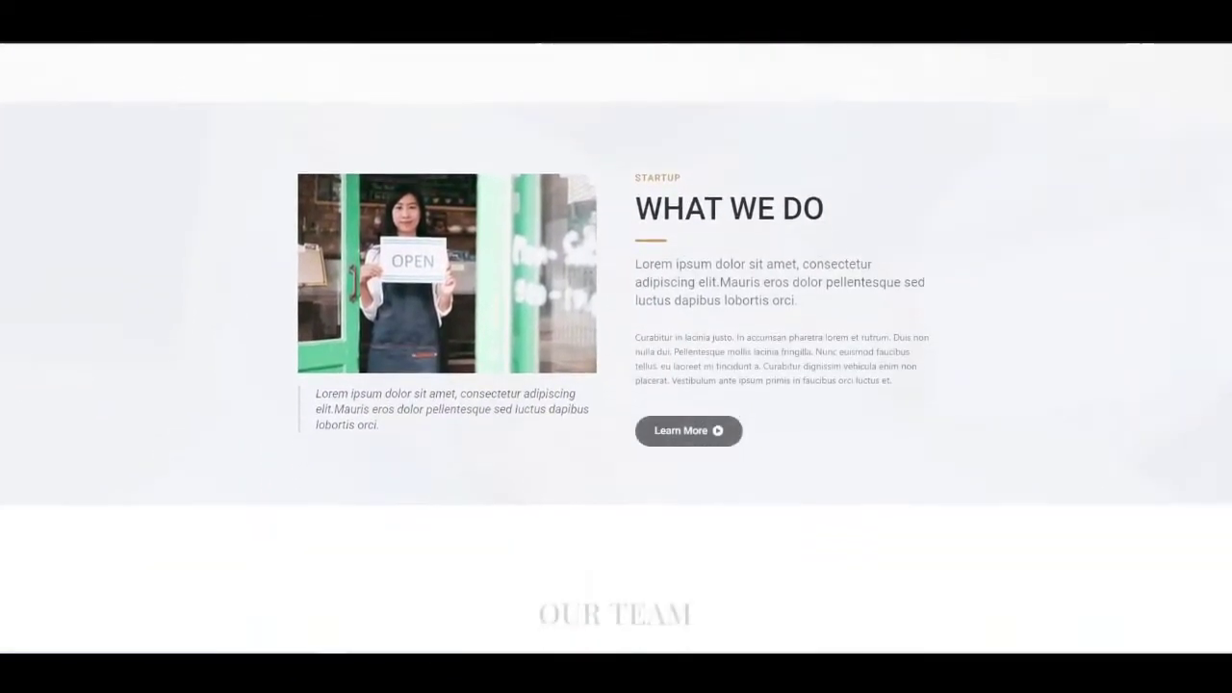
scroll(616, 347, down, 2)
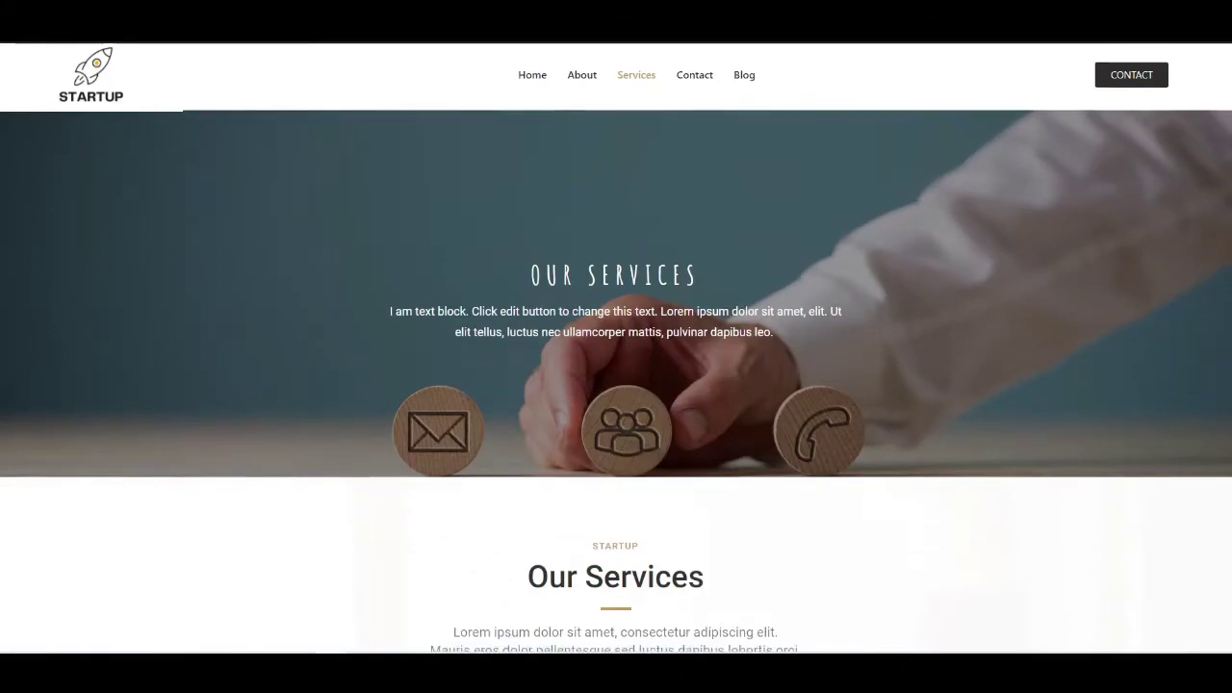
scroll(616, 346, down, 4)
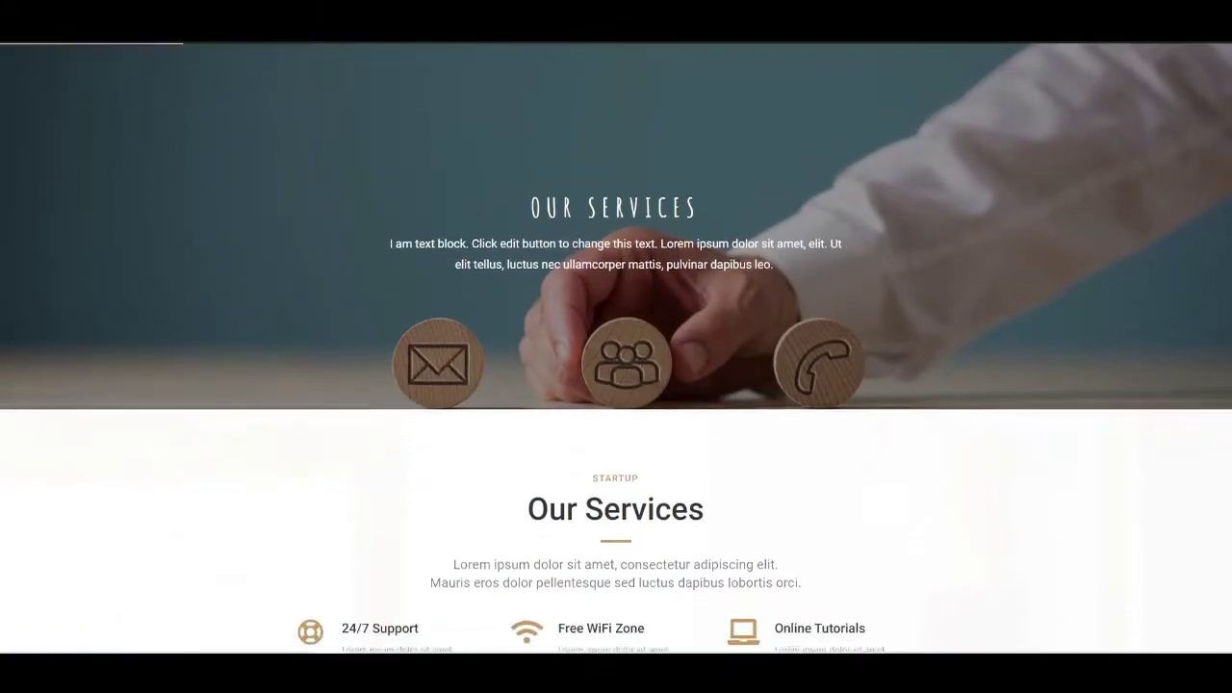
scroll(616, 346, down, 3)
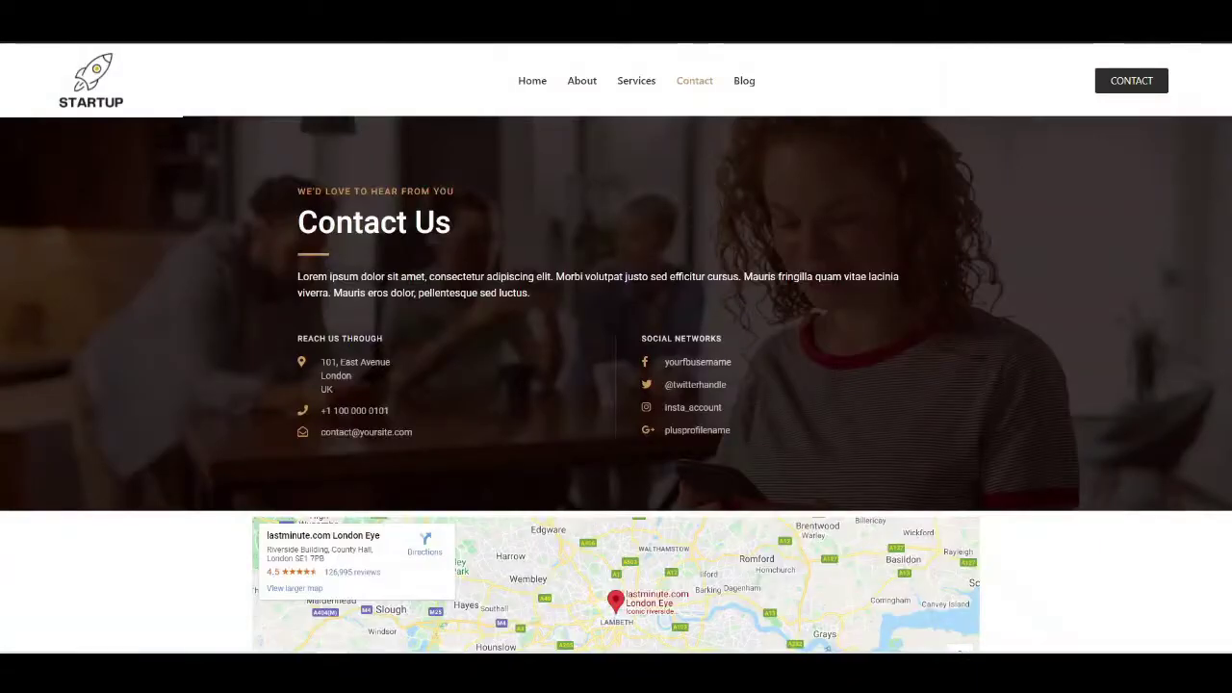
scroll(617, 346, down, 3)
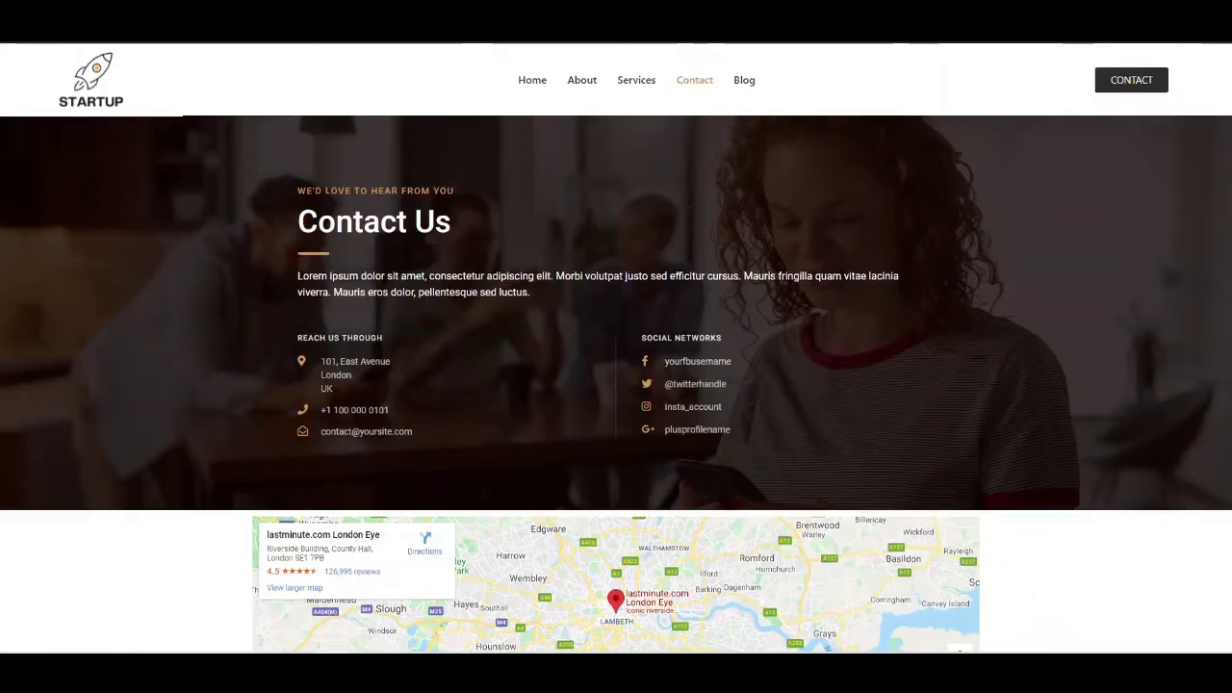
scroll(616, 346, down, 1)
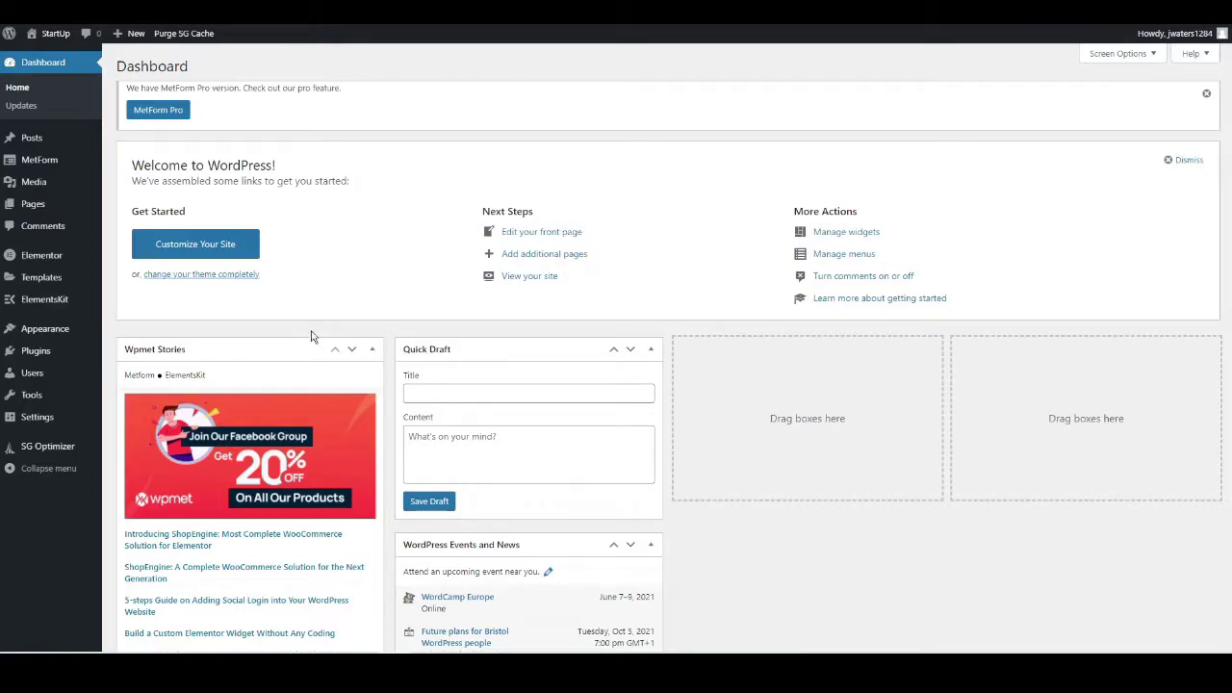
Open the site's General Settings and review the title, tagline, site addresses, membership, language, timezone and date and time options.
click(38, 420)
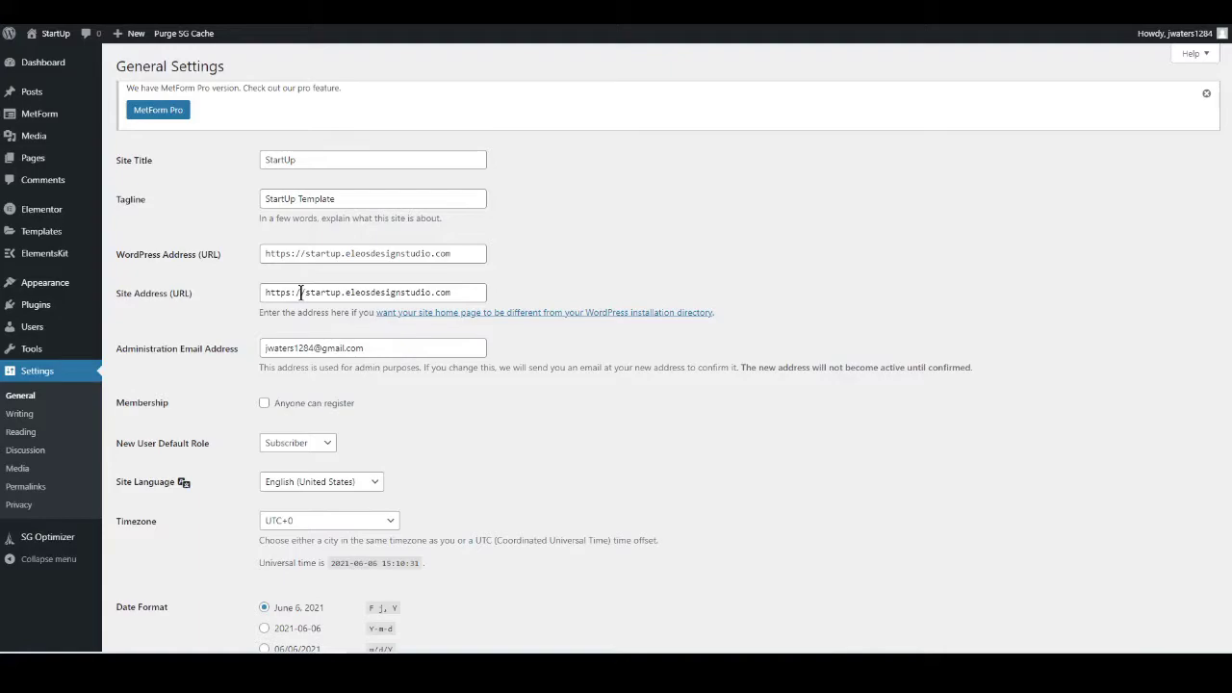
scroll(301, 292, down, 1)
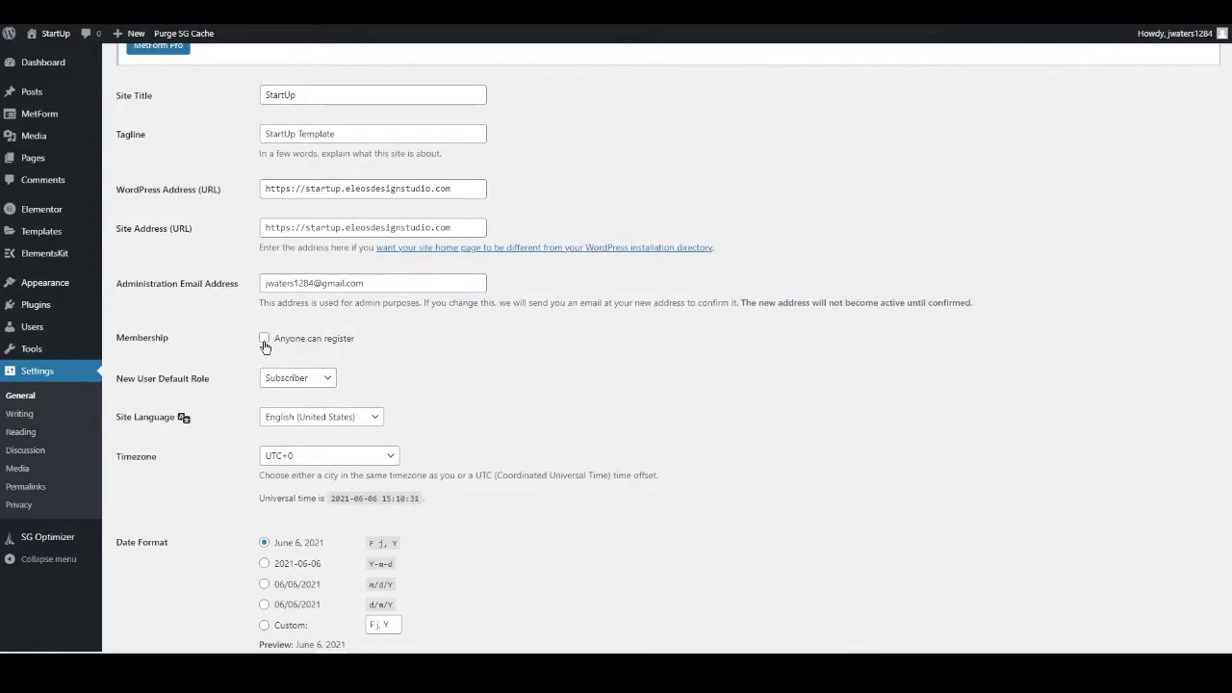
scroll(245, 401, down, 4)
click(161, 587)
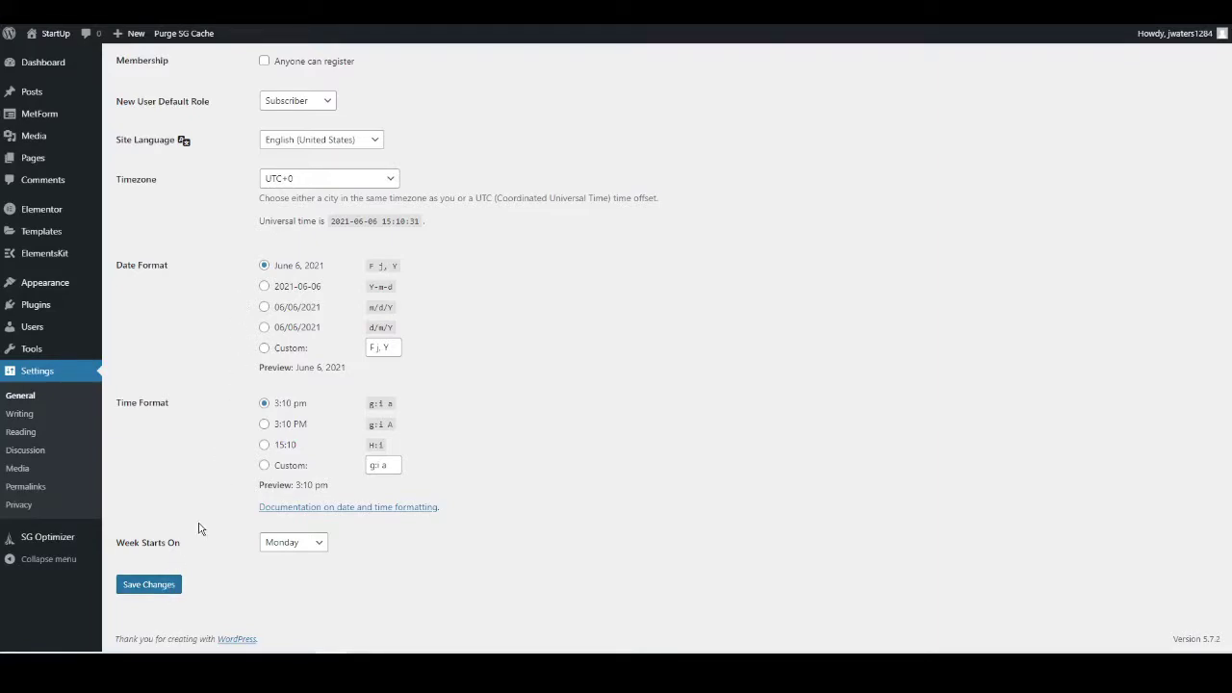
scroll(179, 548, up, 5)
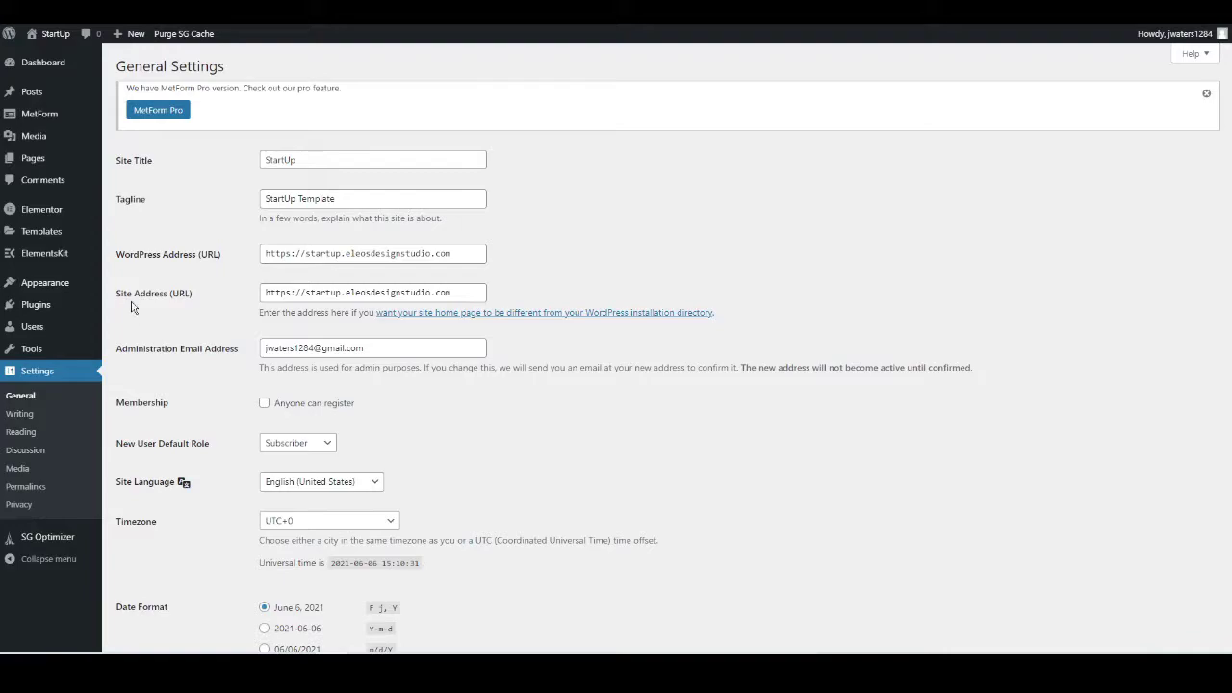
Find the Hello Elementor theme by searching new themes for "hello", and install and activate it.
mouse_move(53, 287)
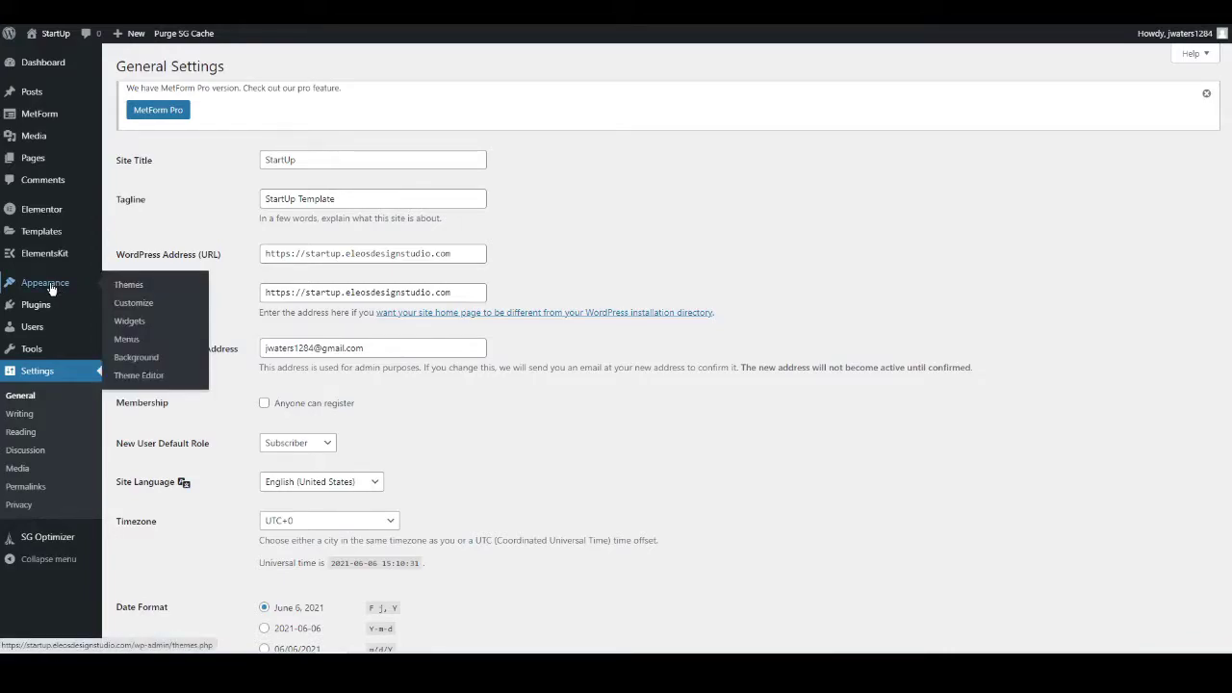
click(129, 286)
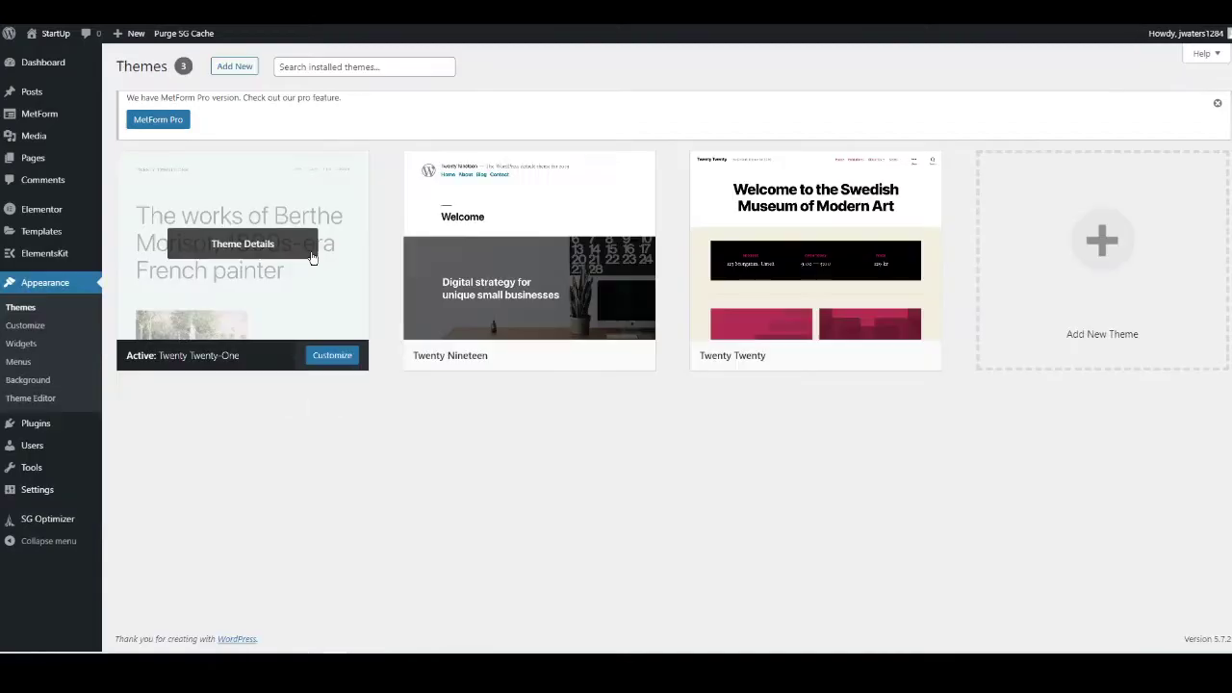
click(235, 66)
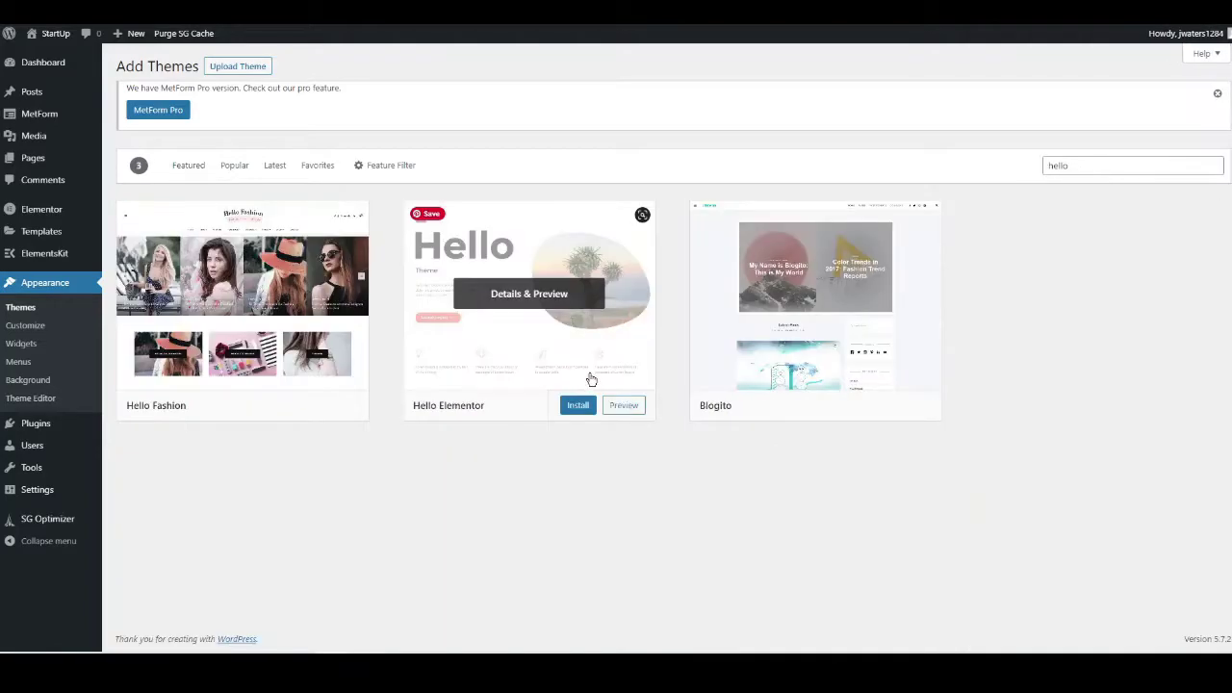
click(579, 407)
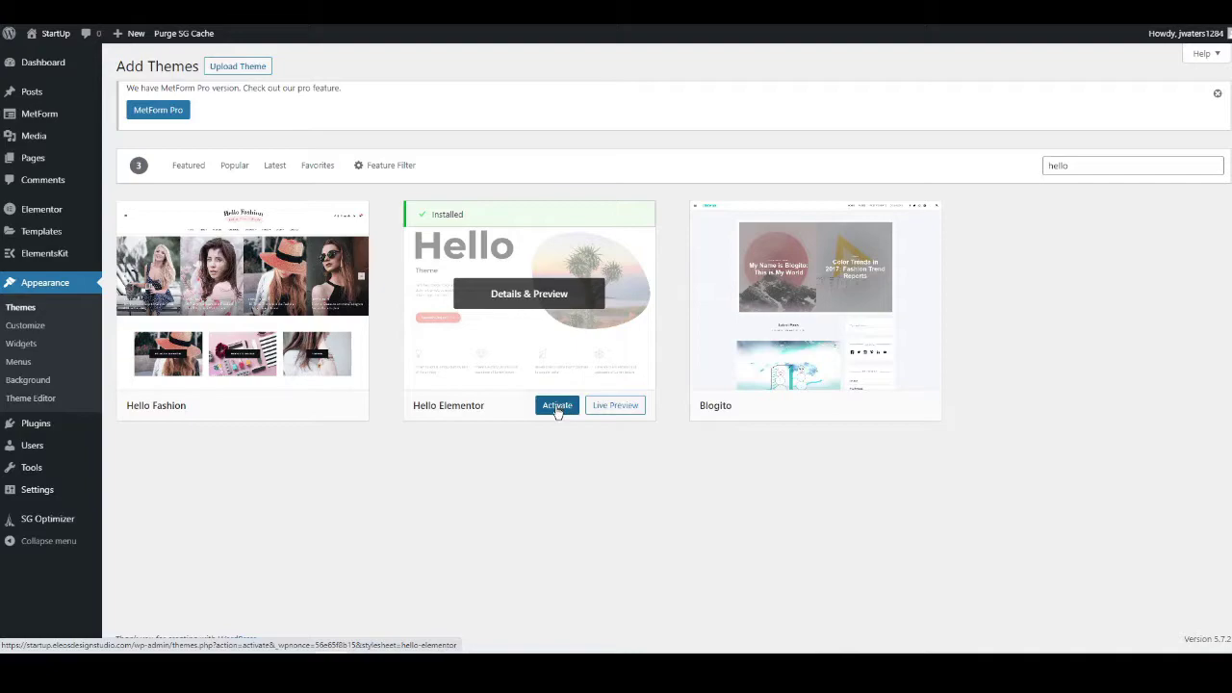
click(557, 407)
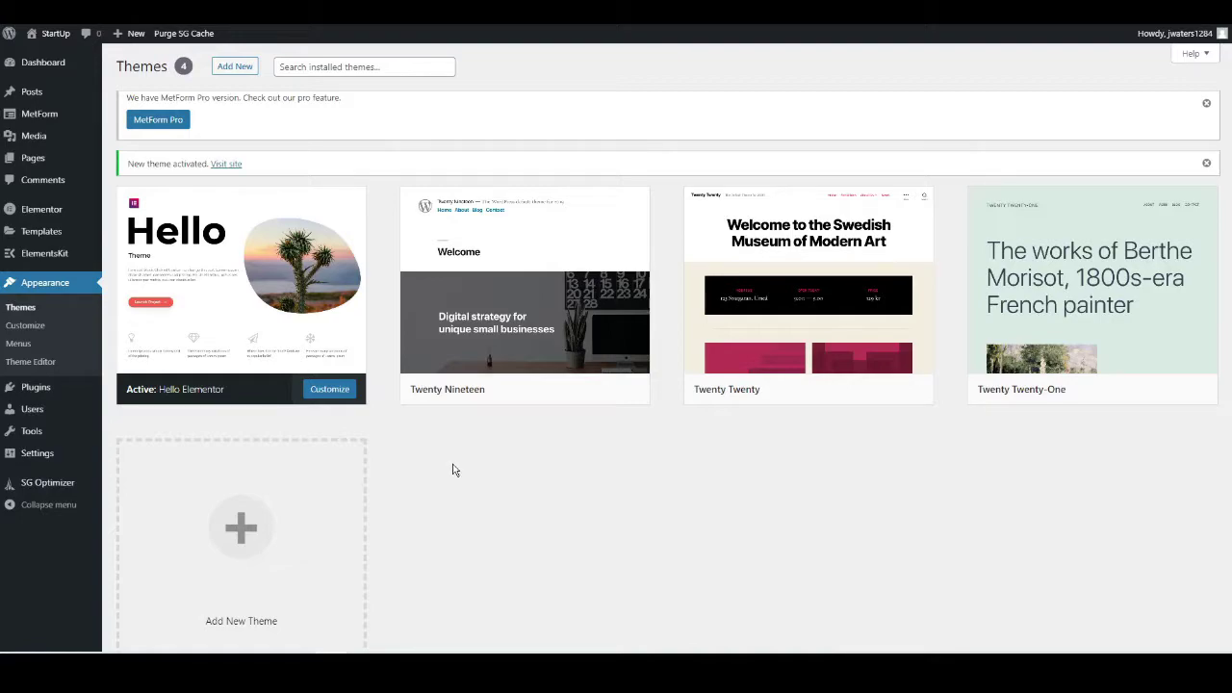
Search new plugins for "template kit" and install and activate Envato's Template Kit – Import plugin.
mouse_move(40, 390)
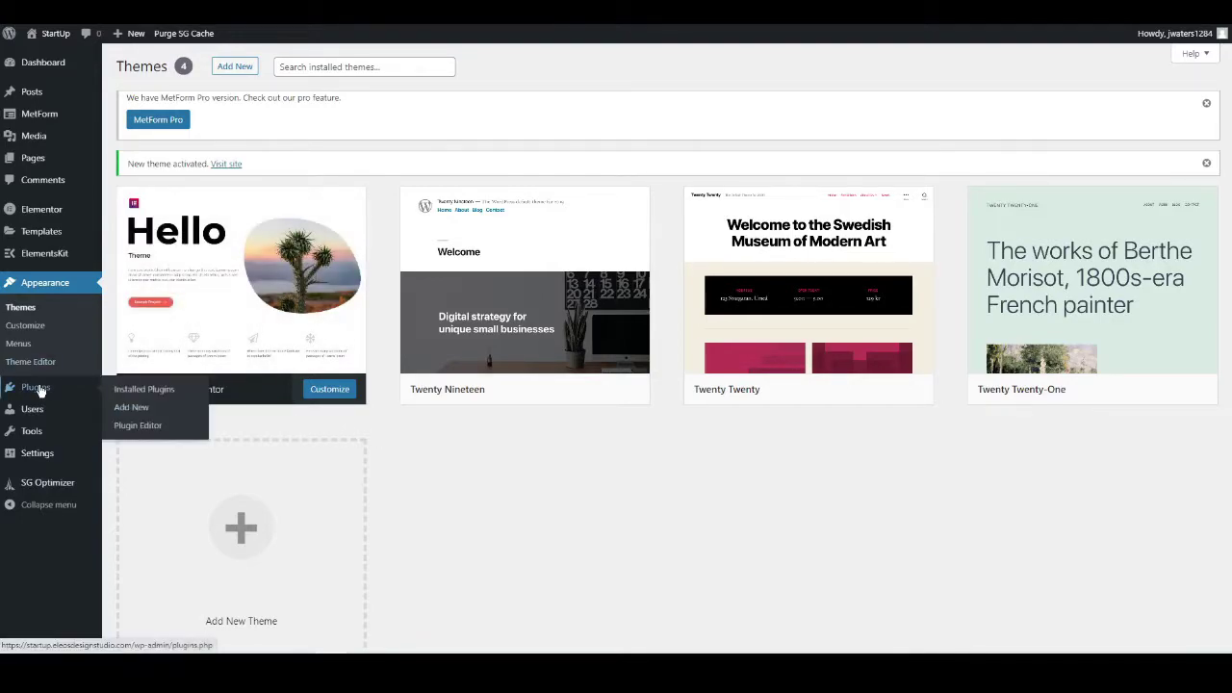
click(136, 412)
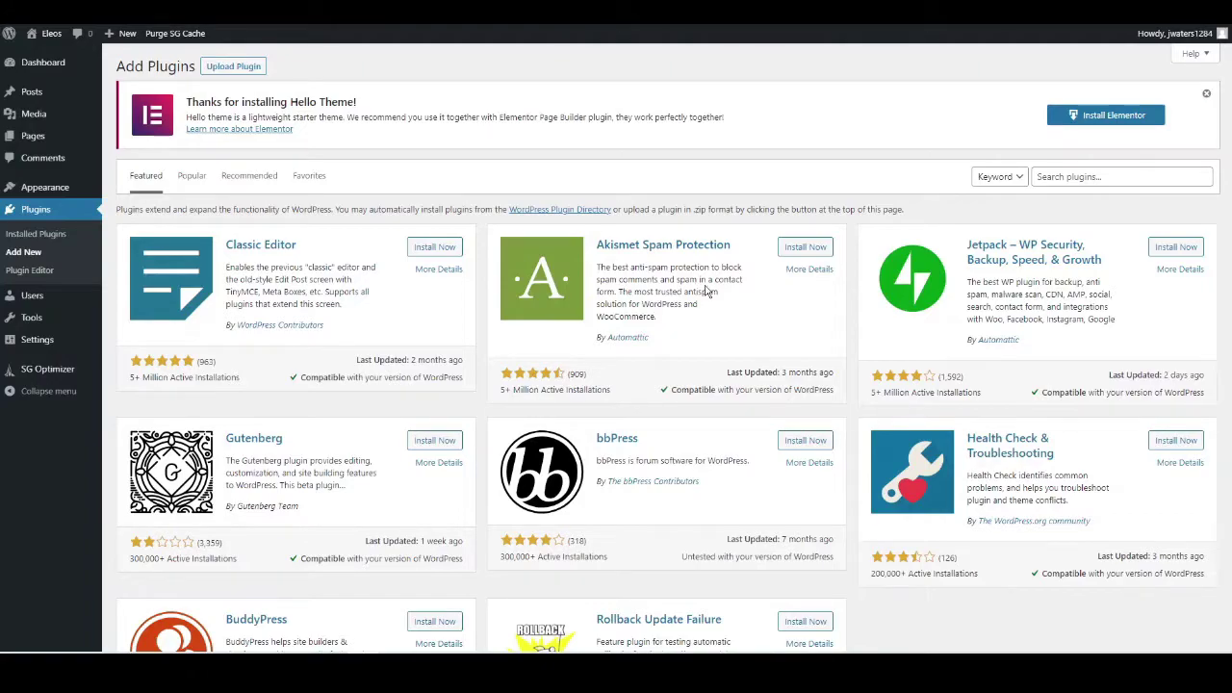
click(1068, 177)
text(template kit)
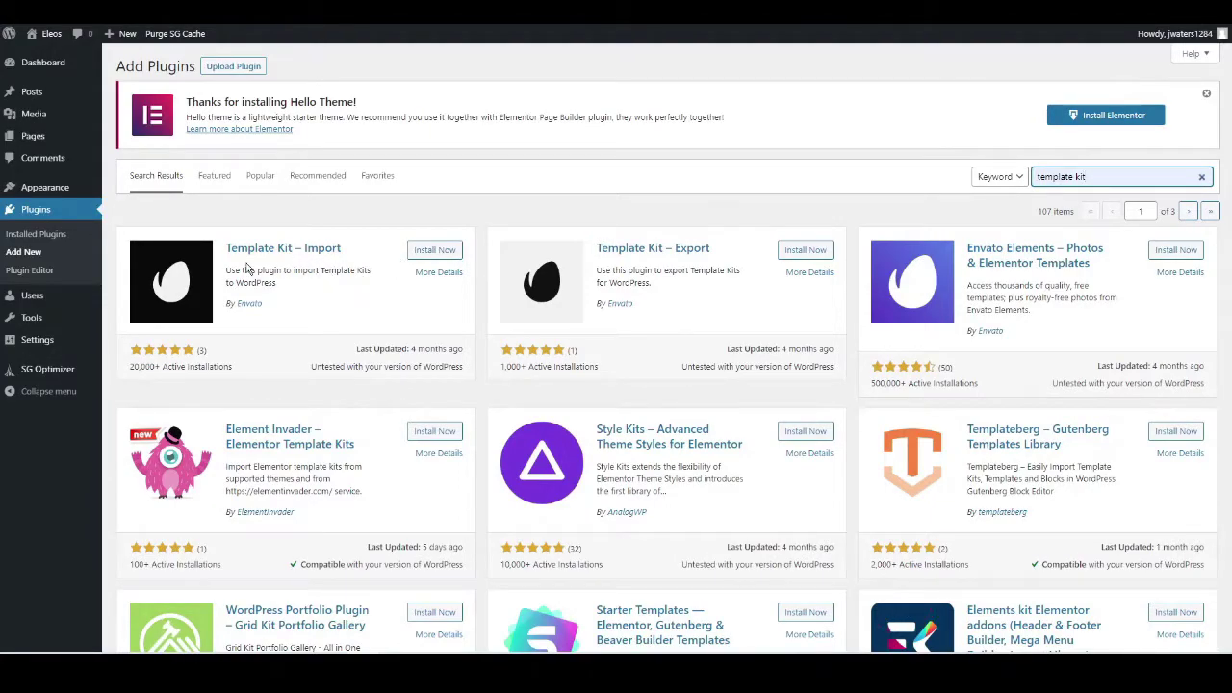
click(438, 255)
click(439, 255)
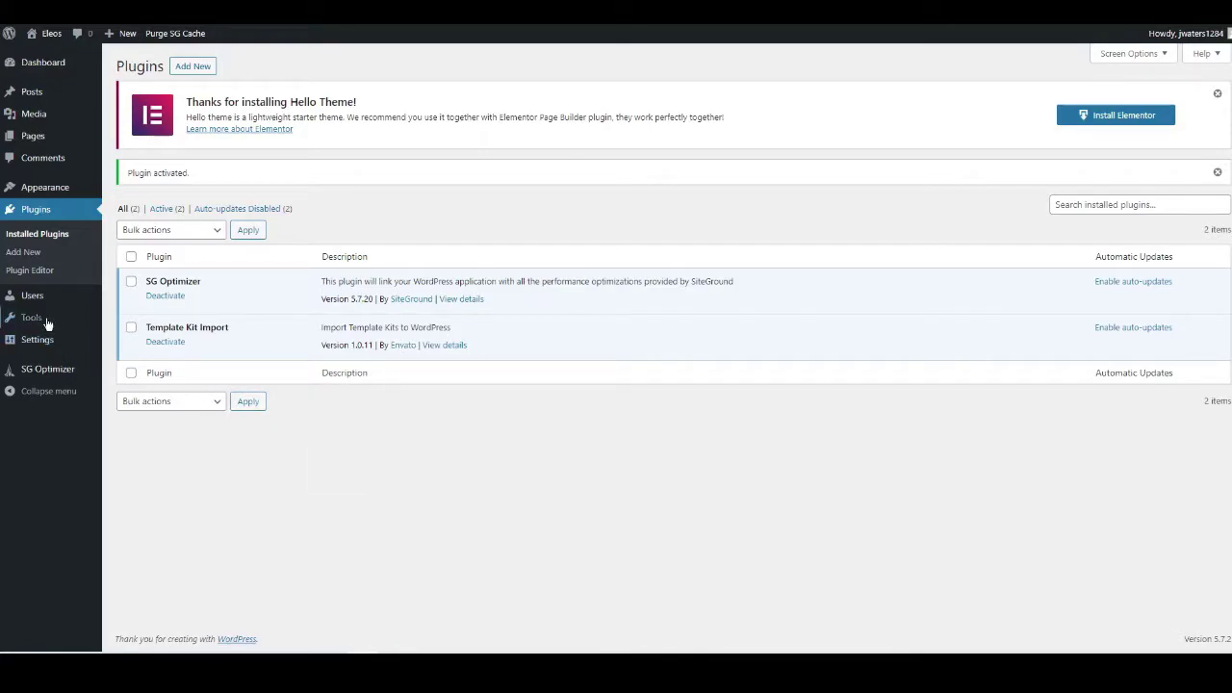
Open the StartUp kit in the Template Kit tool and install all its missing plugins and Elementor default color and typography settings.
mouse_move(32, 320)
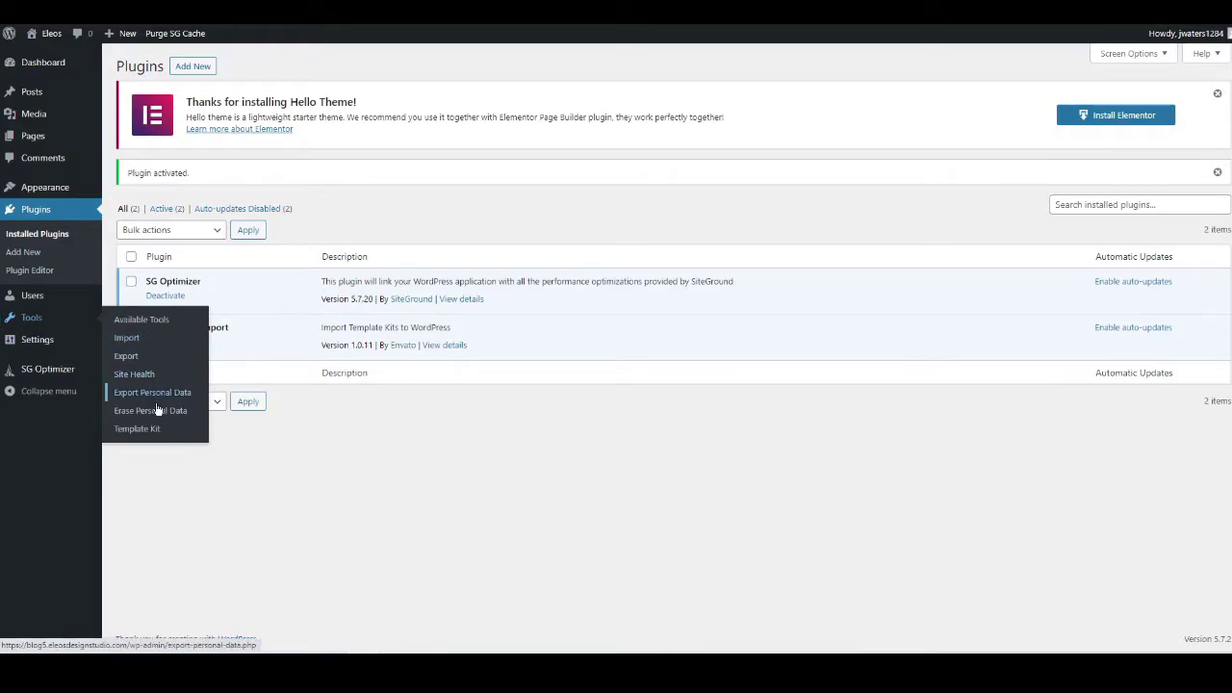
click(138, 429)
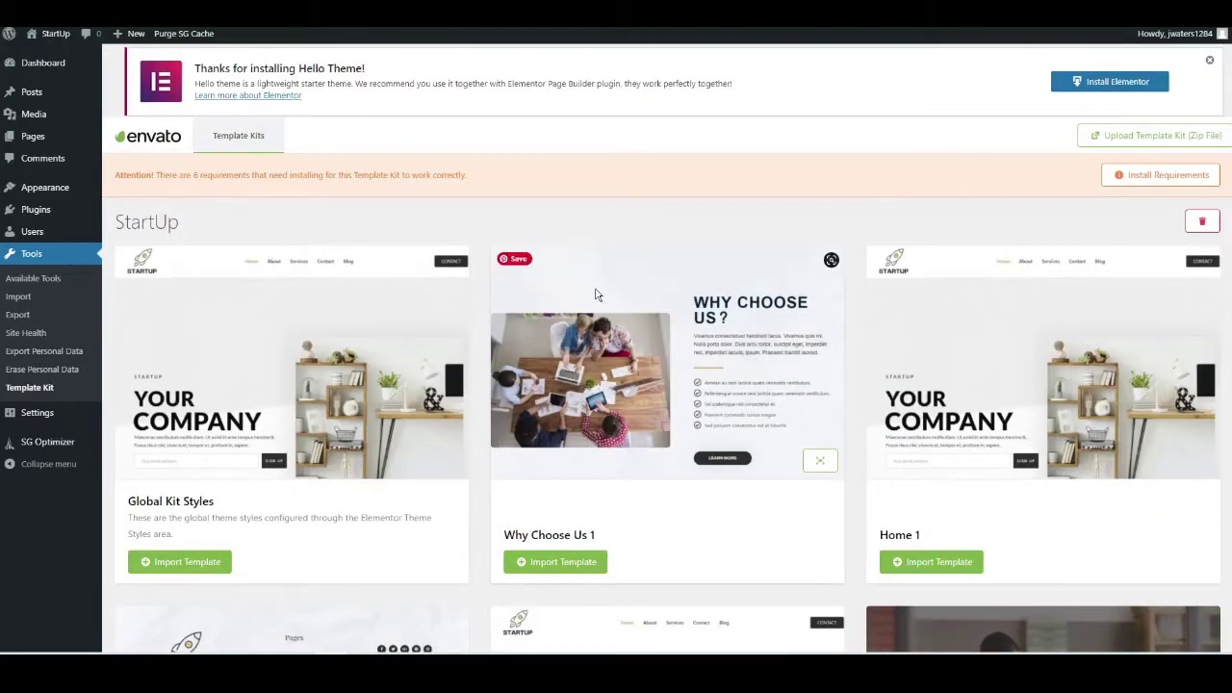
click(1138, 181)
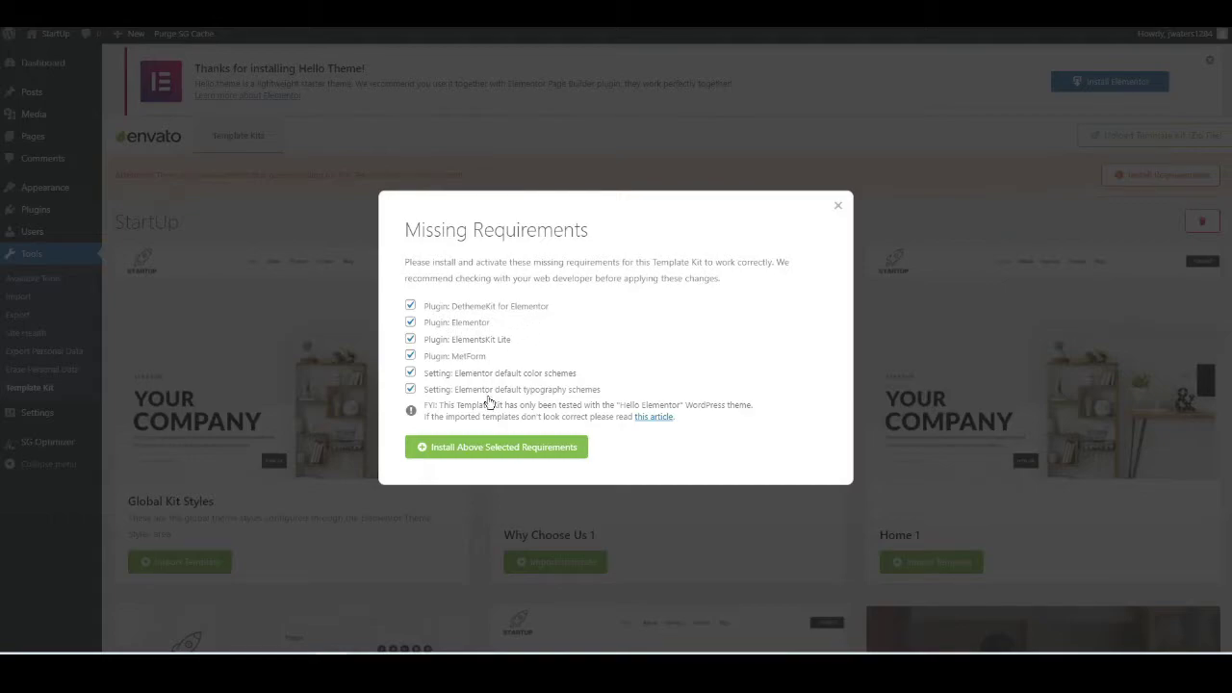
click(464, 452)
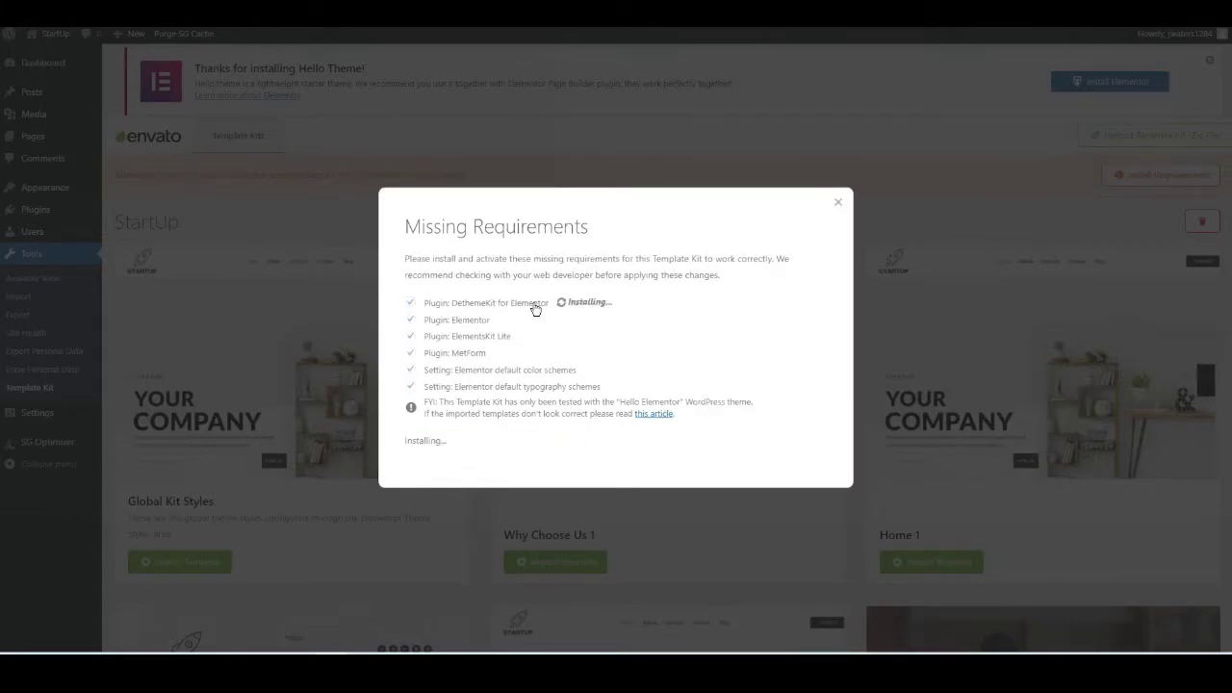
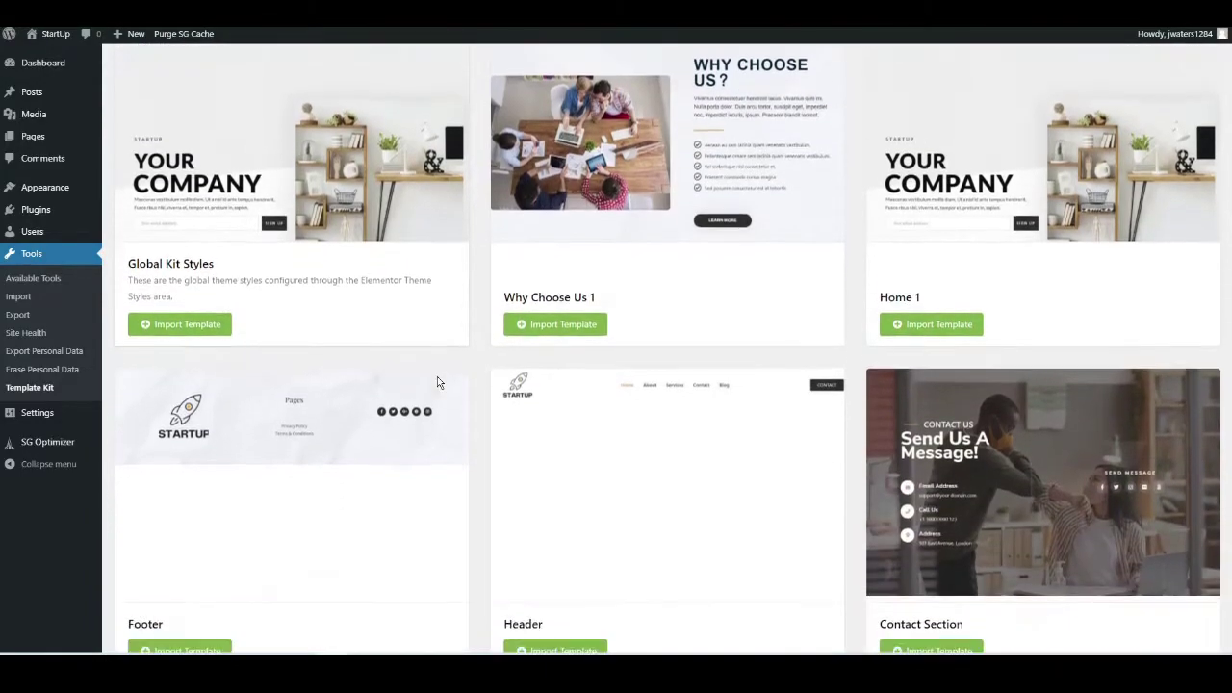
Look through the StartUp kit's importable templates, from Global Kit Styles to the Contact, Services, About and FAQ pages.
scroll(437, 377, down, 3)
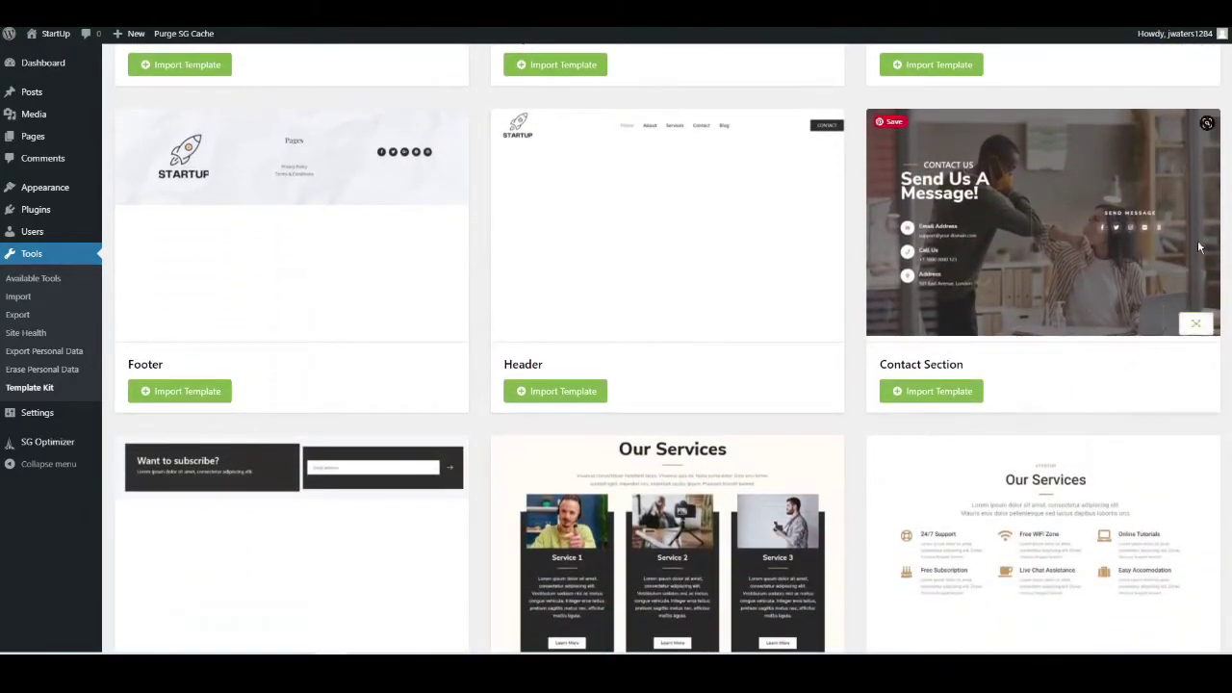
scroll(1191, 241, down, 8)
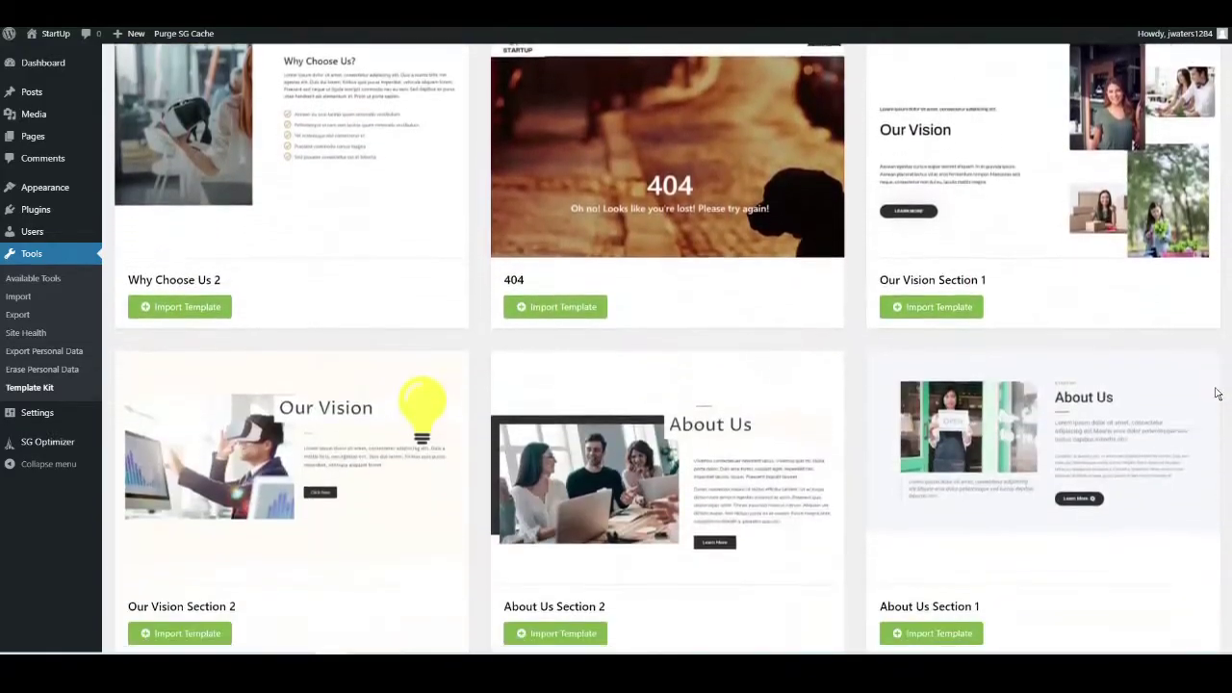
scroll(1216, 392, down, 9)
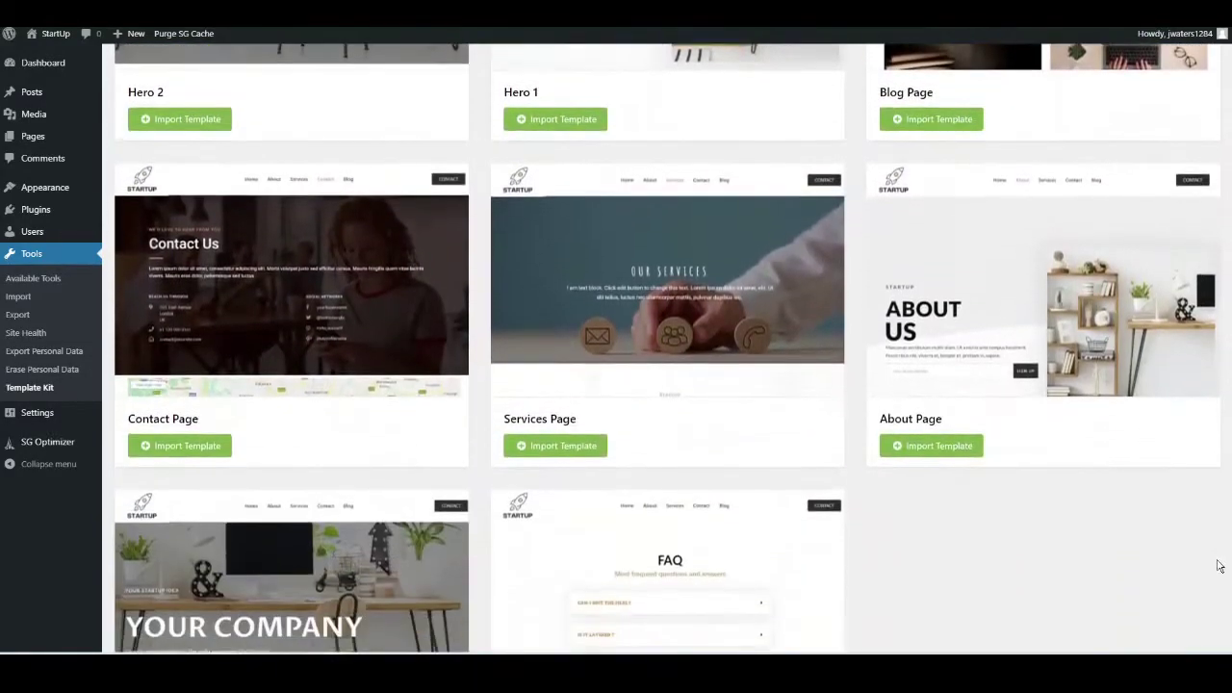
scroll(1219, 565, up, 20)
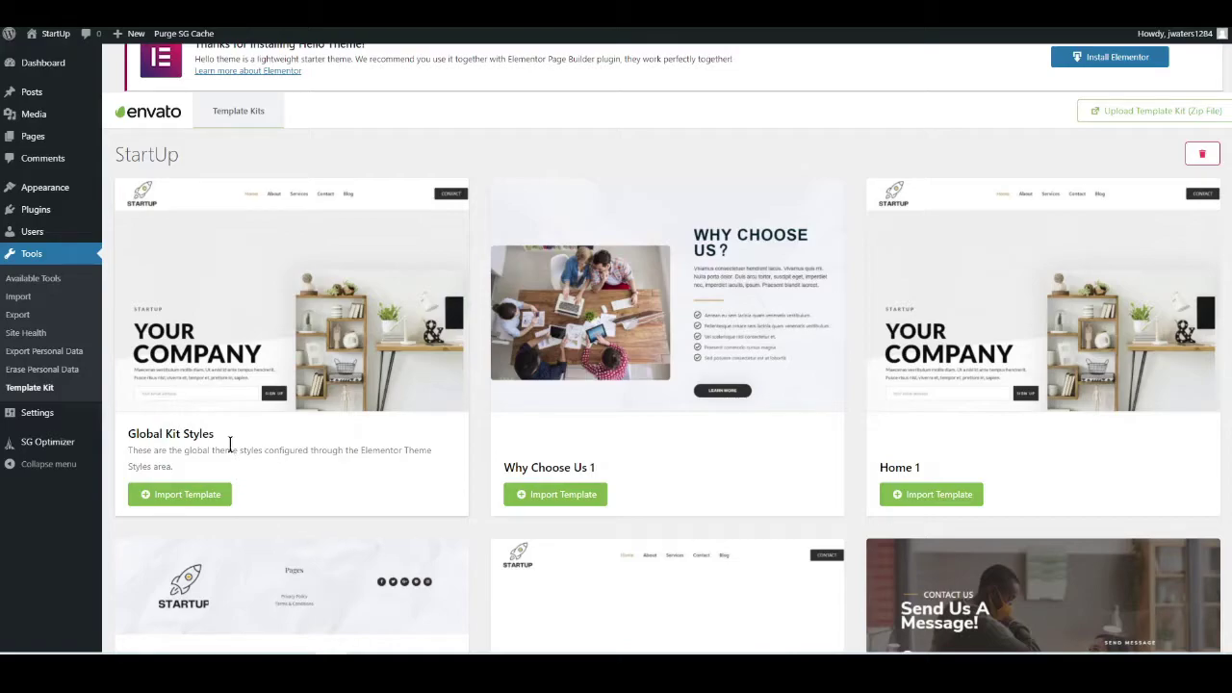
Import the StartUp kit's Global Kit Styles, Why Choose Us 1, Home 1, Footer, Header and Contact Section templates.
click(192, 503)
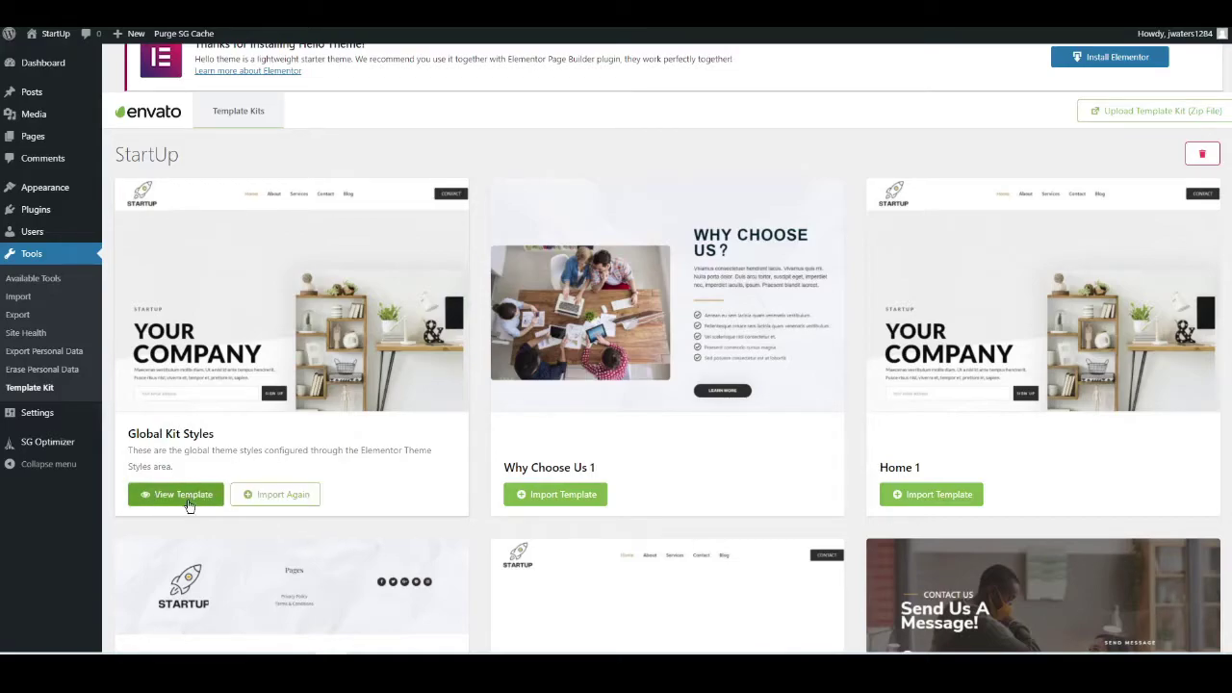
scroll(272, 491, down, 3)
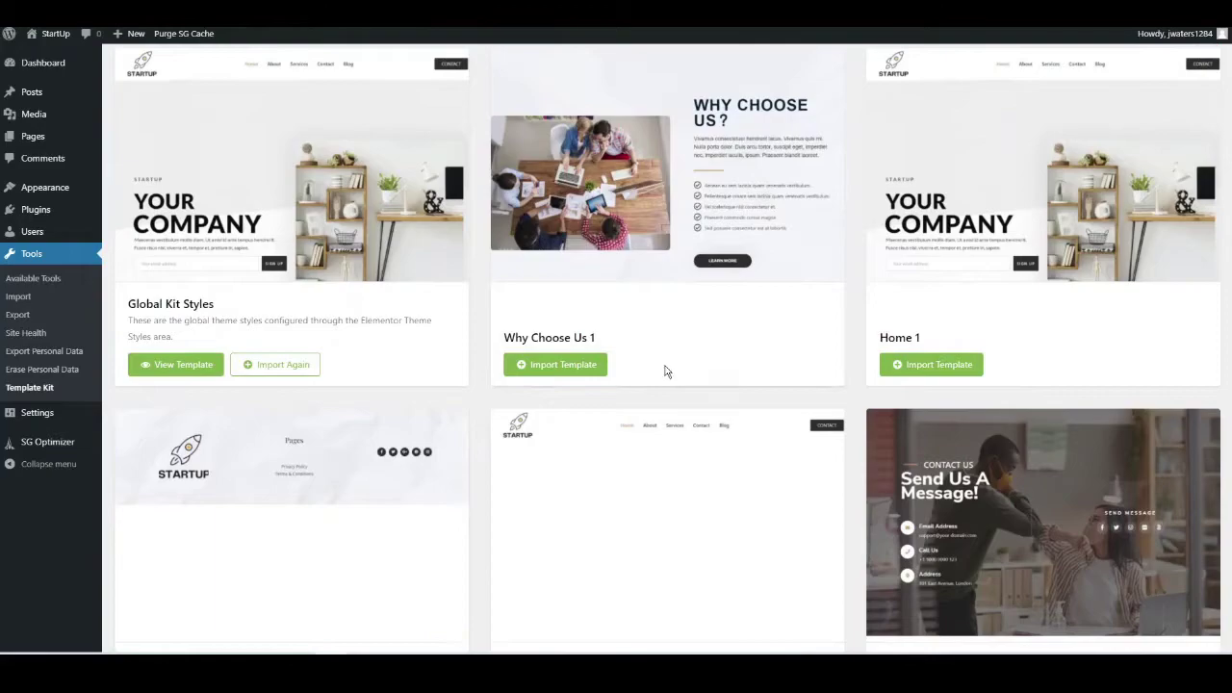
click(576, 364)
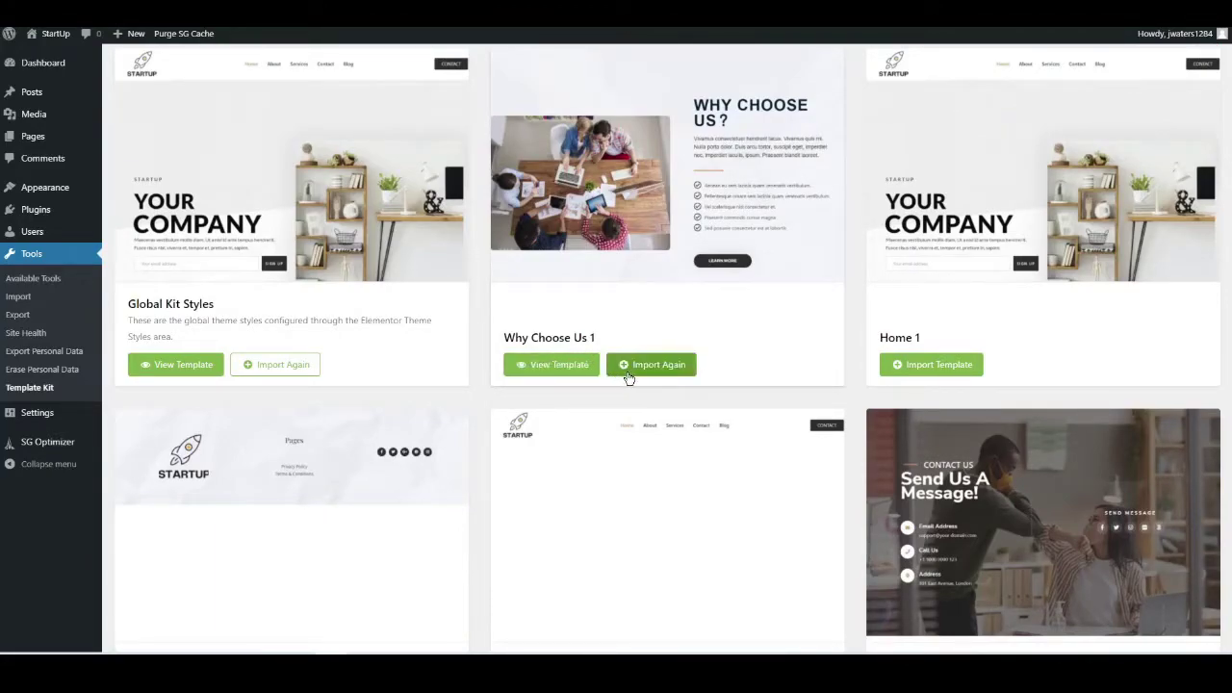
scroll(818, 317, down, 2)
click(917, 301)
scroll(460, 395, down, 1)
scroll(459, 396, down, 2)
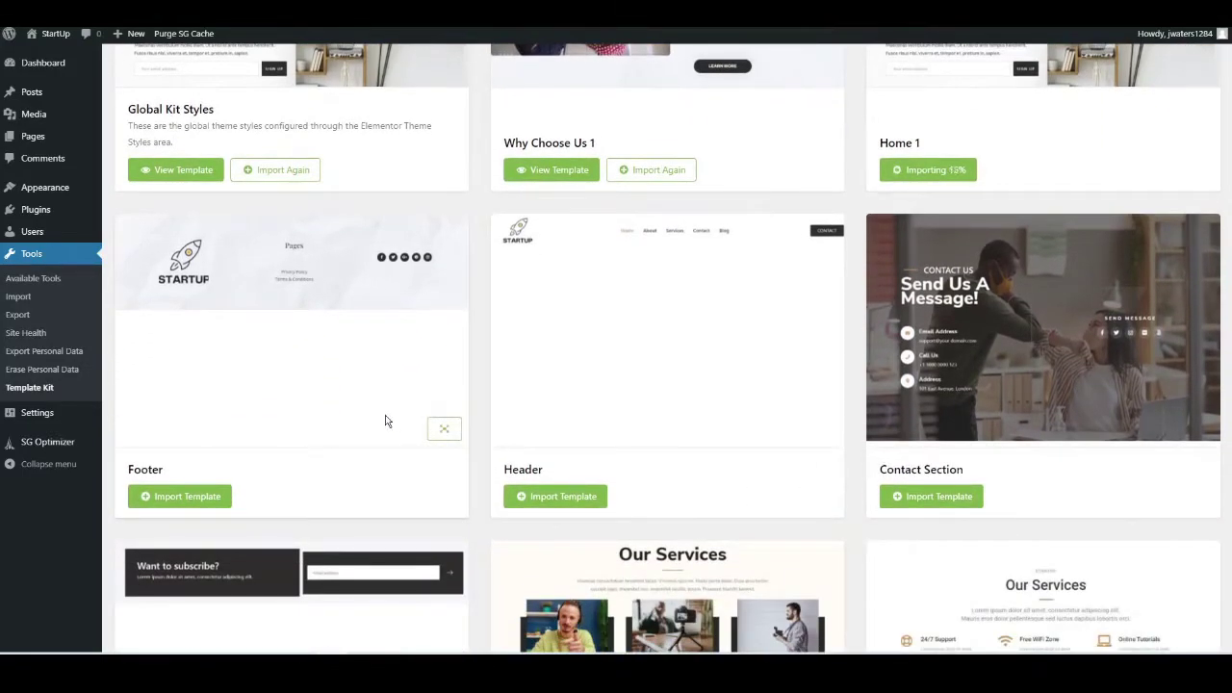
click(932, 496)
Import the Subscribe Section, Our Services 2 and Our Services 1 templates from the kit.
scroll(606, 432, down, 5)
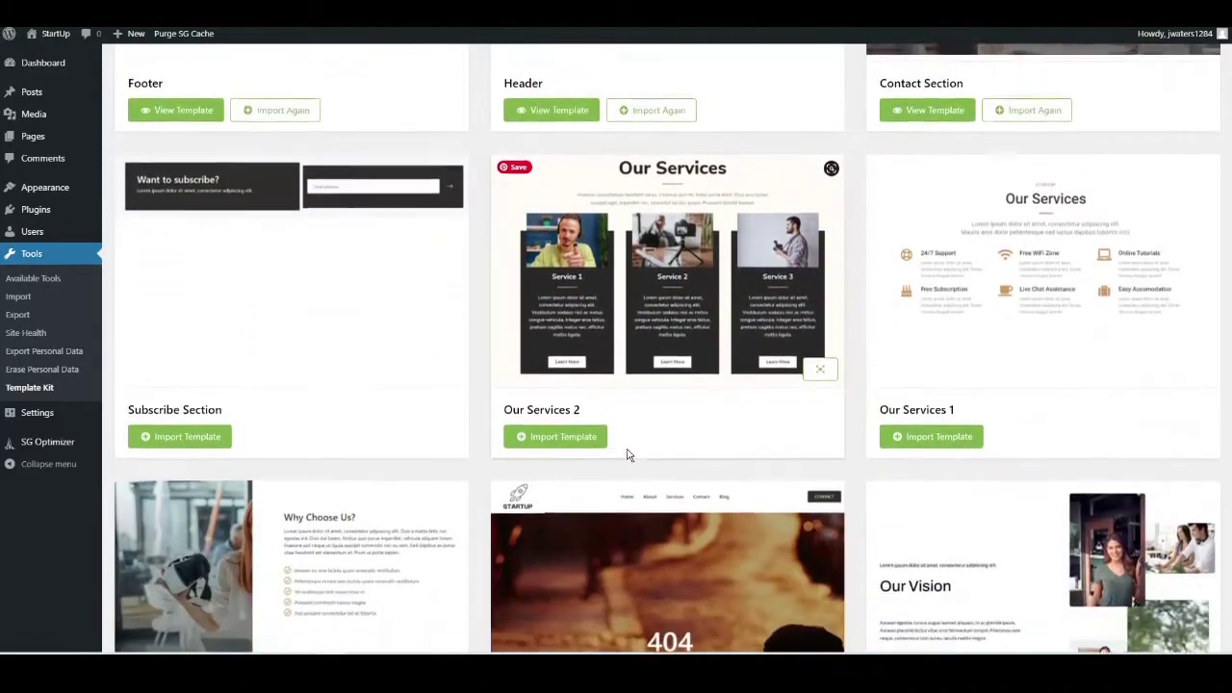
click(200, 436)
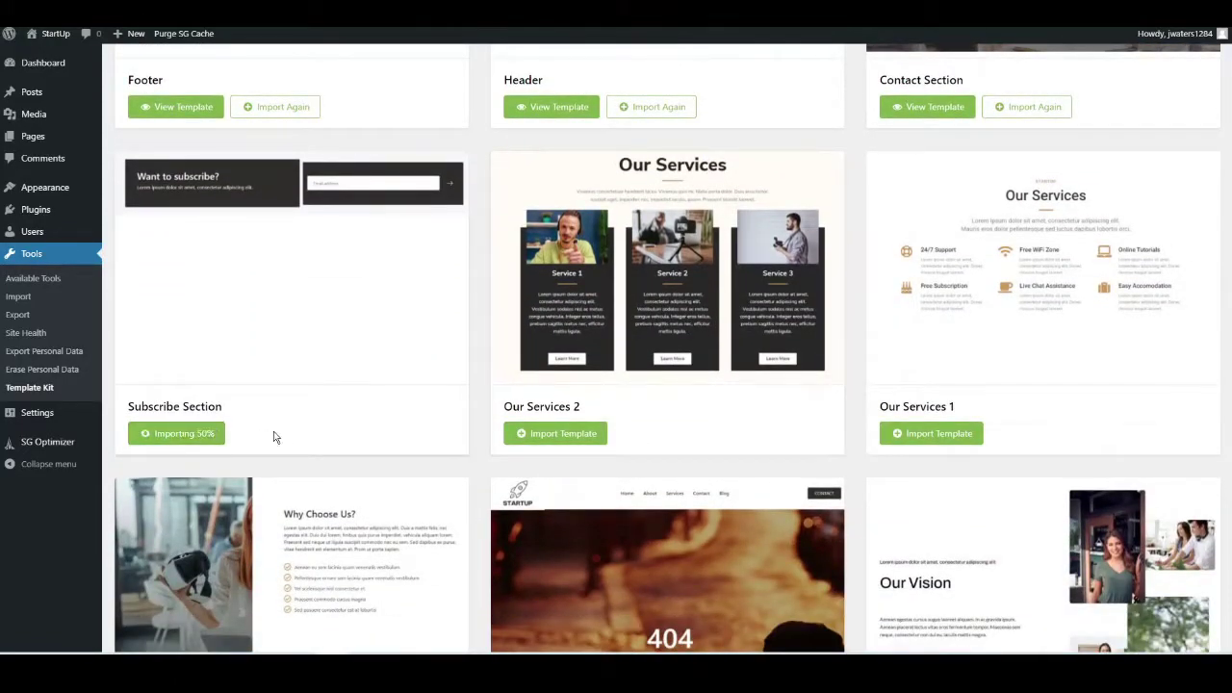
click(552, 433)
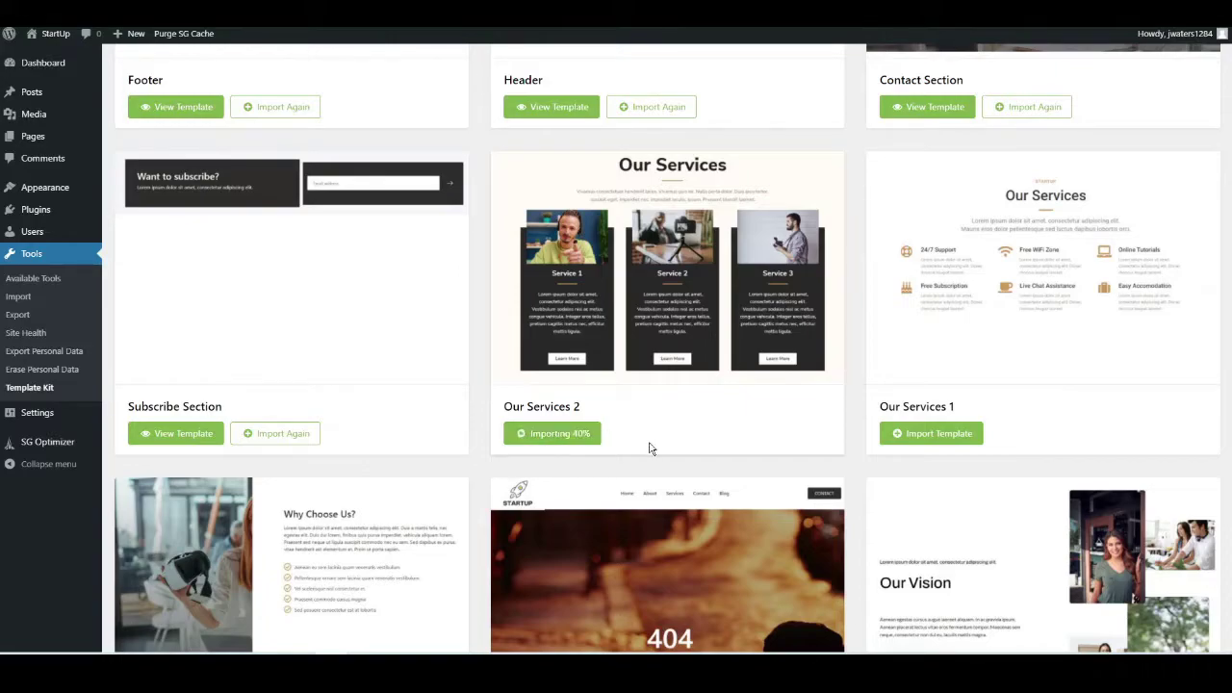
click(934, 434)
scroll(578, 431, down, 2)
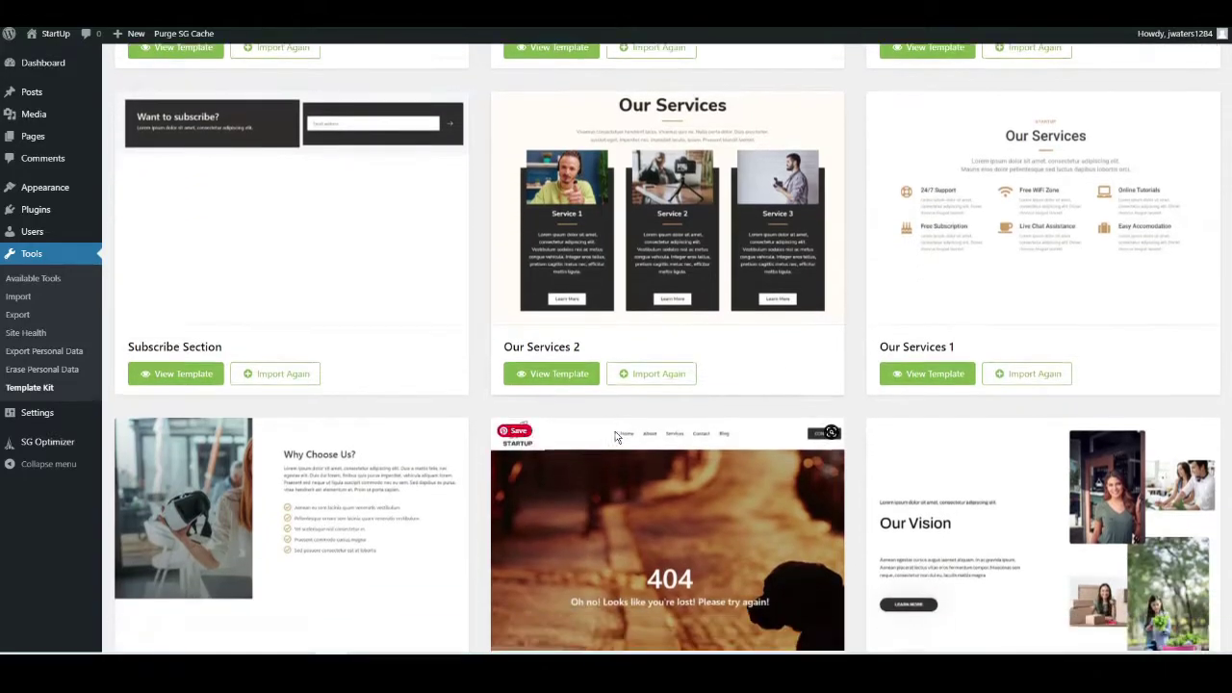
Import the Why Choose Us 2, 404 and Our Vision Section 1 templates from the kit.
scroll(520, 431, down, 2)
click(206, 382)
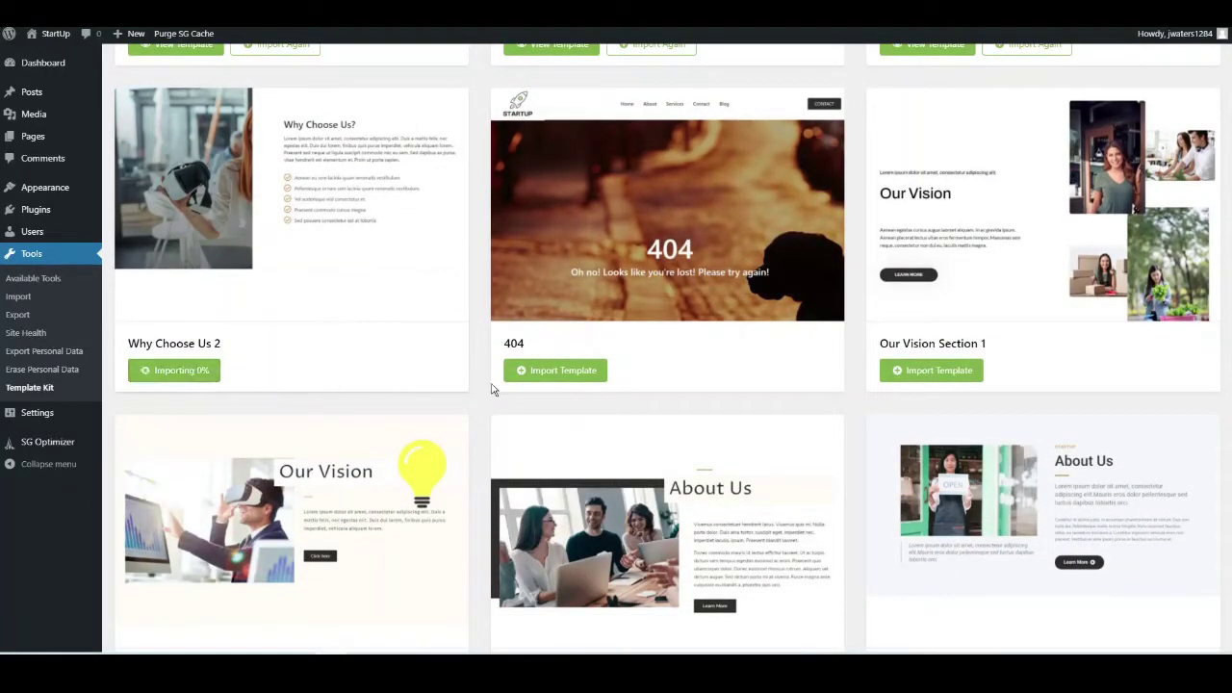
click(558, 376)
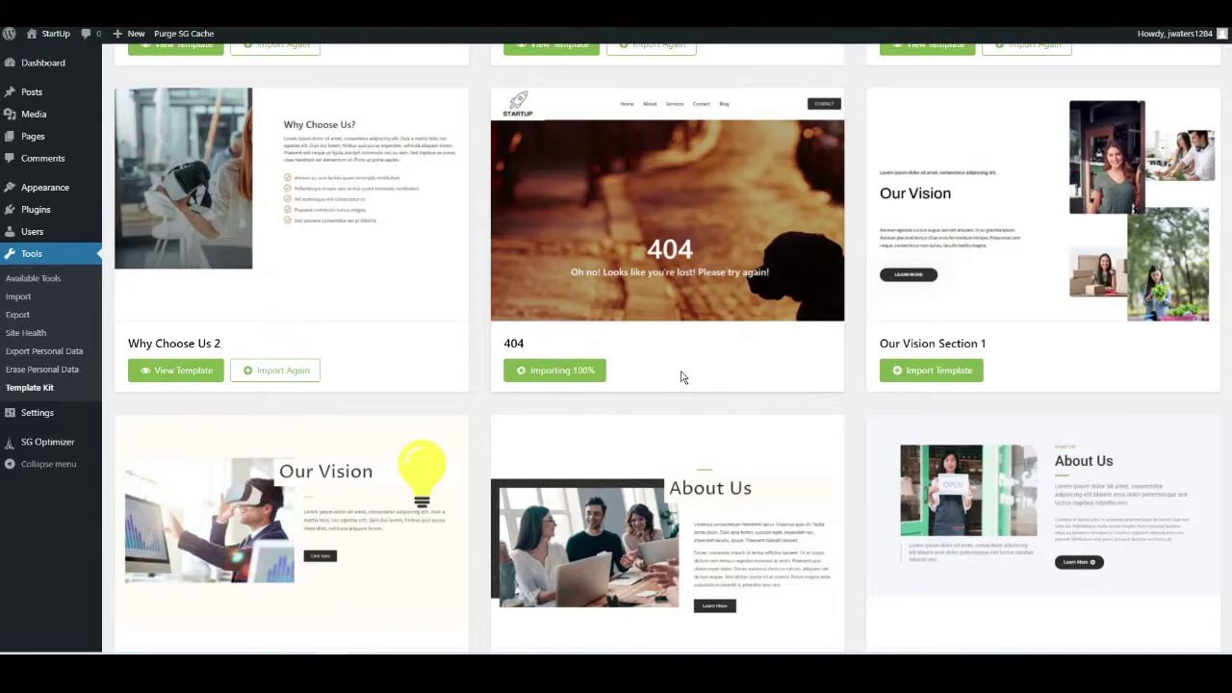
click(890, 373)
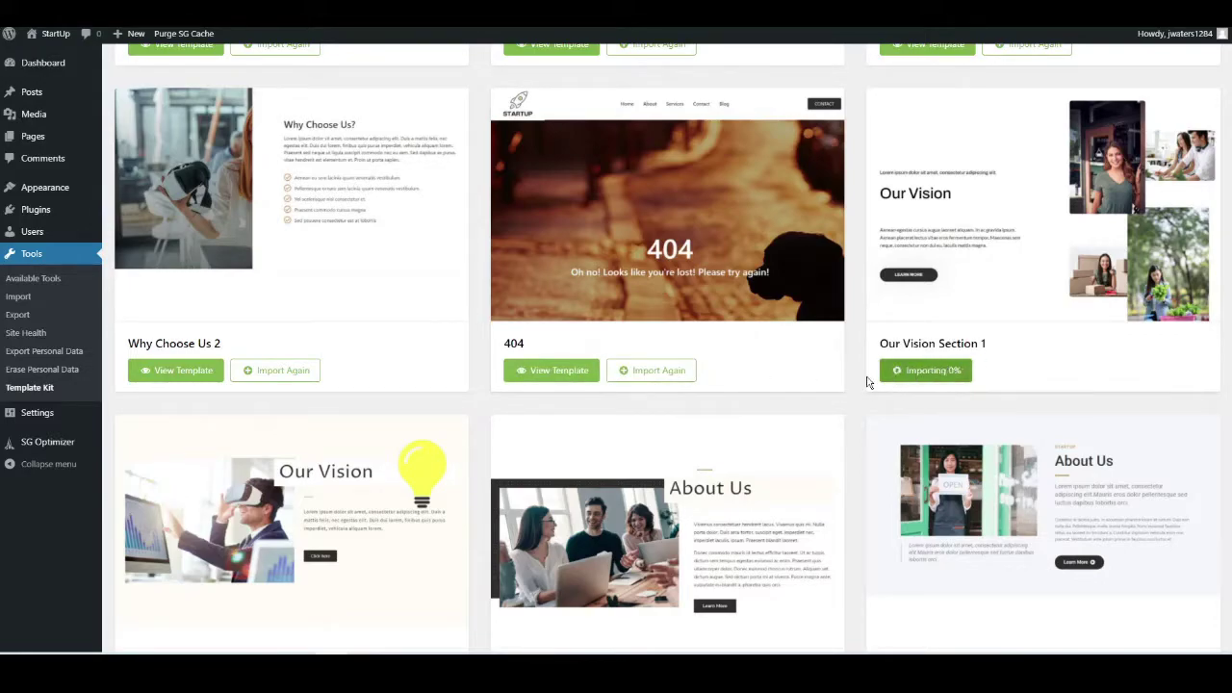
scroll(703, 443, down, 3)
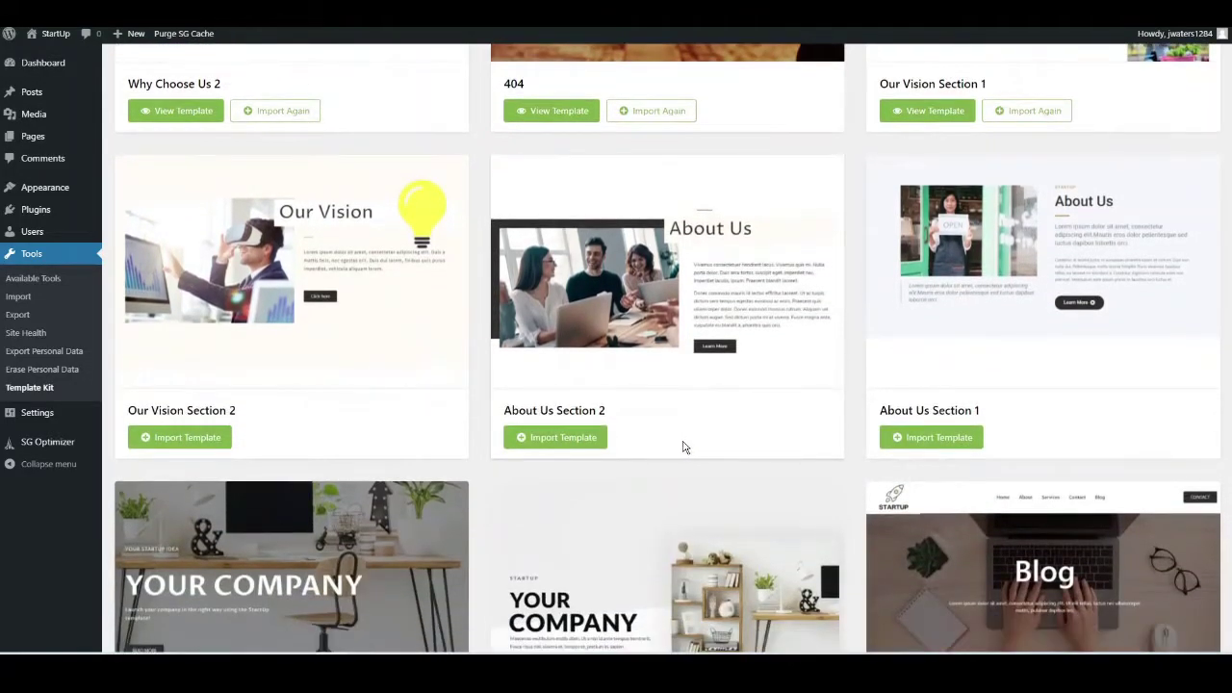
scroll(683, 446, down, 1)
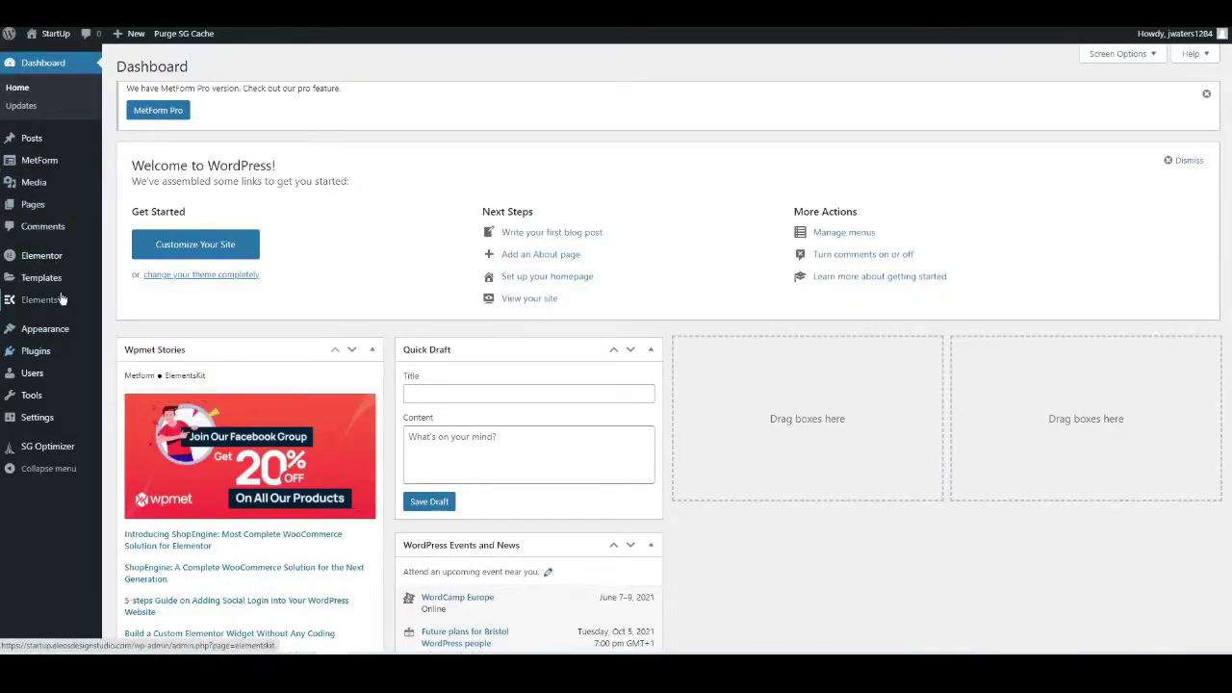
Open the Elementor saved templates and look through the list of imported pages and sections.
mouse_move(45, 287)
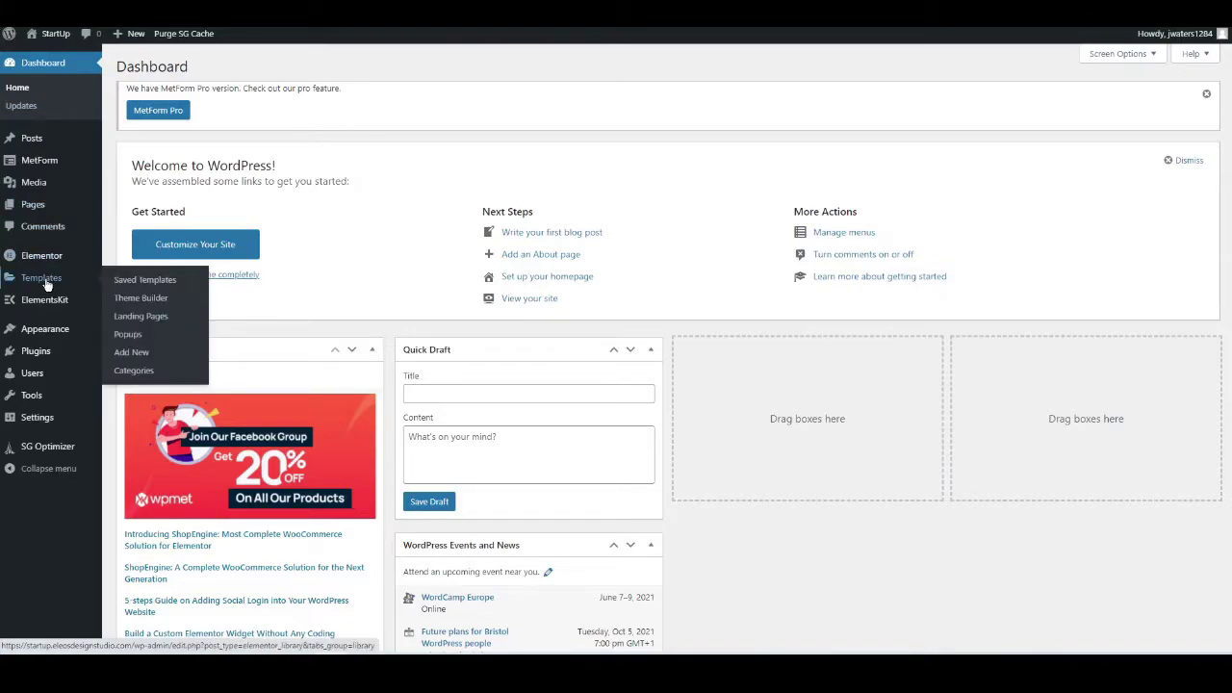
mouse_move(61, 337)
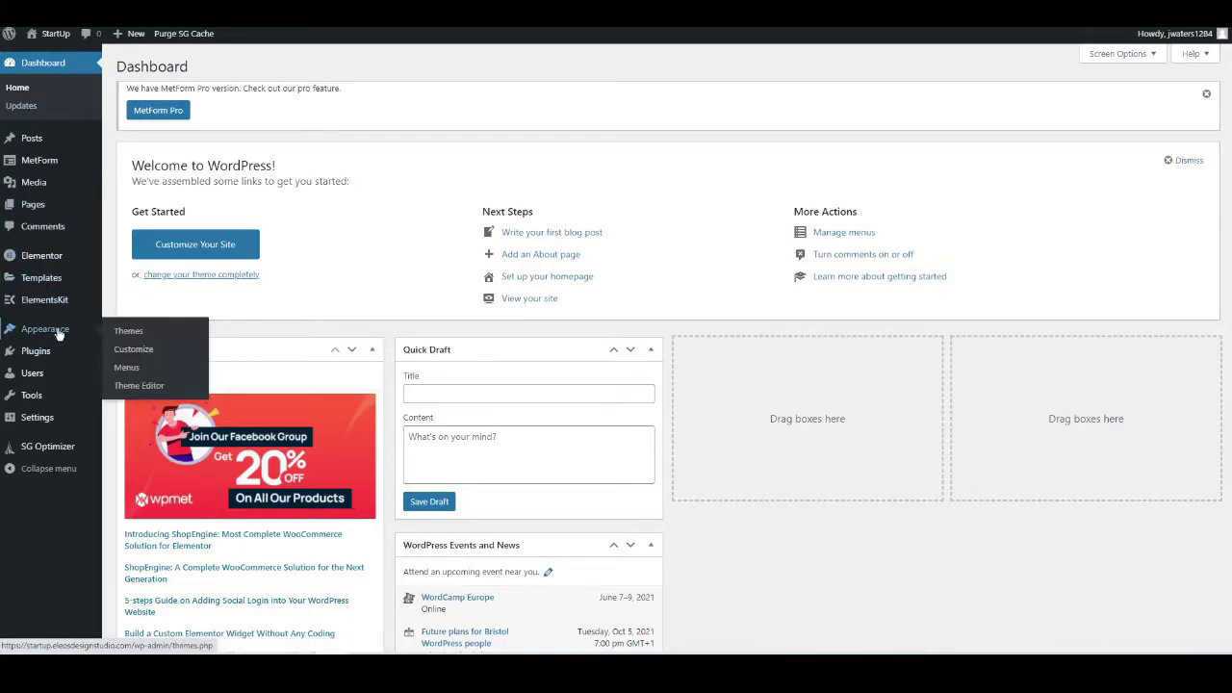
click(45, 283)
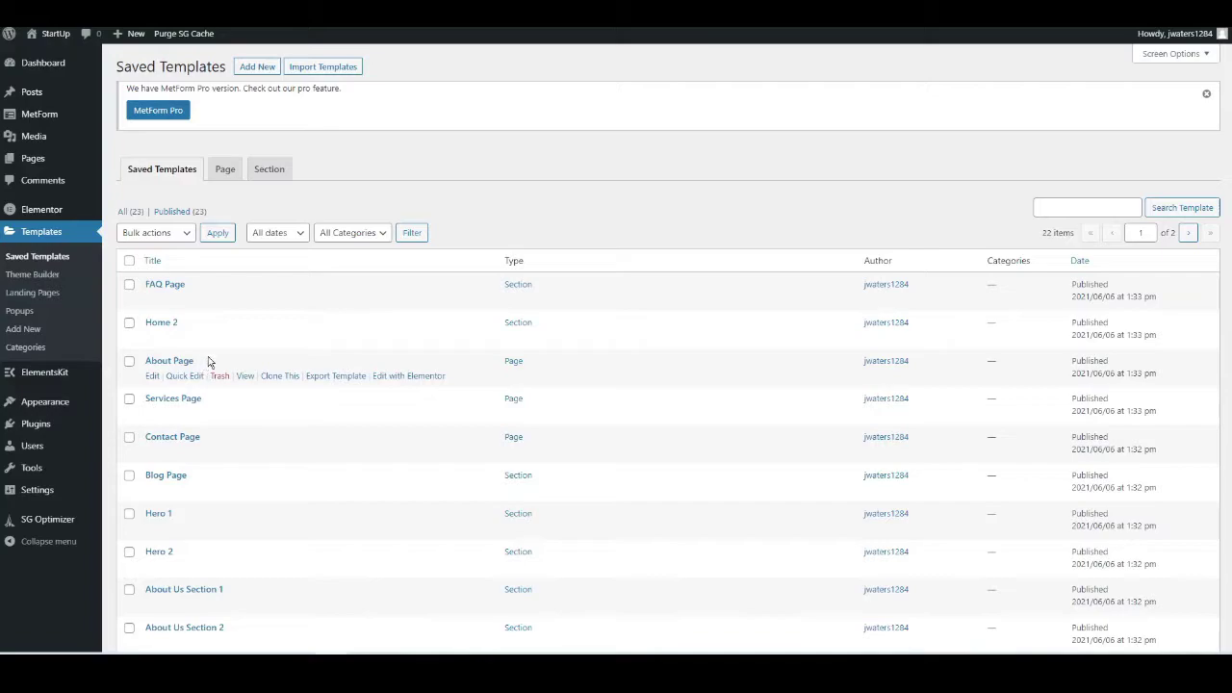
scroll(205, 354, down, 4)
scroll(214, 354, down, 2)
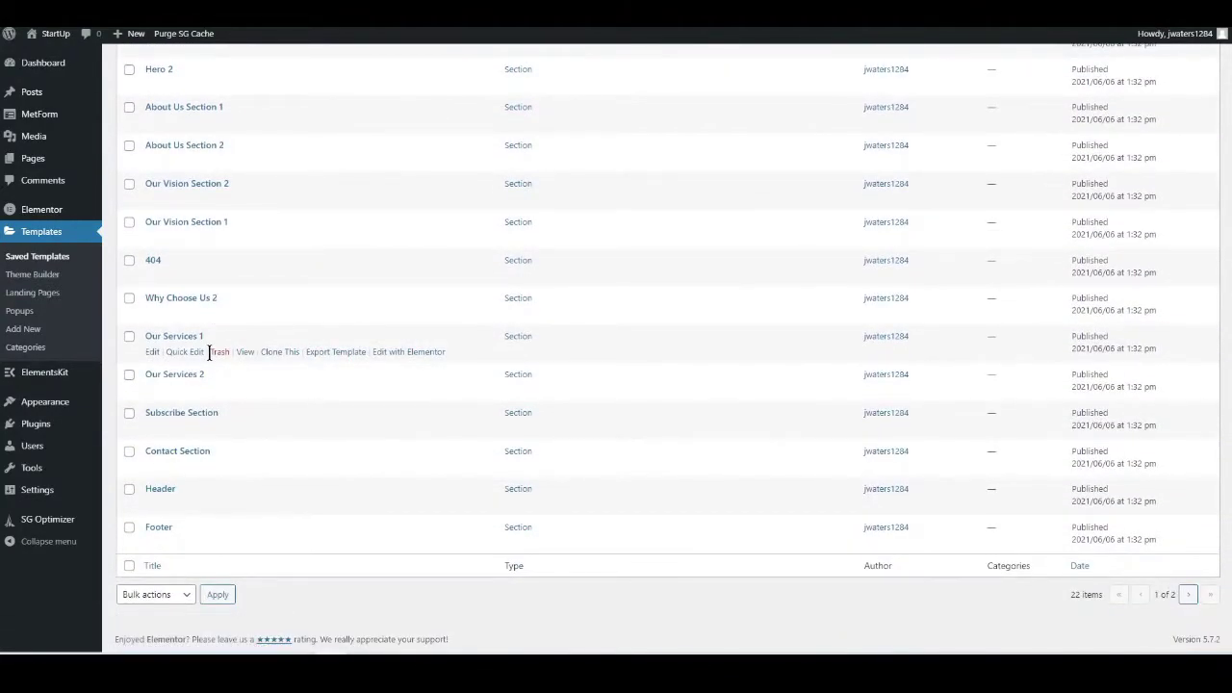
scroll(208, 349, up, 6)
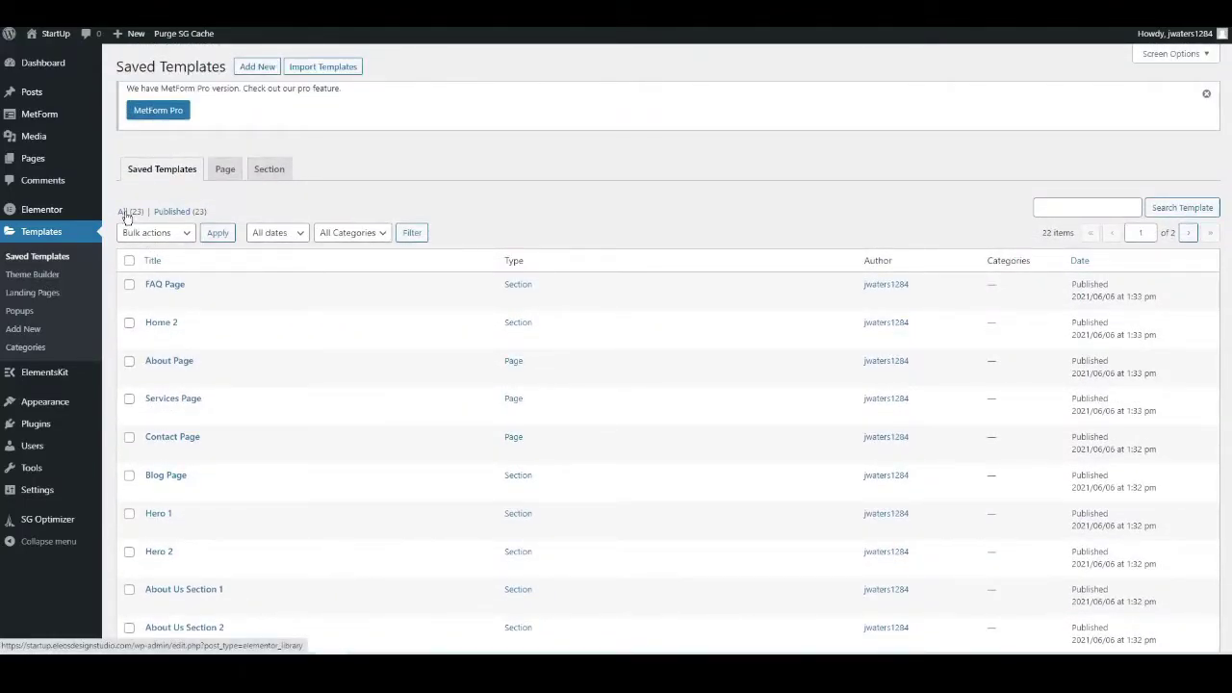
Show all templates without the type filter and check both pages of the list, including the kit styles.
click(126, 213)
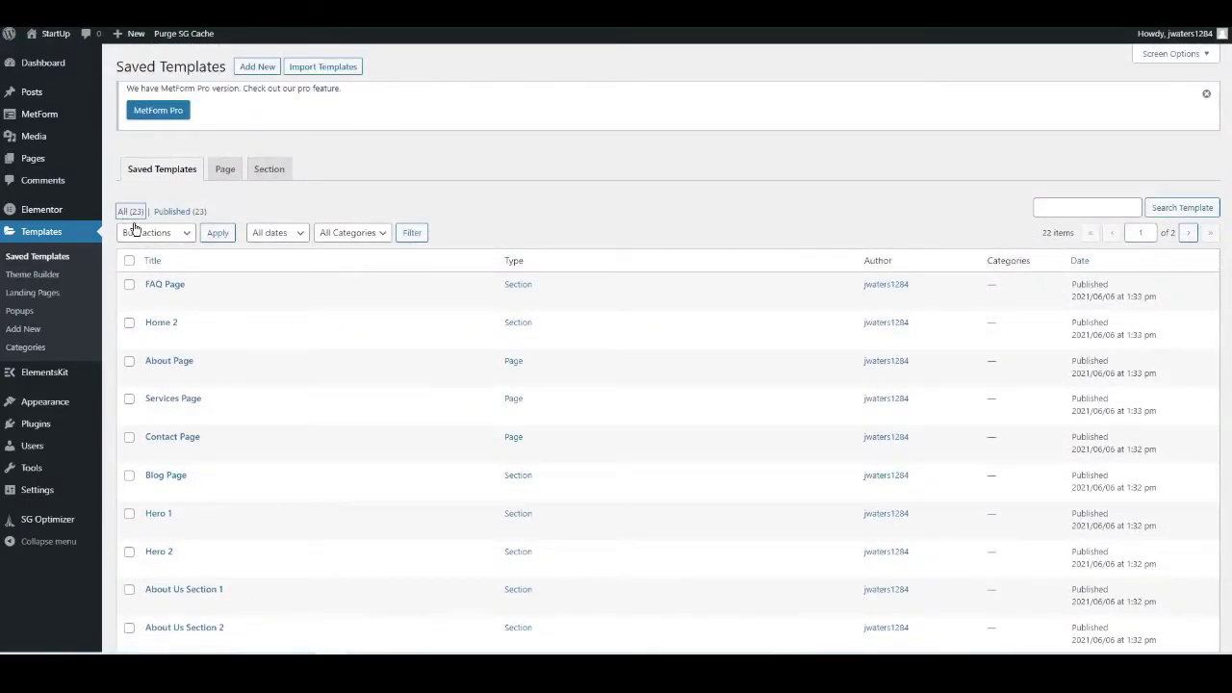
scroll(218, 310, down, 1)
scroll(217, 310, down, 4)
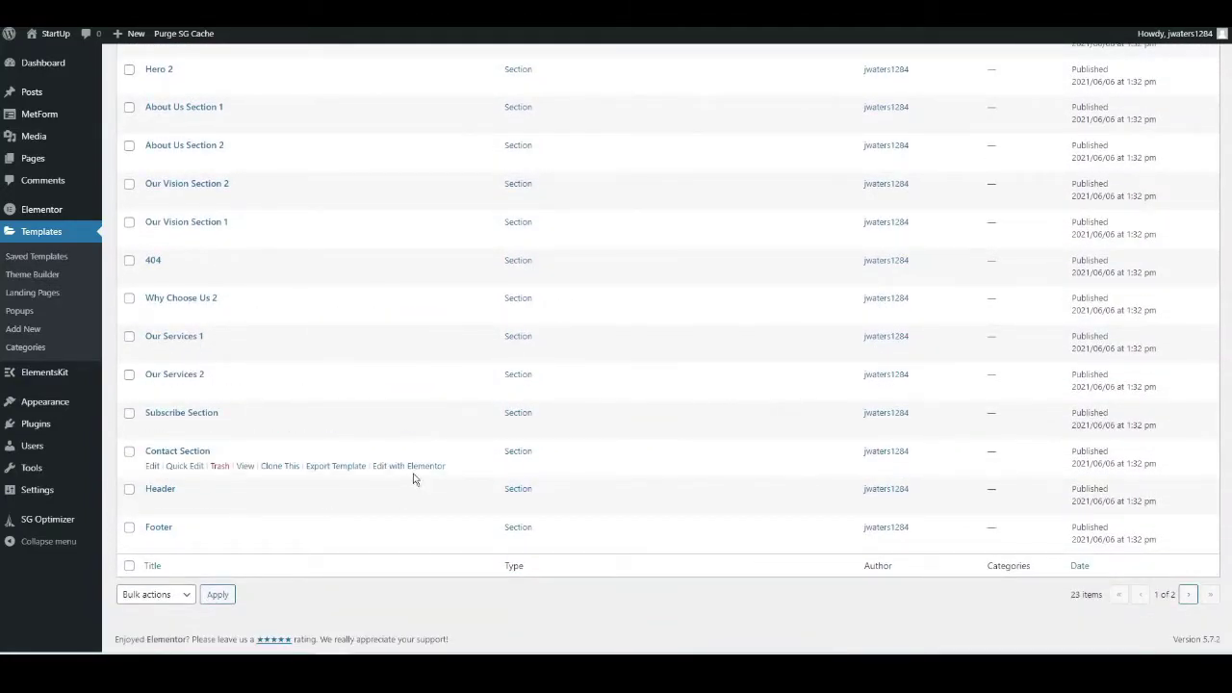
scroll(423, 492, up, 5)
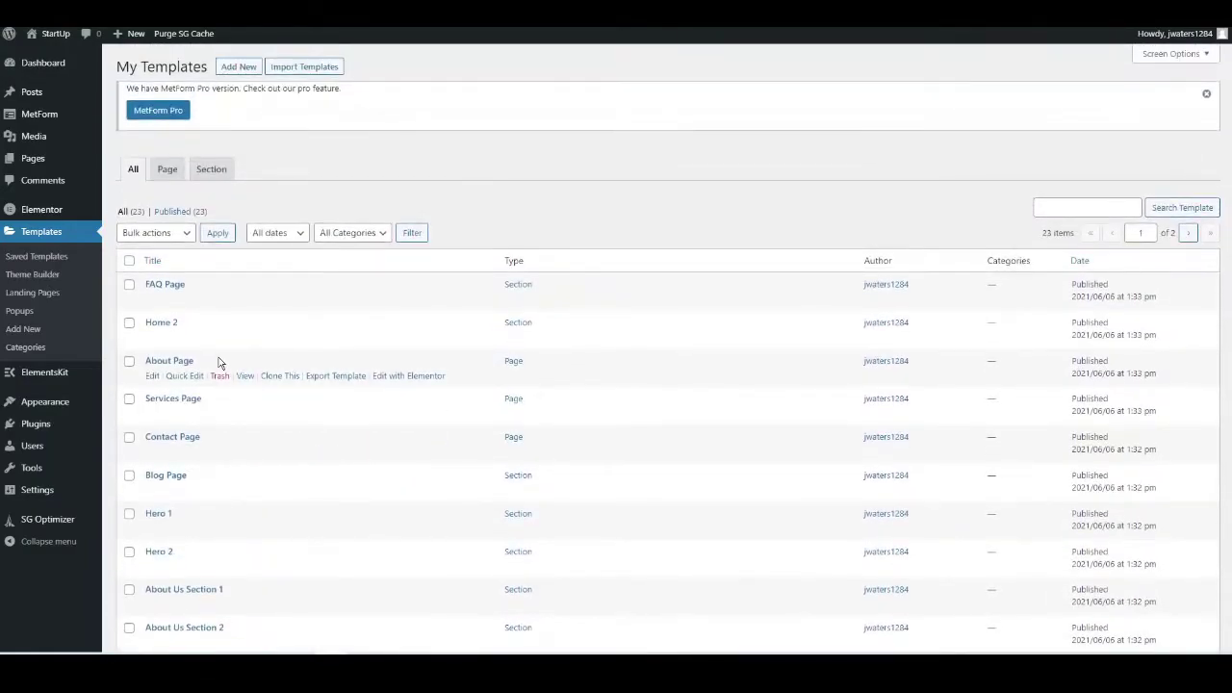
scroll(209, 366, down, 4)
scroll(217, 385, down, 2)
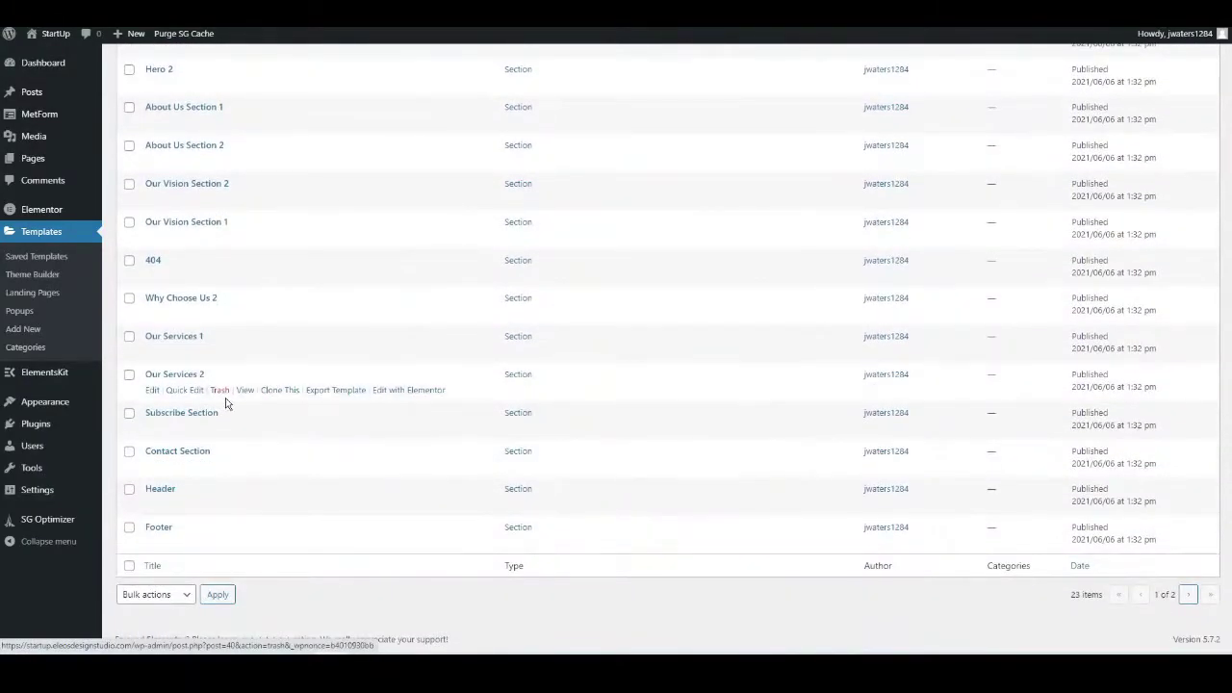
click(1189, 594)
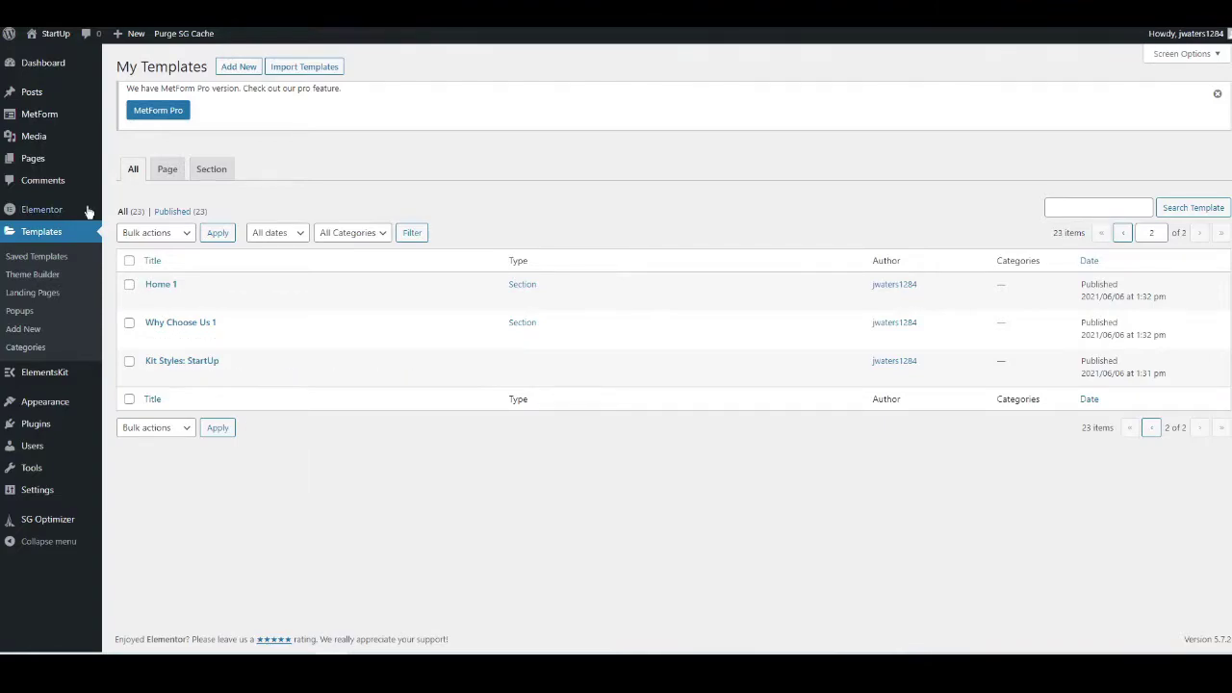
Add a new page titled "Home", dismissing the block editor welcome guide, and open it for editing with Elementor.
mouse_move(38, 165)
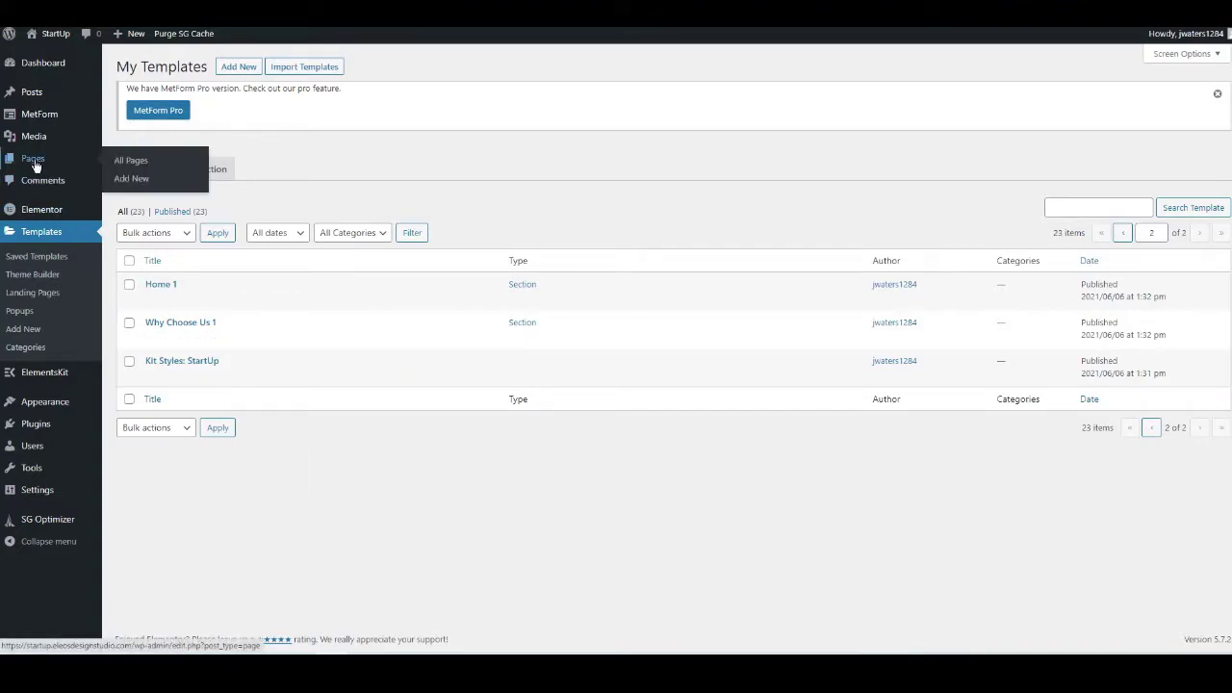
click(132, 180)
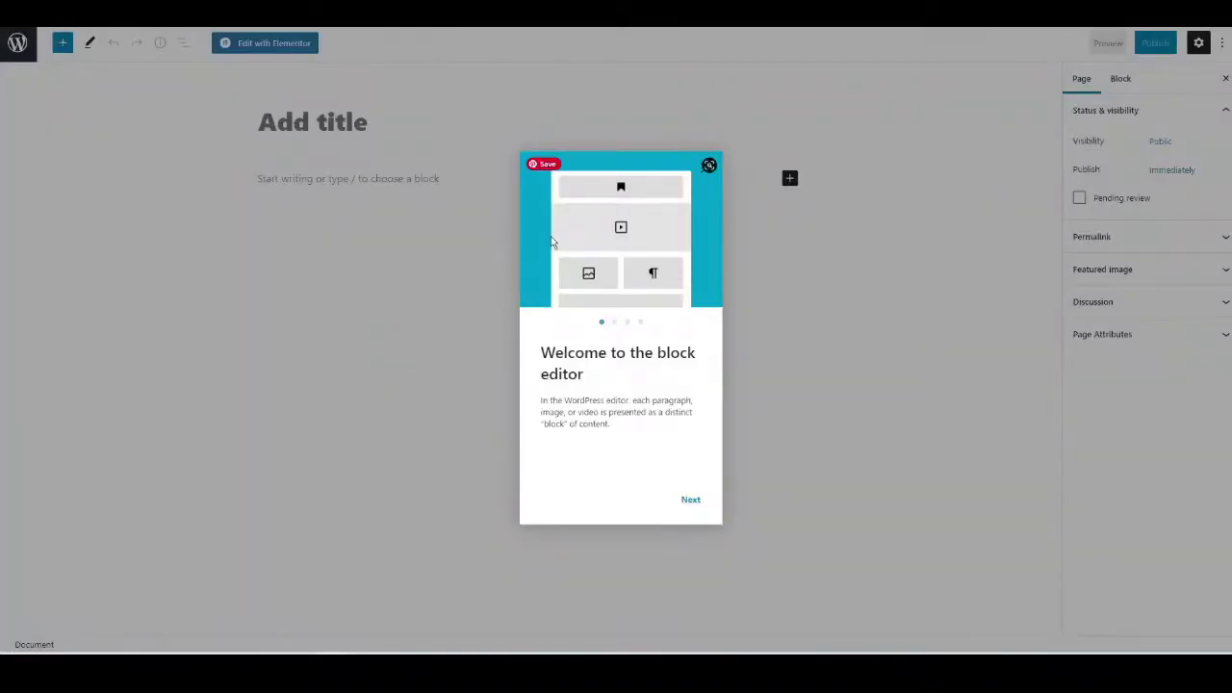
click(706, 170)
click(352, 128)
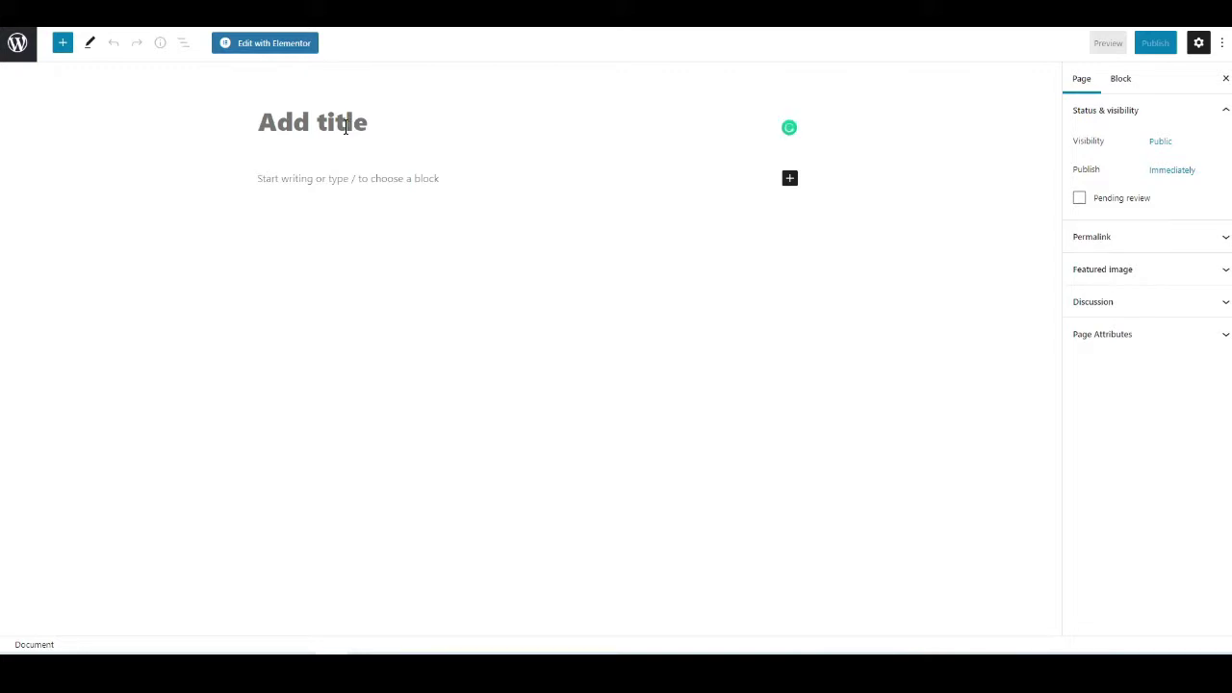
text(Home)
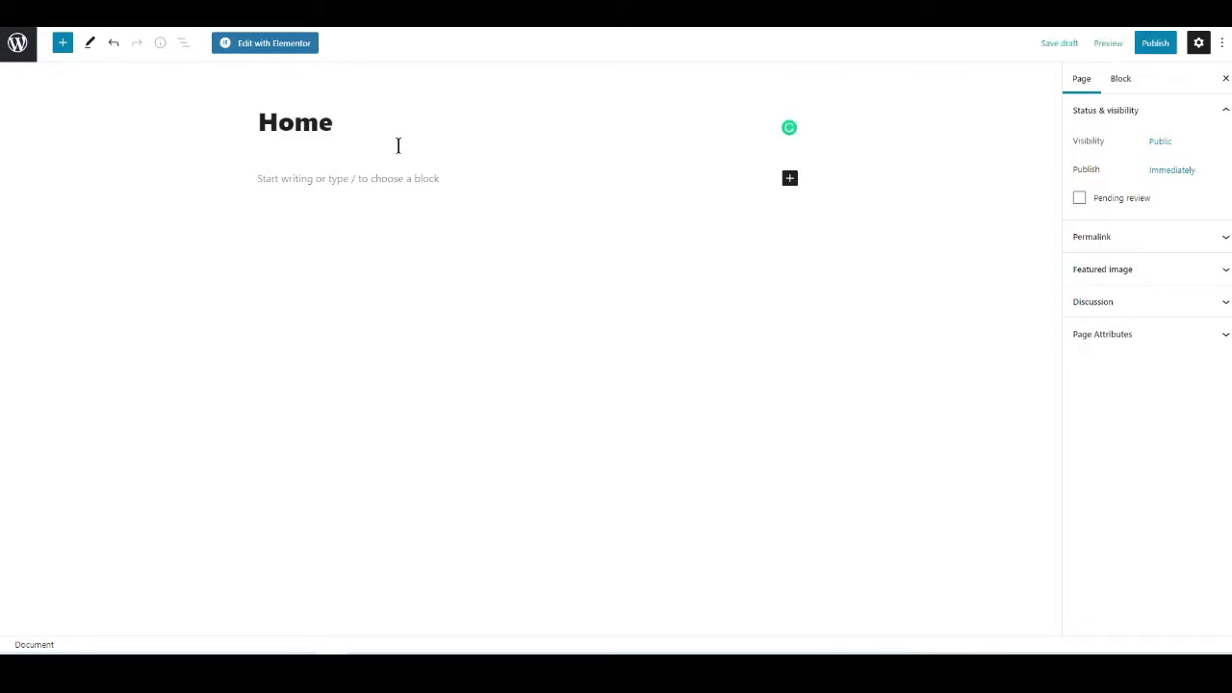
click(277, 48)
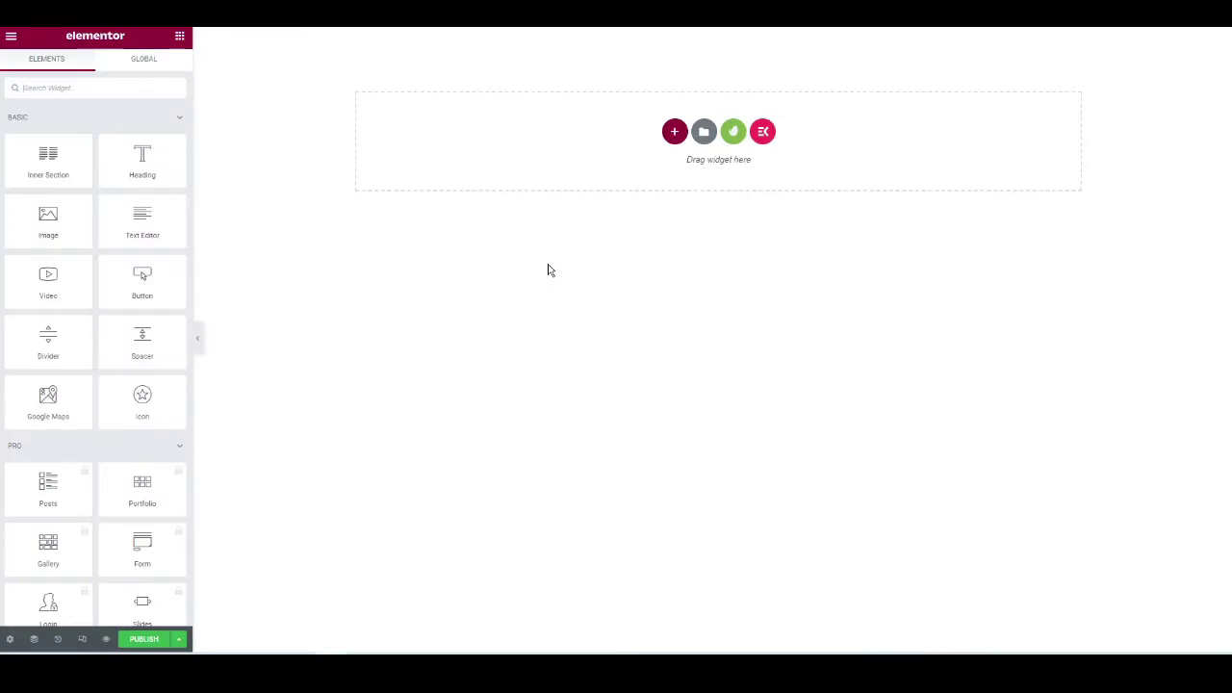
Insert the Home 1 template from My Templates in the Elementor library into the Home page and look over its sections.
click(703, 133)
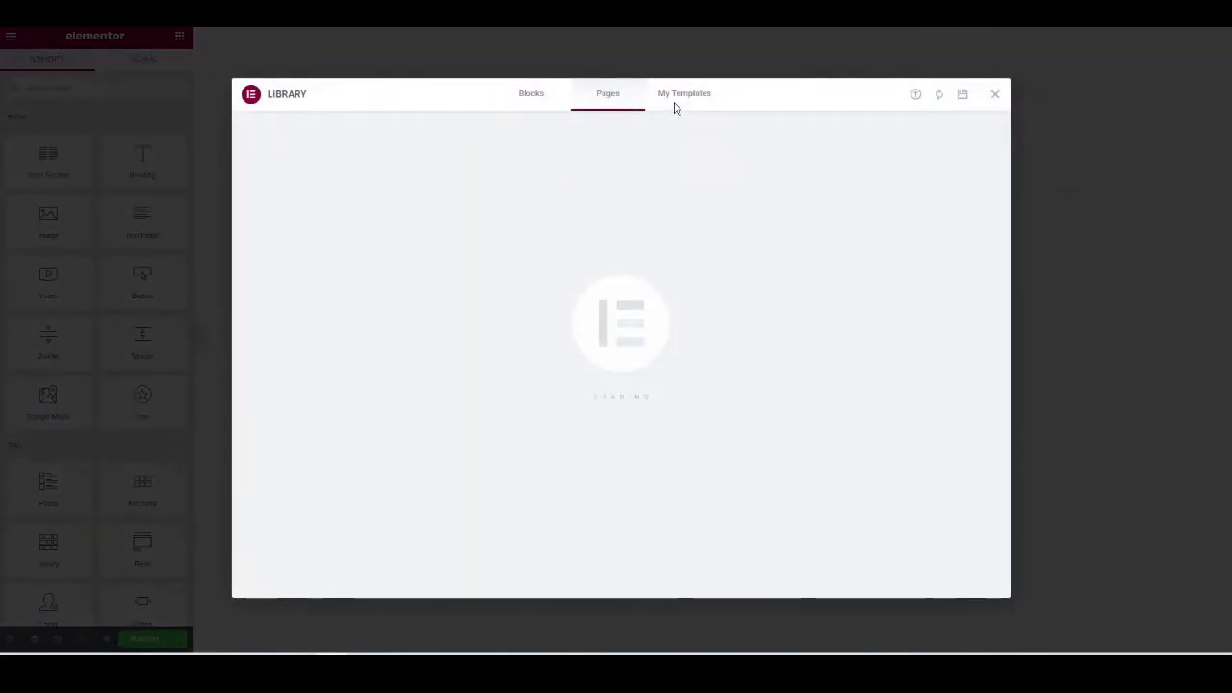
click(683, 96)
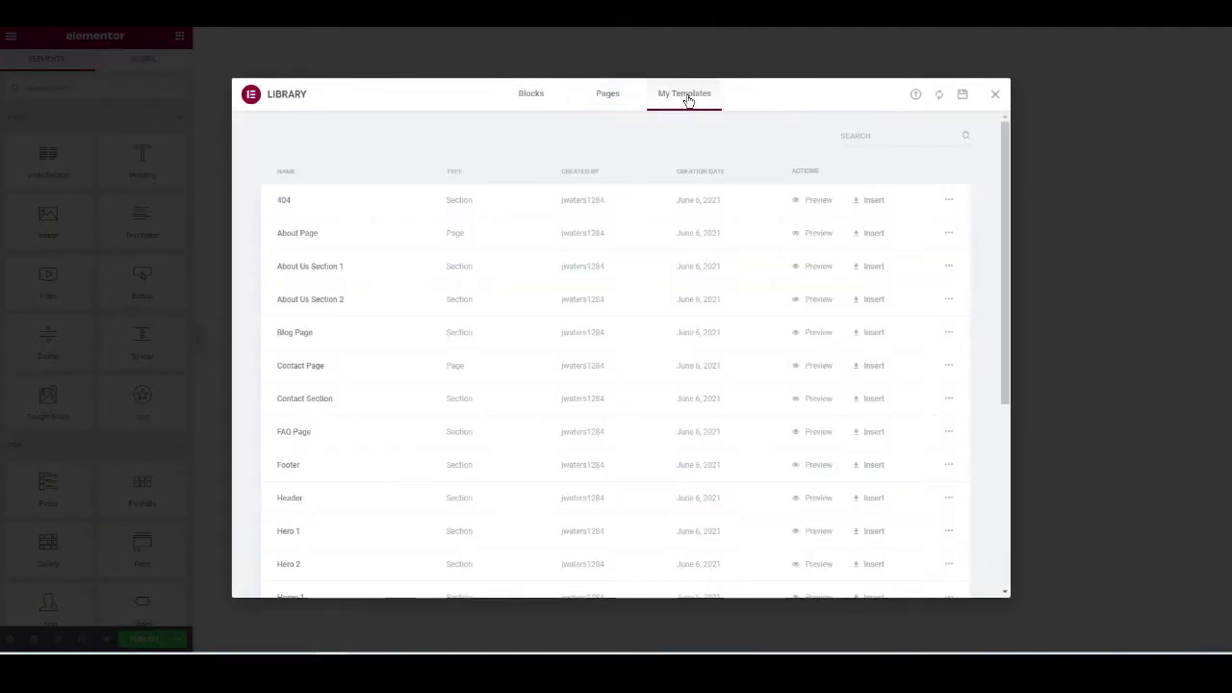
scroll(606, 219, down, 3)
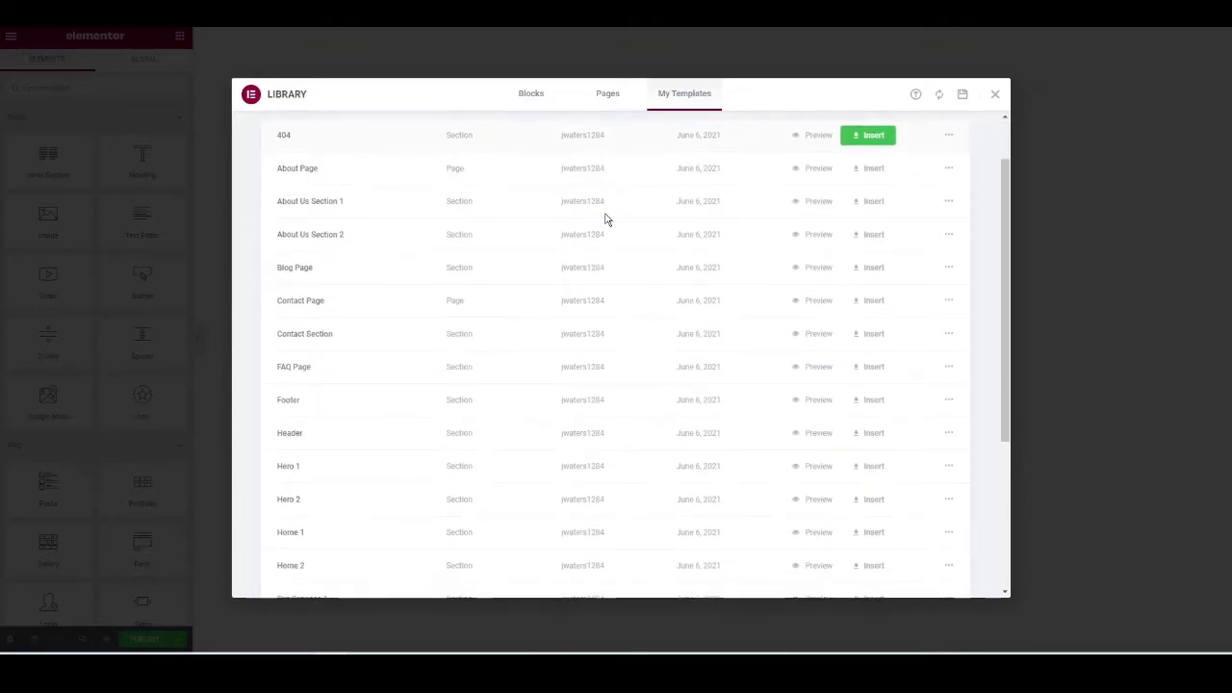
scroll(605, 220, down, 2)
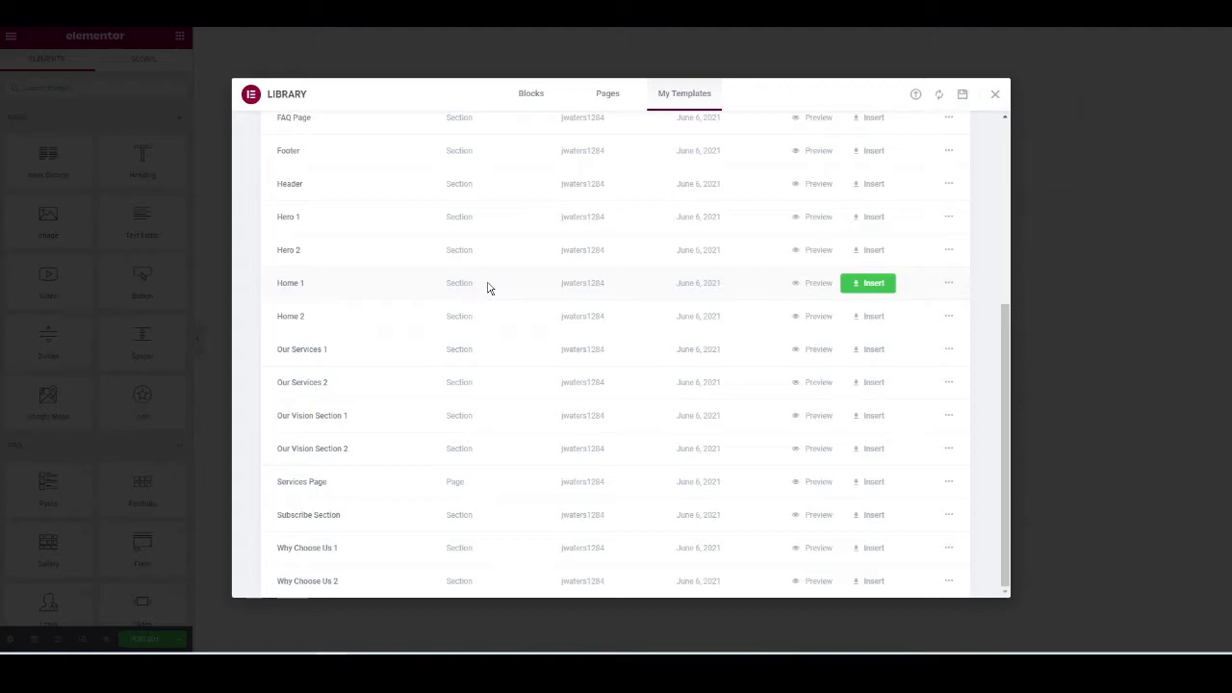
click(871, 285)
click(690, 383)
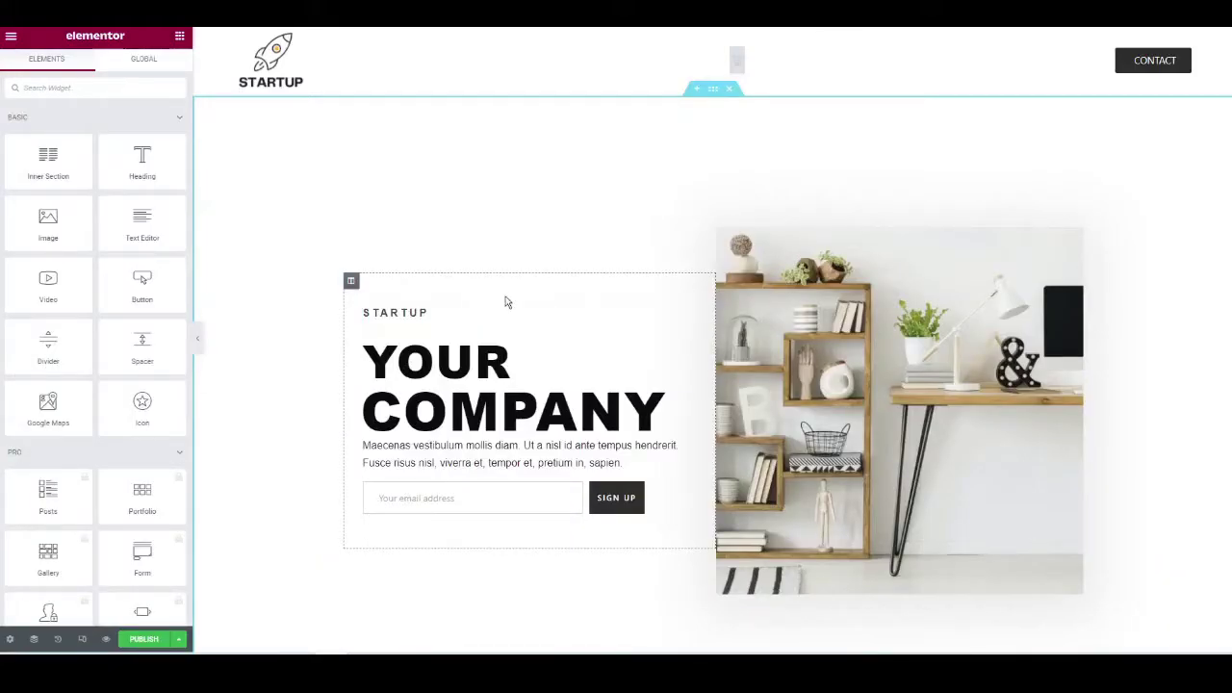
scroll(520, 293, down, 2)
scroll(523, 289, down, 12)
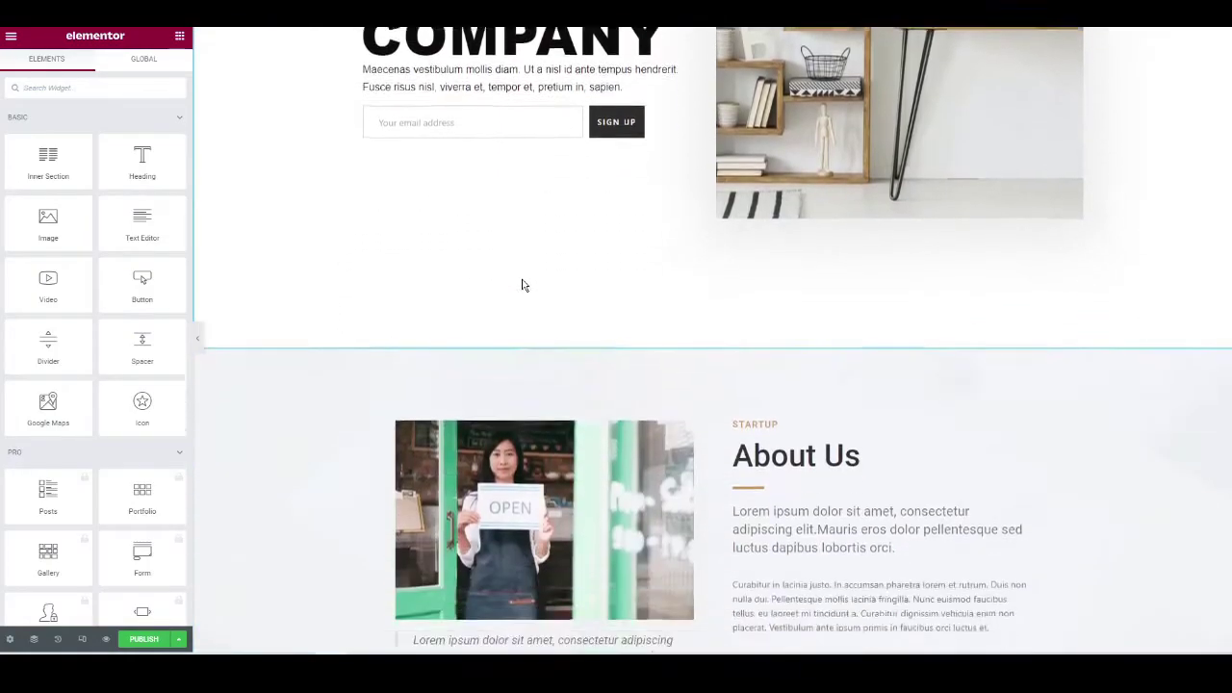
scroll(520, 284, down, 15)
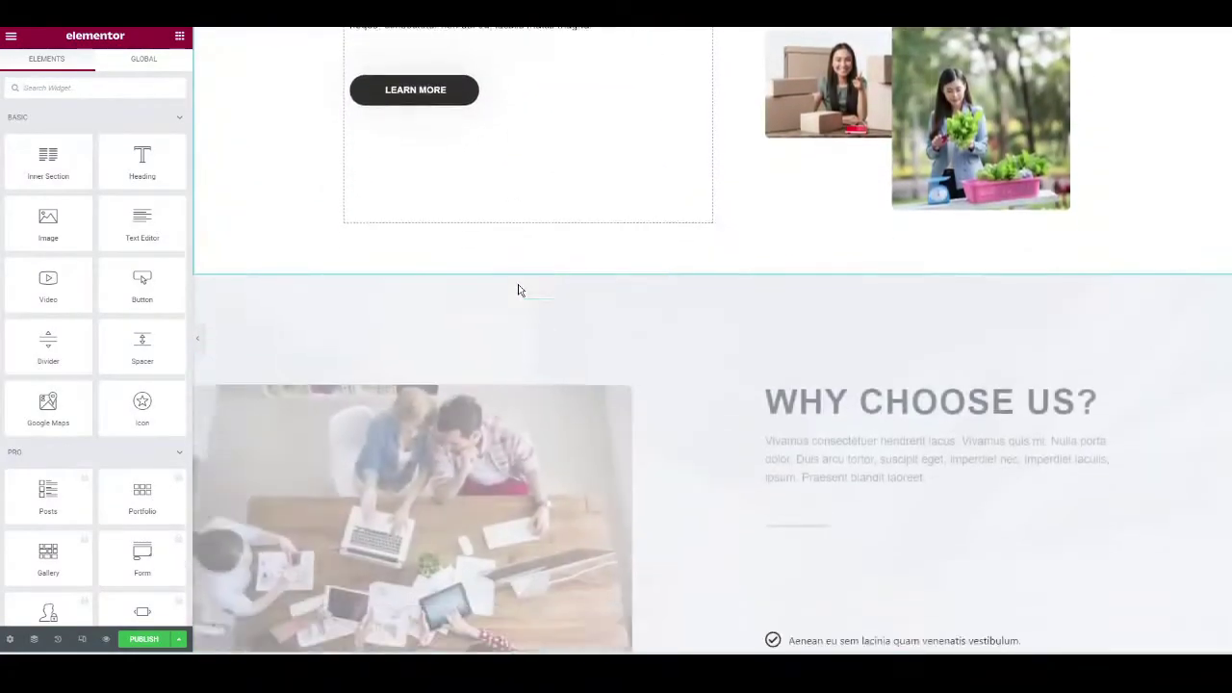
Look over the inserted Home page sections down to the contact section and back up to the hero.
scroll(532, 291, down, 12)
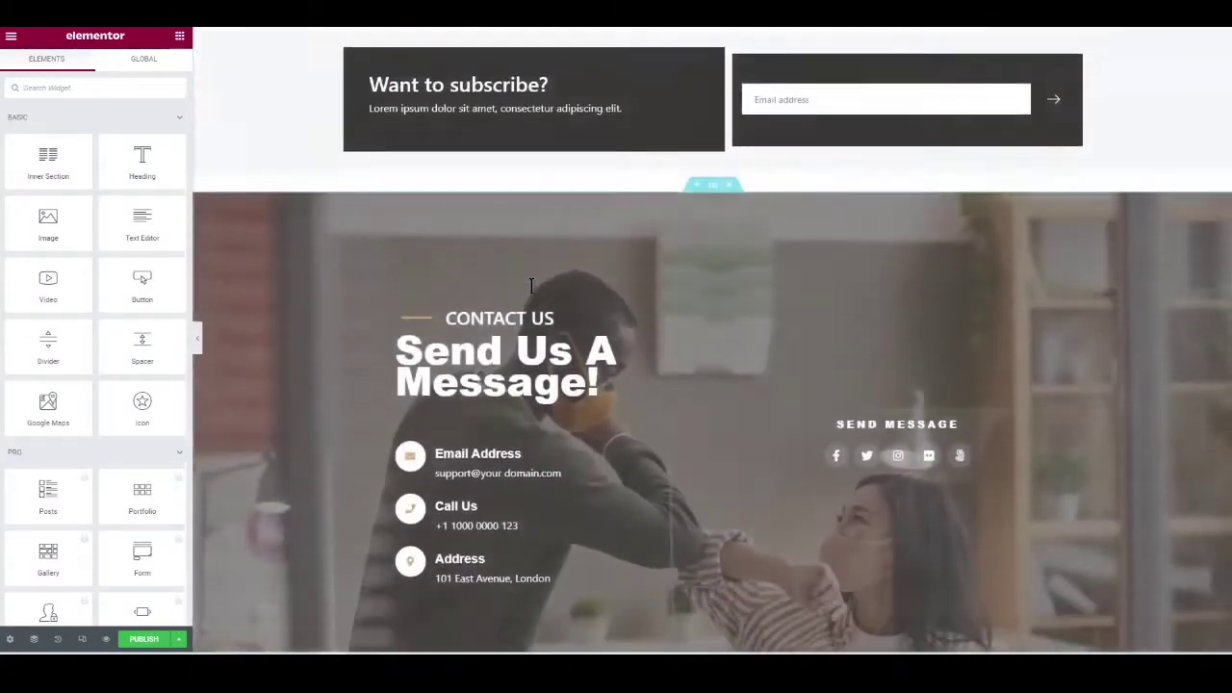
scroll(677, 237, up, 20)
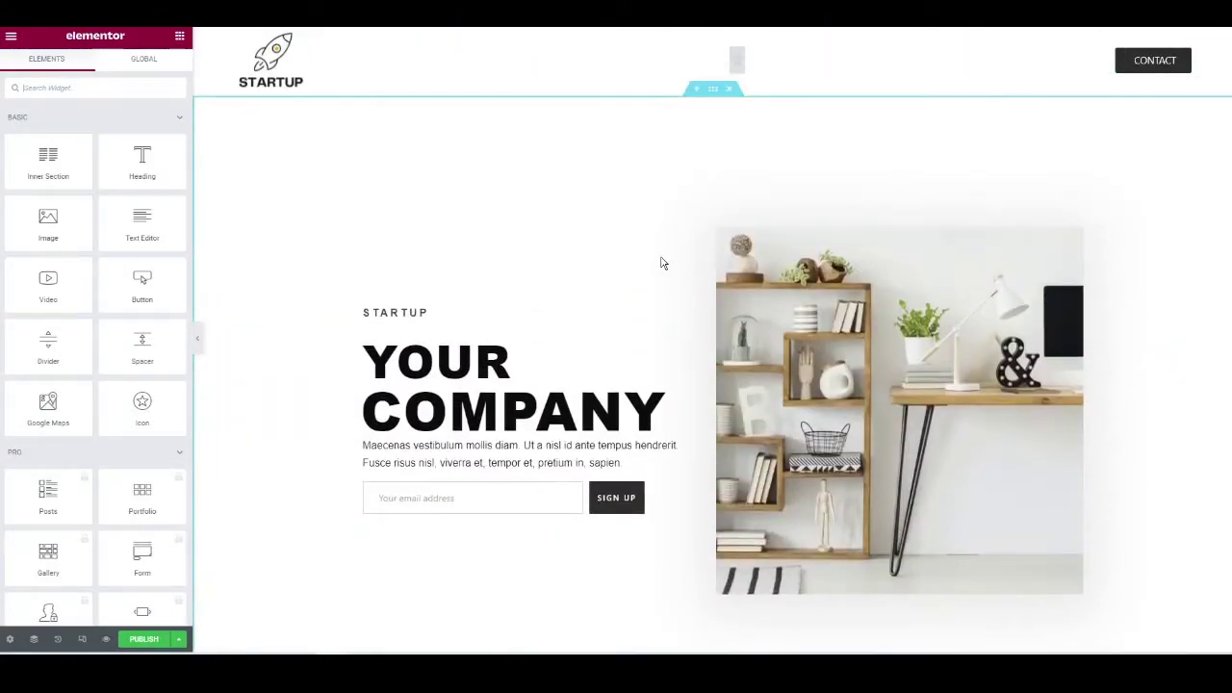
scroll(508, 332, down, 1)
scroll(503, 344, up, 1)
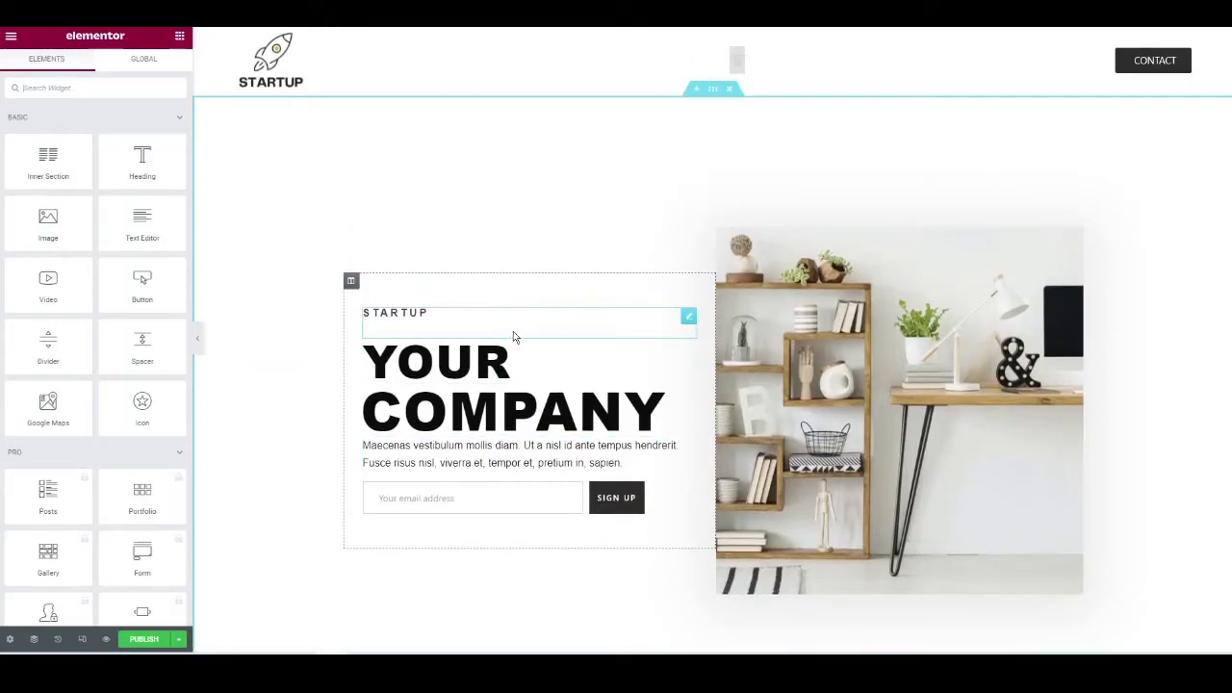
scroll(558, 344, down, 1)
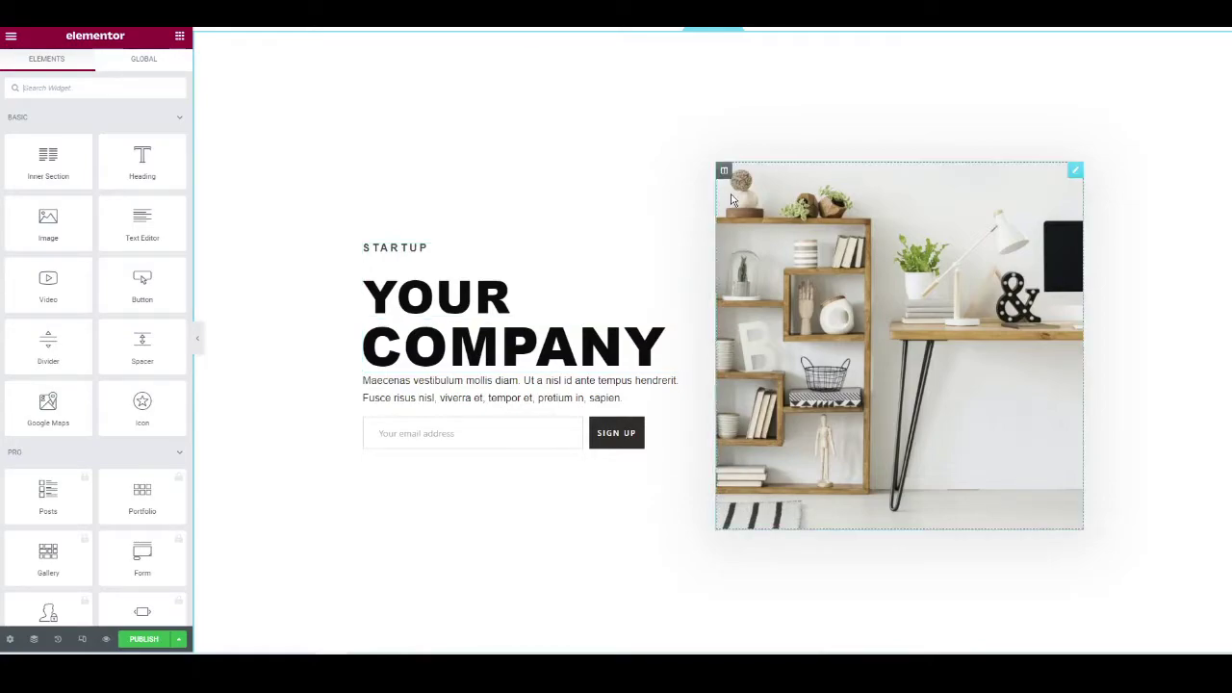
Examine the settings of the hero's image, the "Your" heading including its typography, and the Mail Chimp sign-up form's content and style.
click(829, 221)
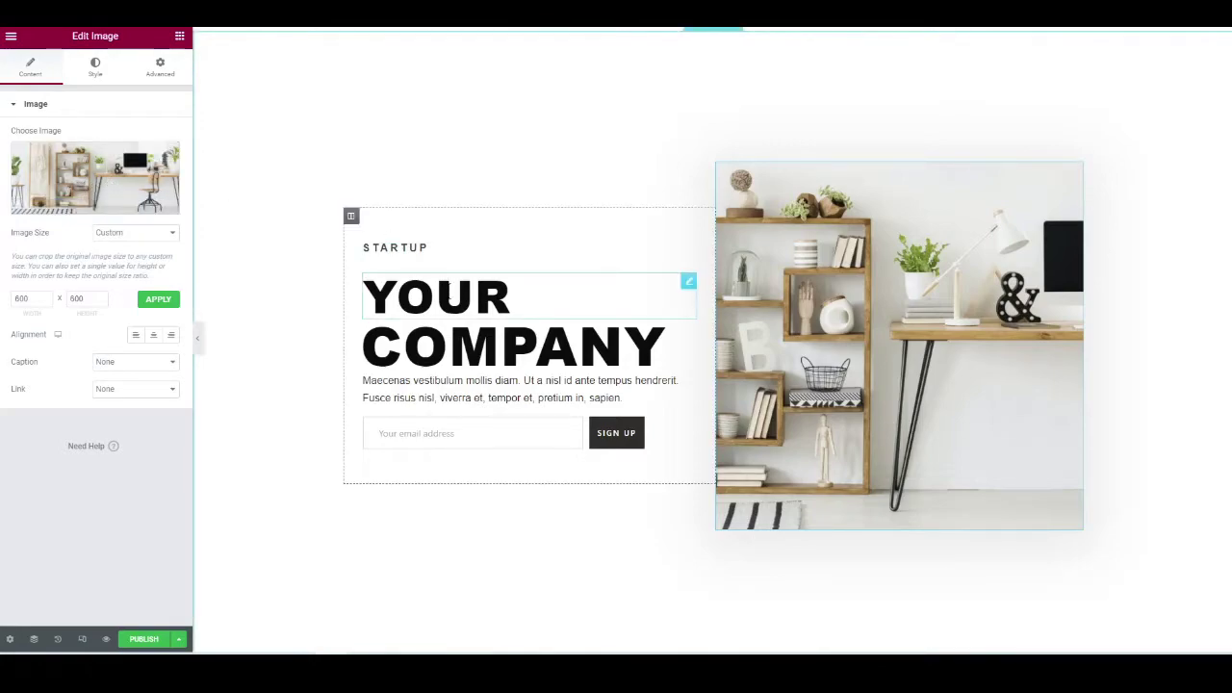
scroll(578, 327, down, 1)
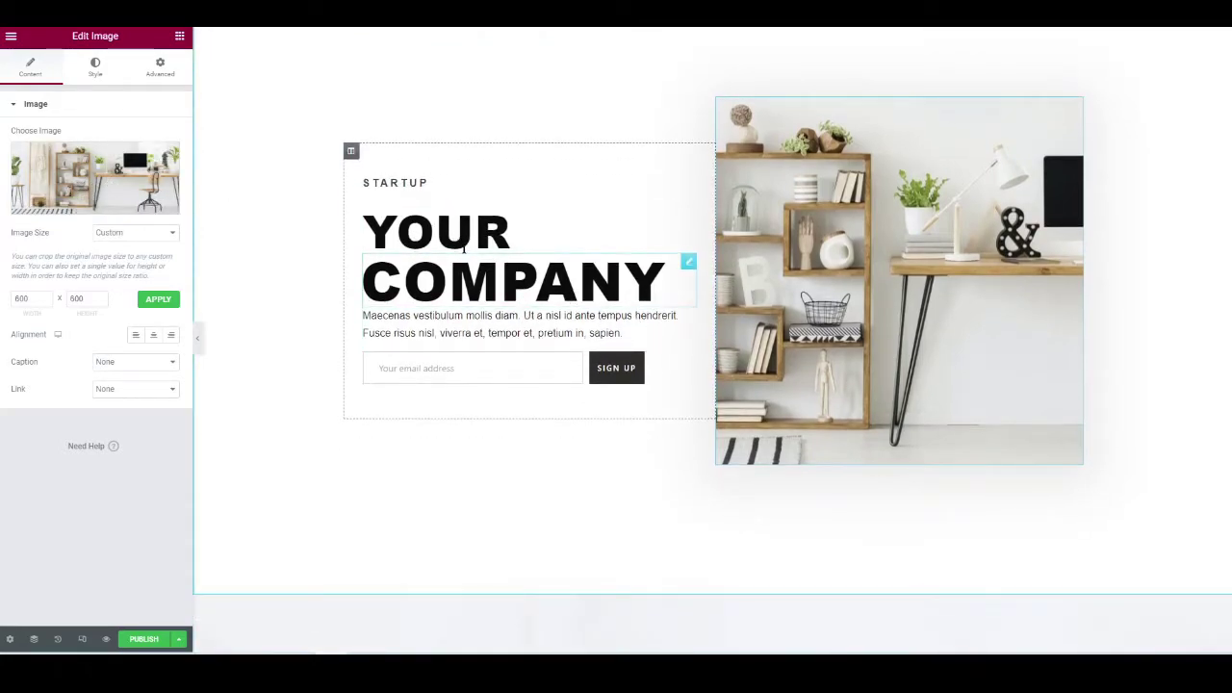
click(454, 233)
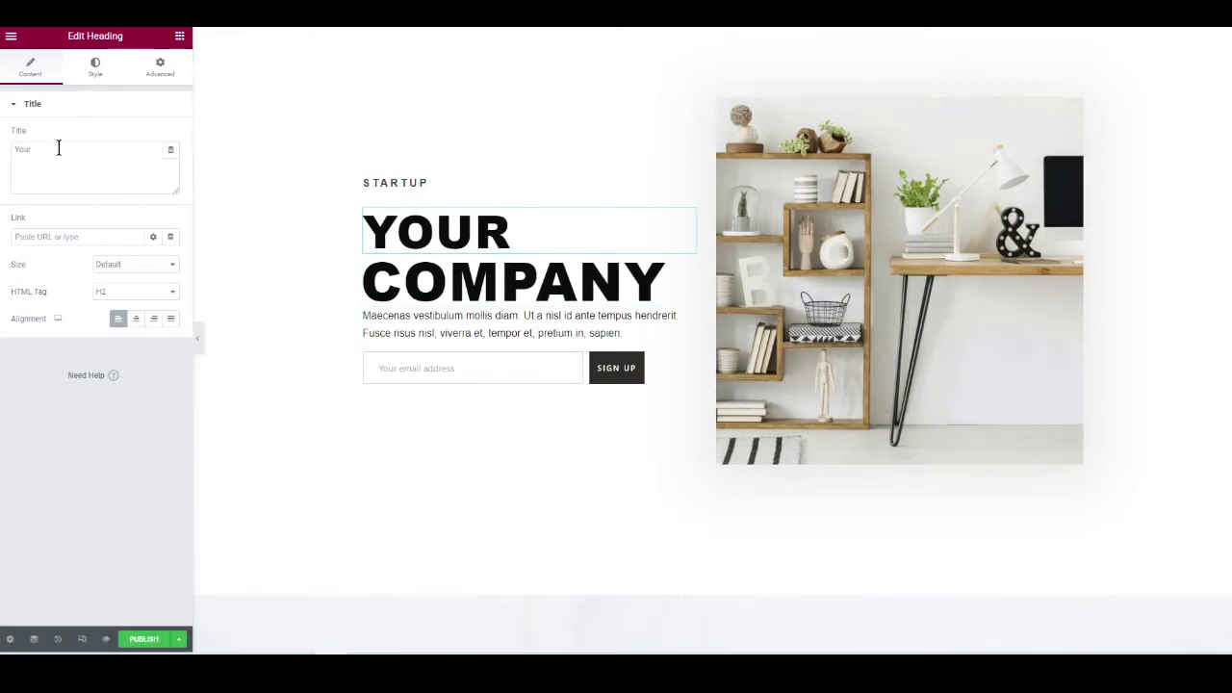
click(839, 253)
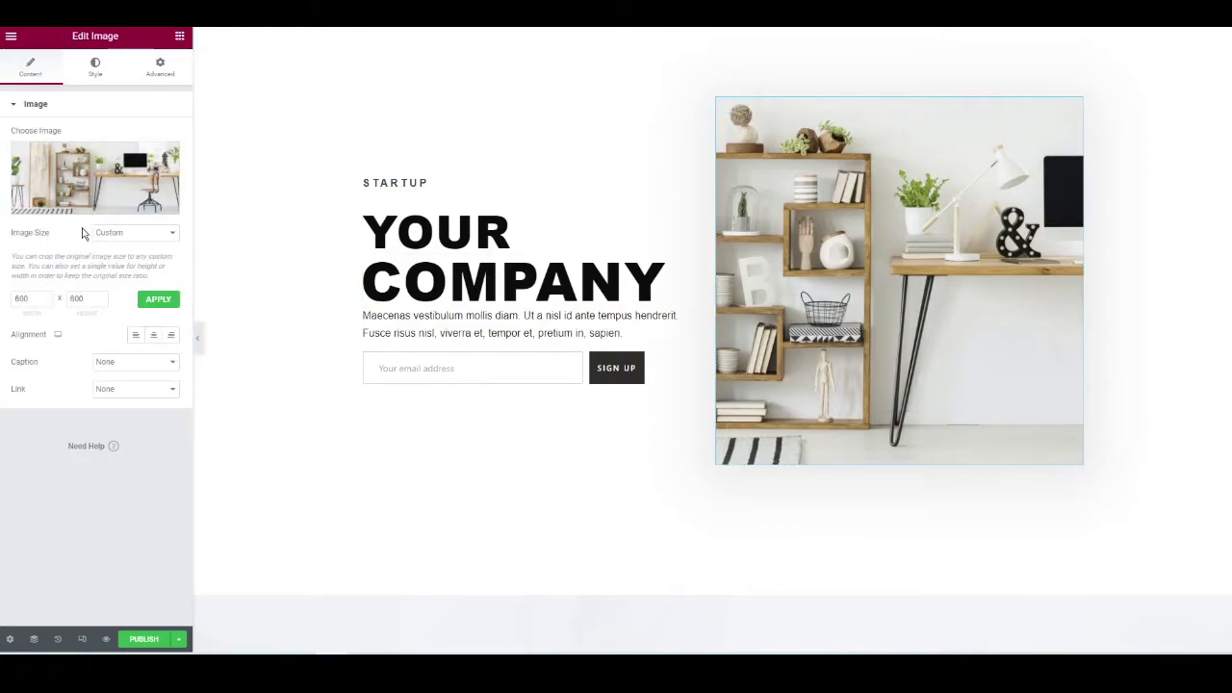
click(491, 228)
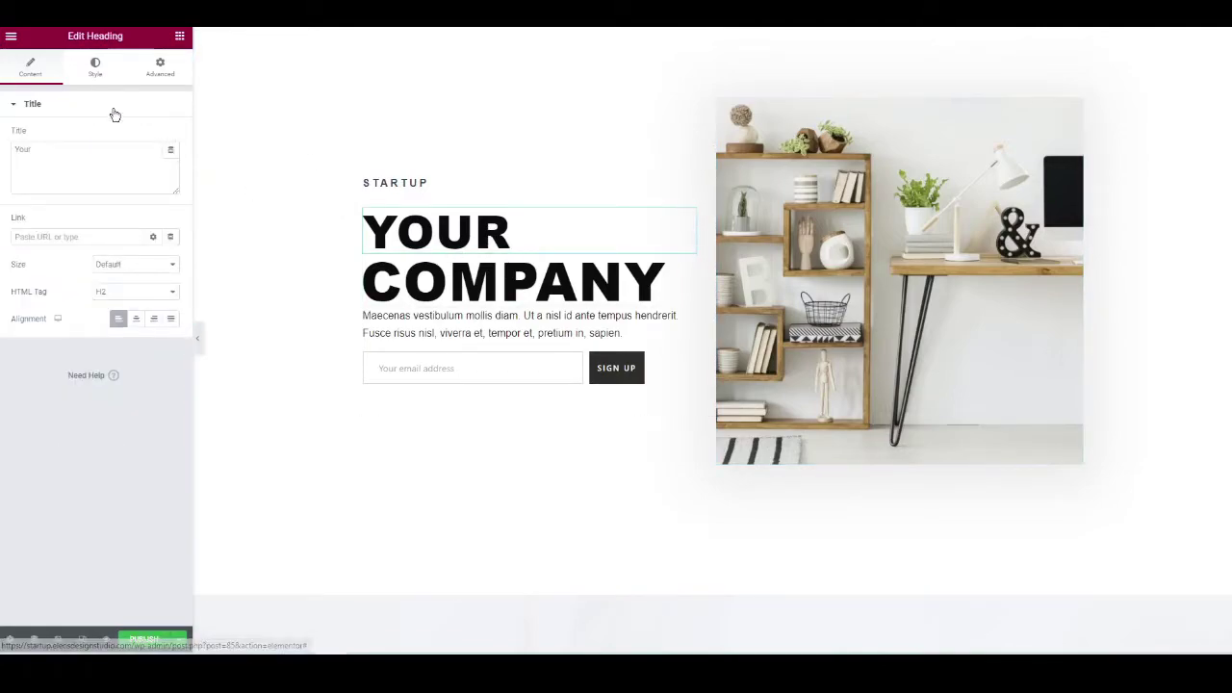
click(96, 73)
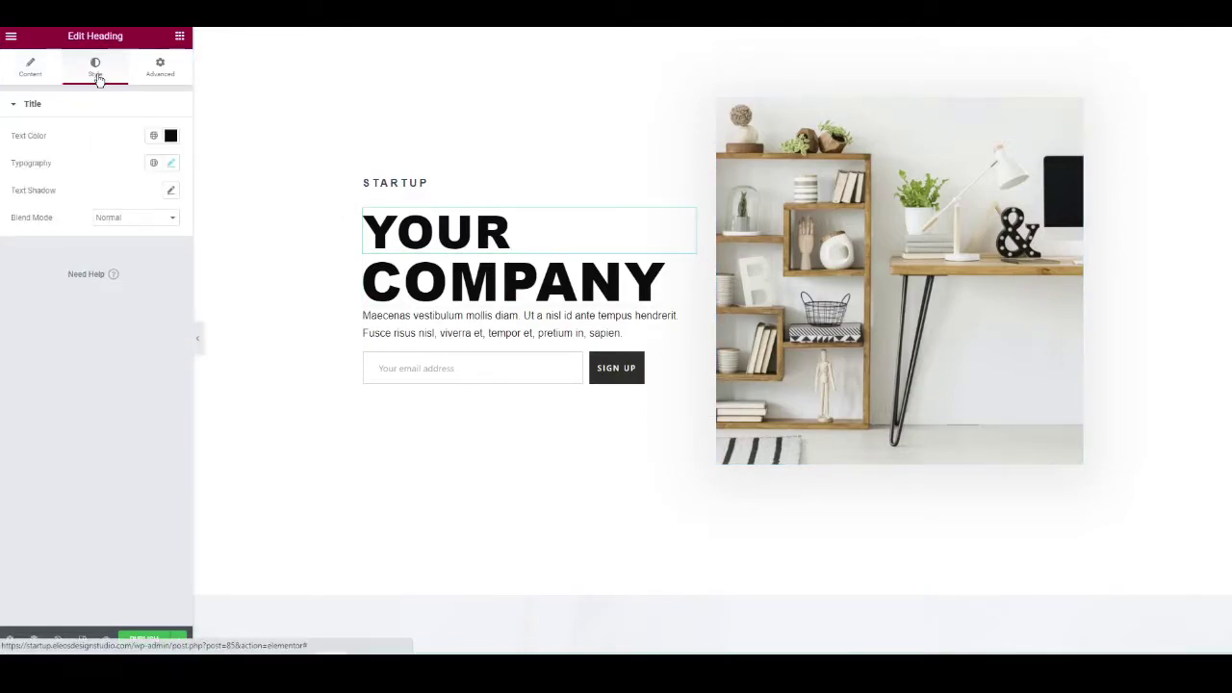
click(171, 166)
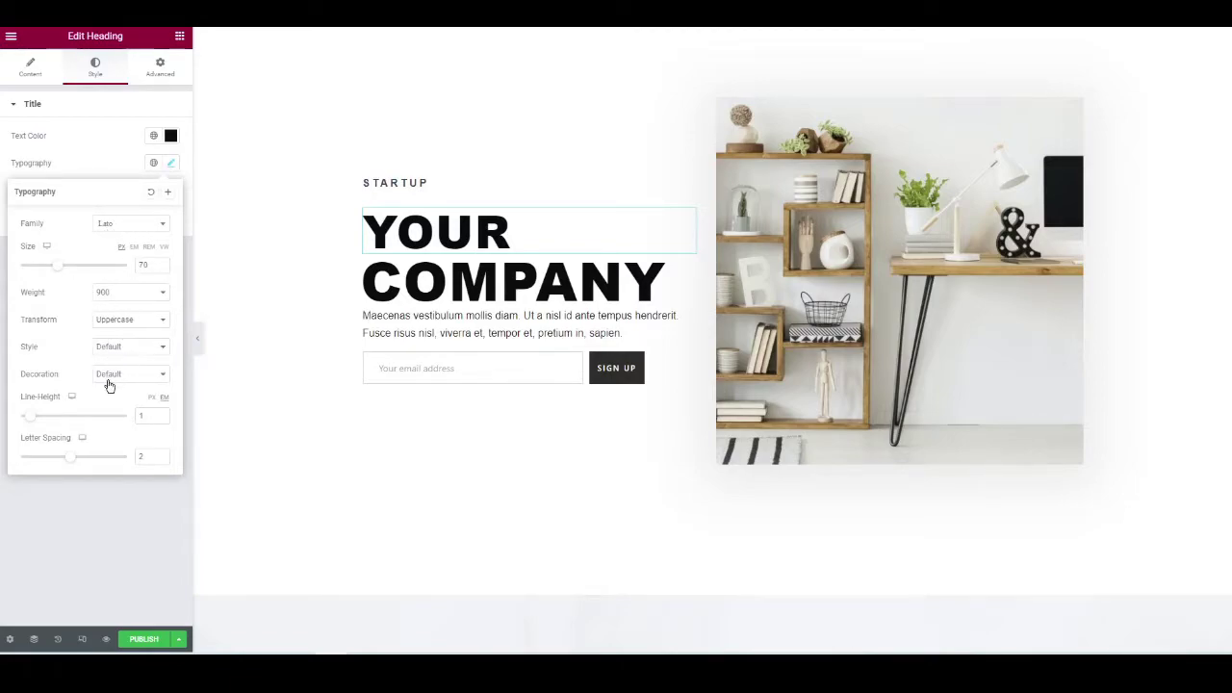
click(133, 156)
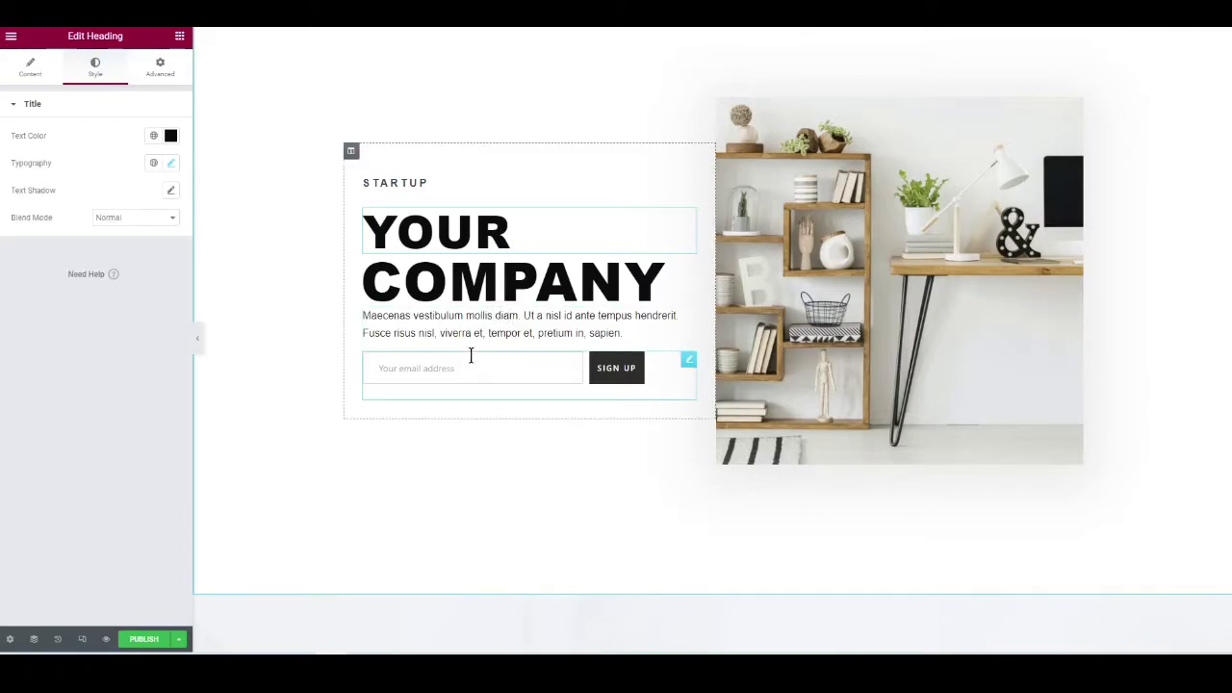
click(527, 378)
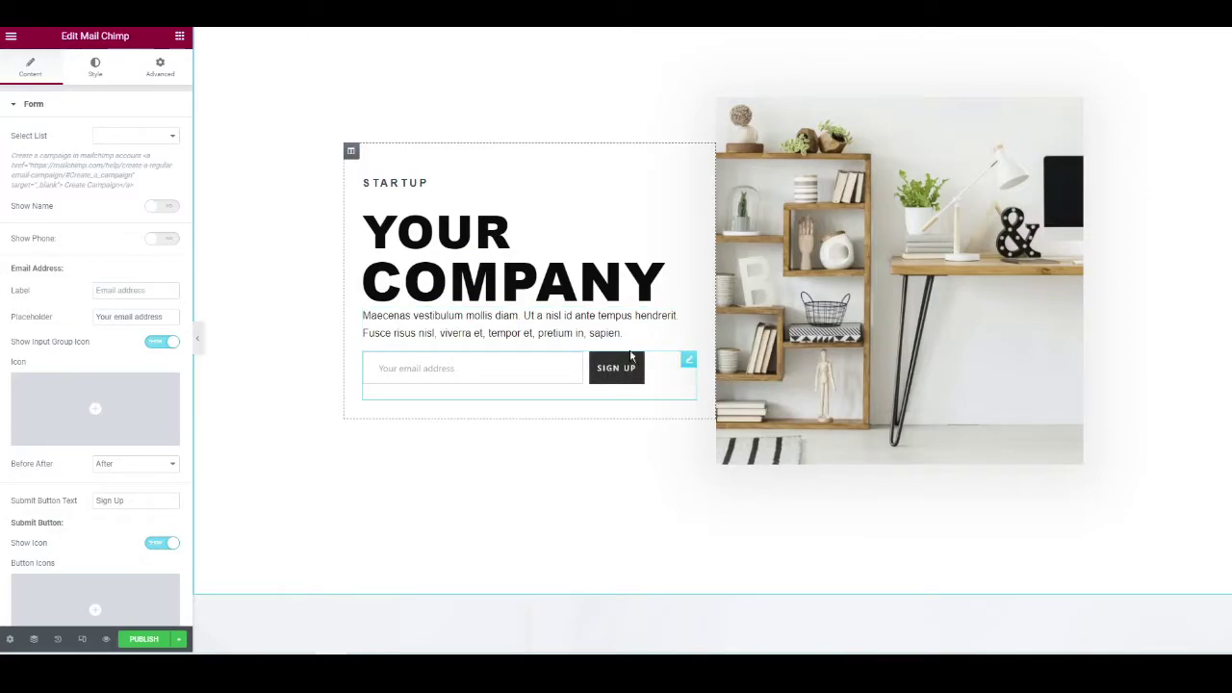
click(95, 69)
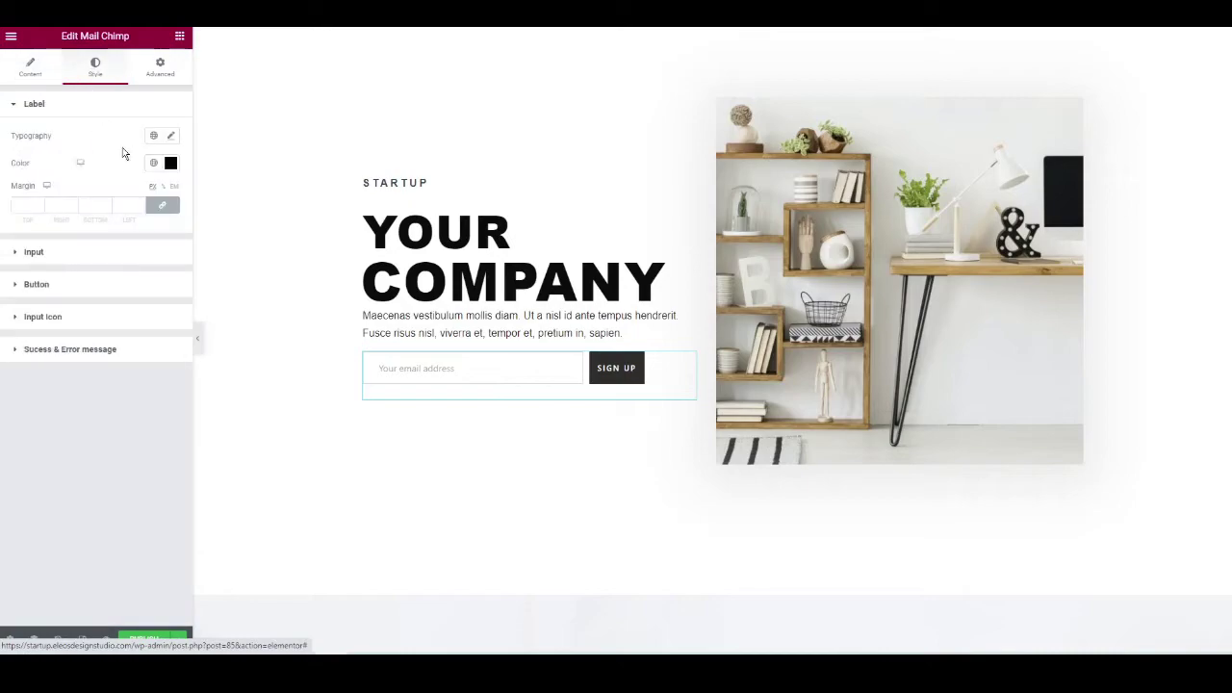
Review the remaining Home page sections from About Us through Our Vision, Why Choose Us, subscribe and contact to the footer.
scroll(734, 316, down, 3)
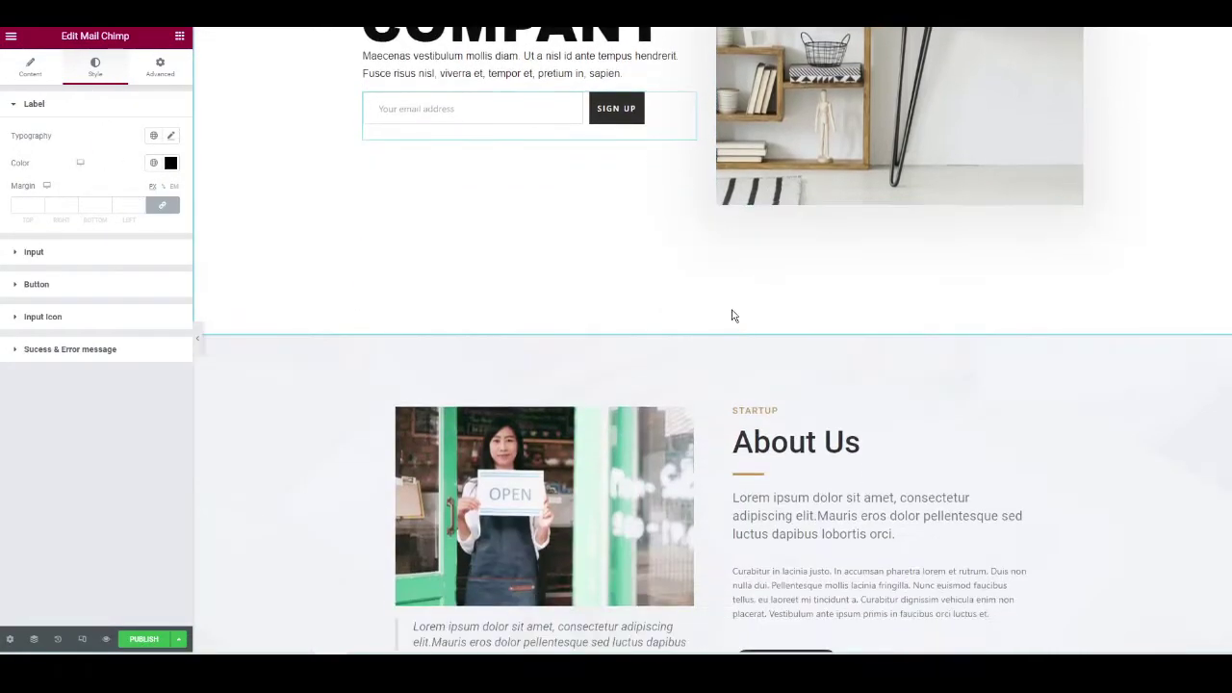
scroll(655, 299, down, 3)
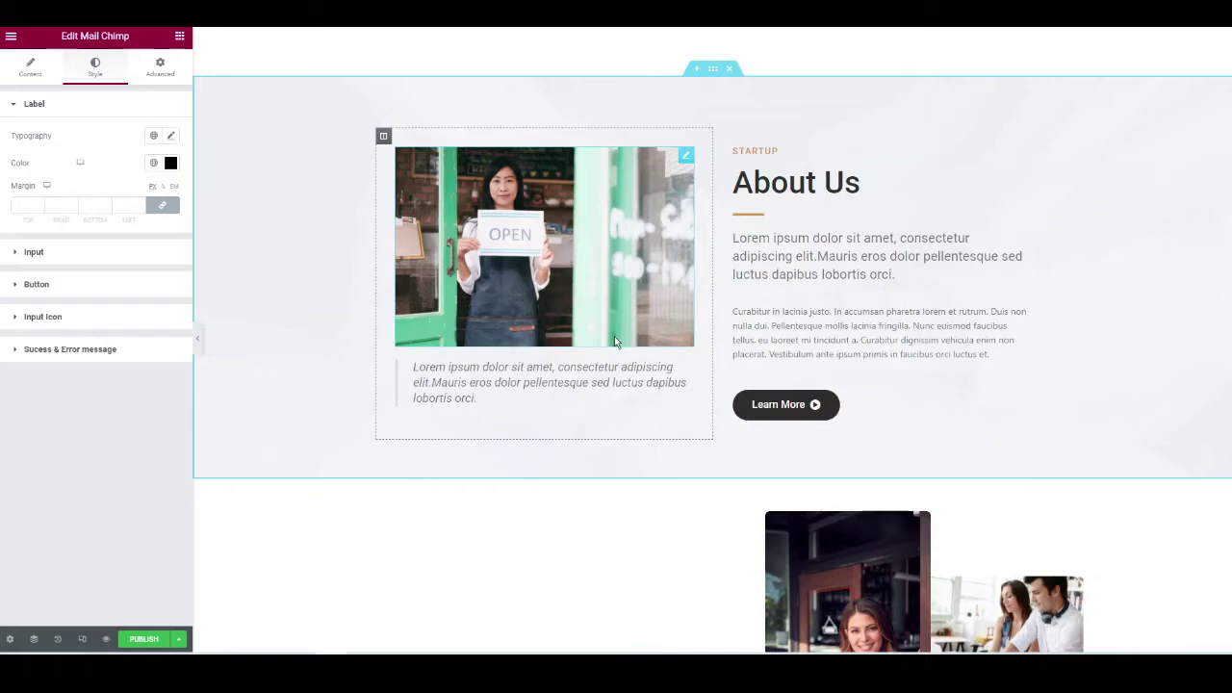
scroll(509, 270, down, 2)
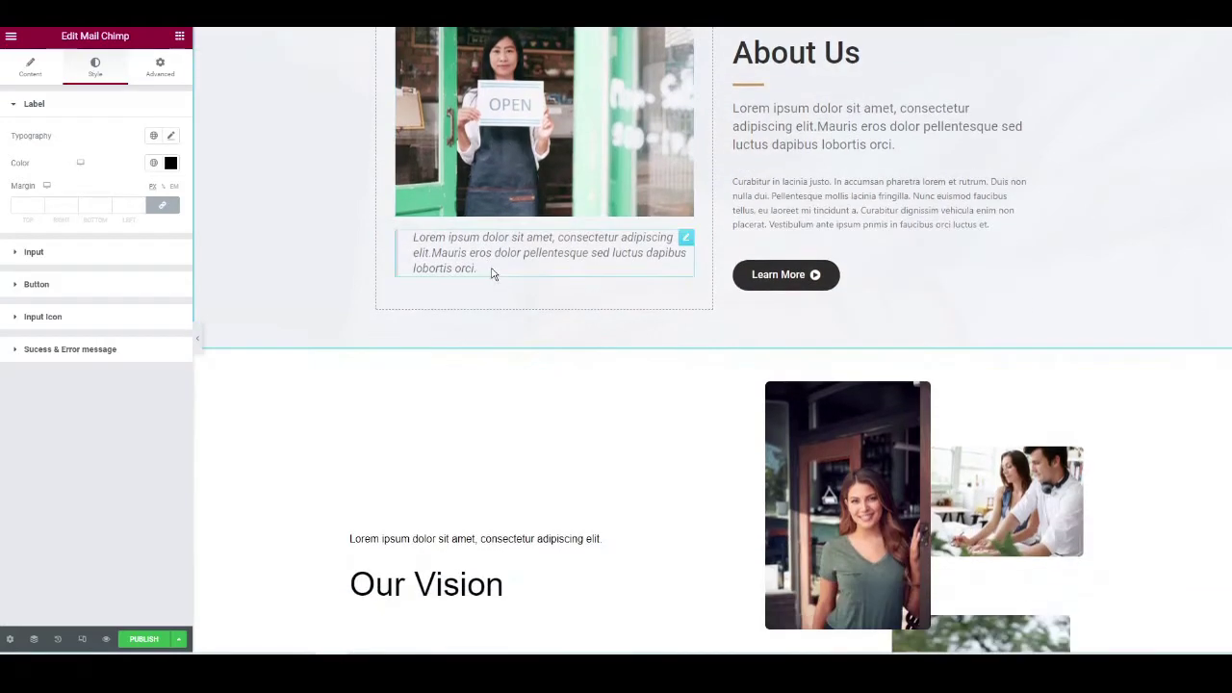
scroll(491, 275, down, 3)
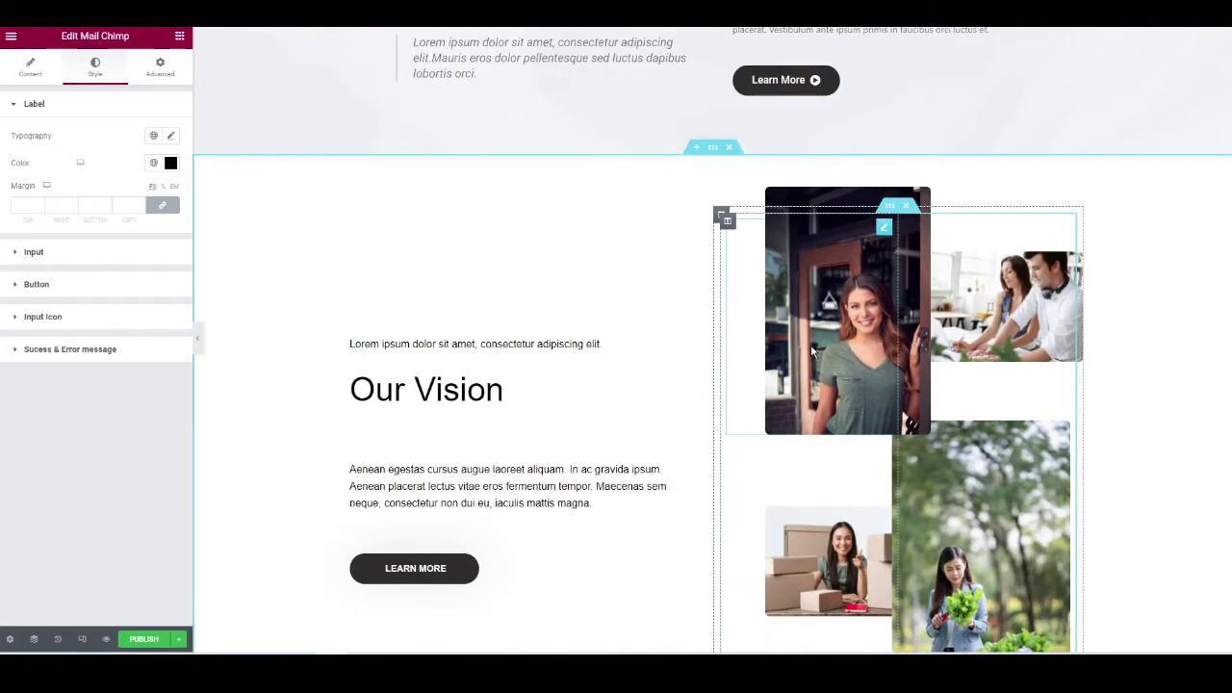
scroll(808, 353, down, 1)
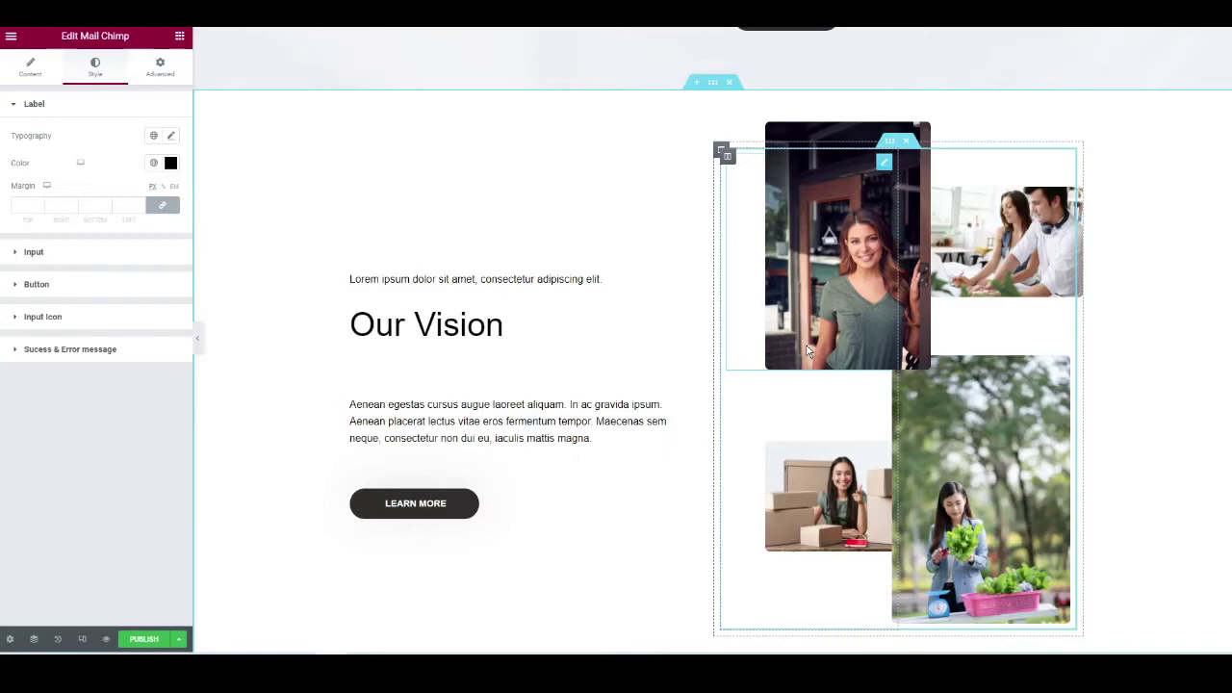
scroll(823, 355, down, 1)
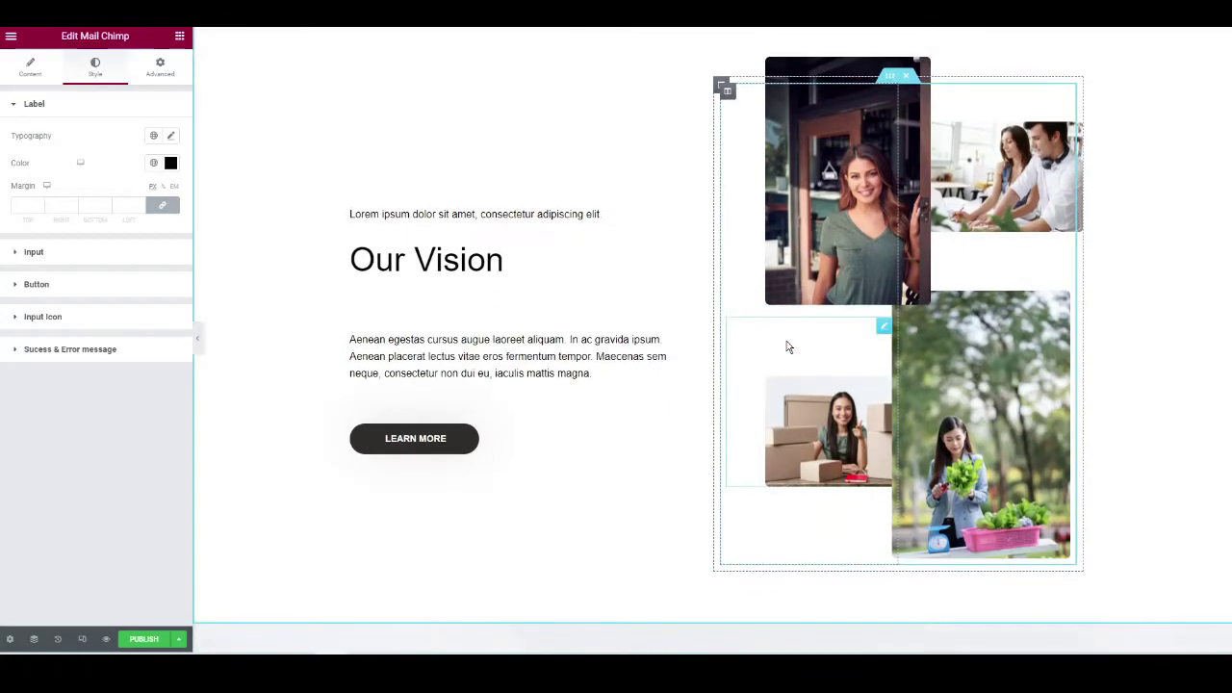
scroll(690, 330, down, 8)
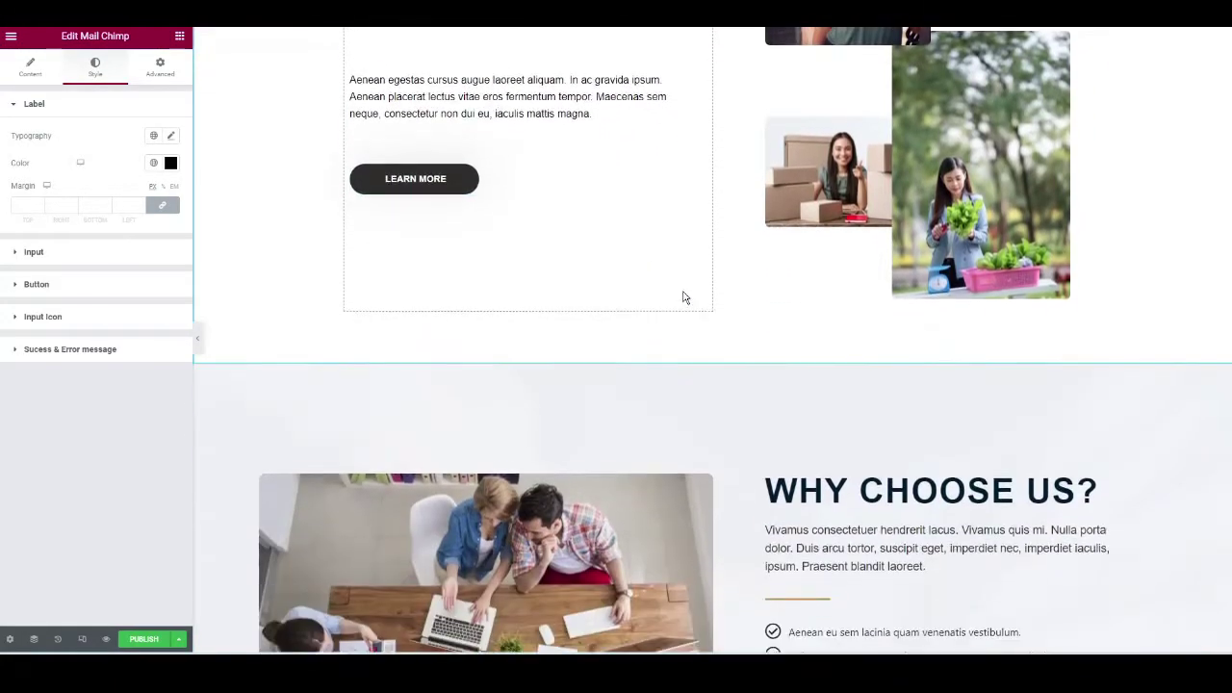
scroll(599, 287, down, 2)
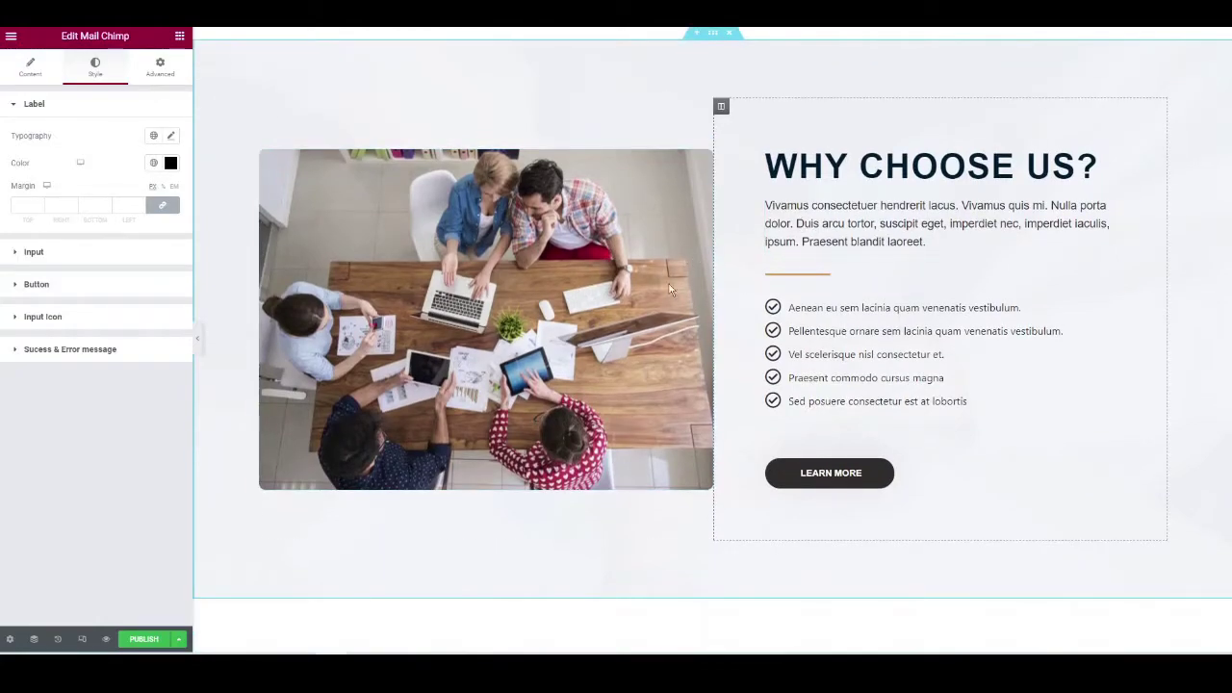
scroll(639, 280, down, 1)
scroll(639, 279, down, 10)
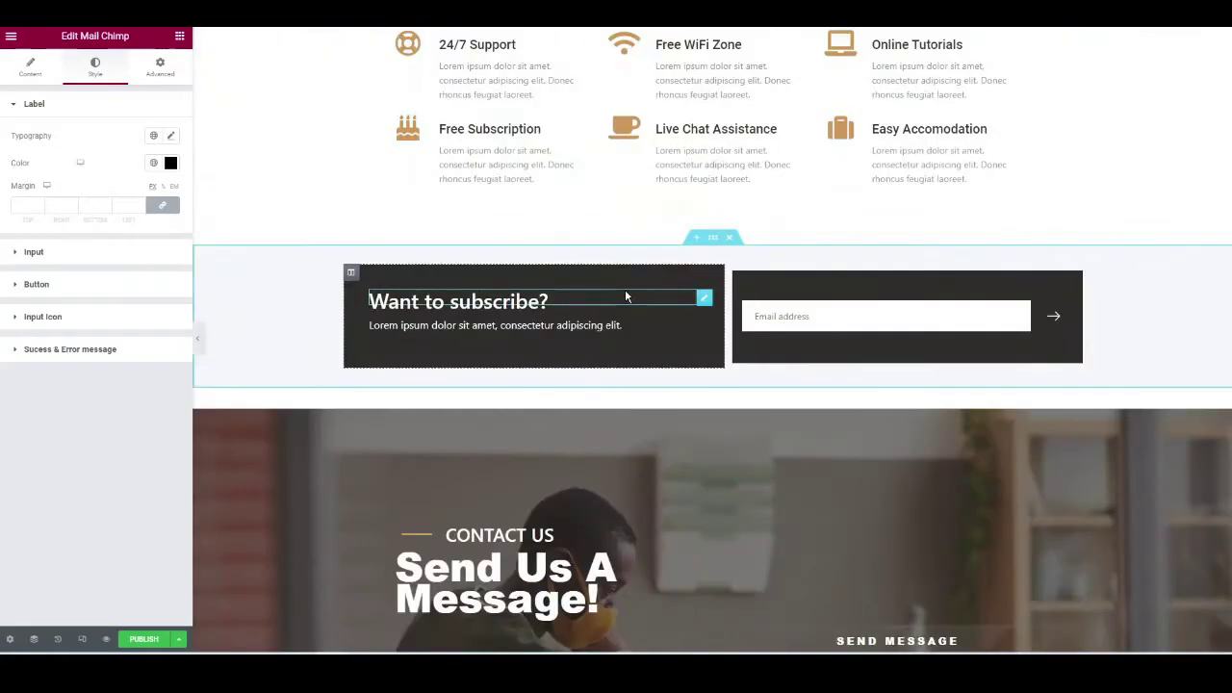
scroll(570, 275, down, 5)
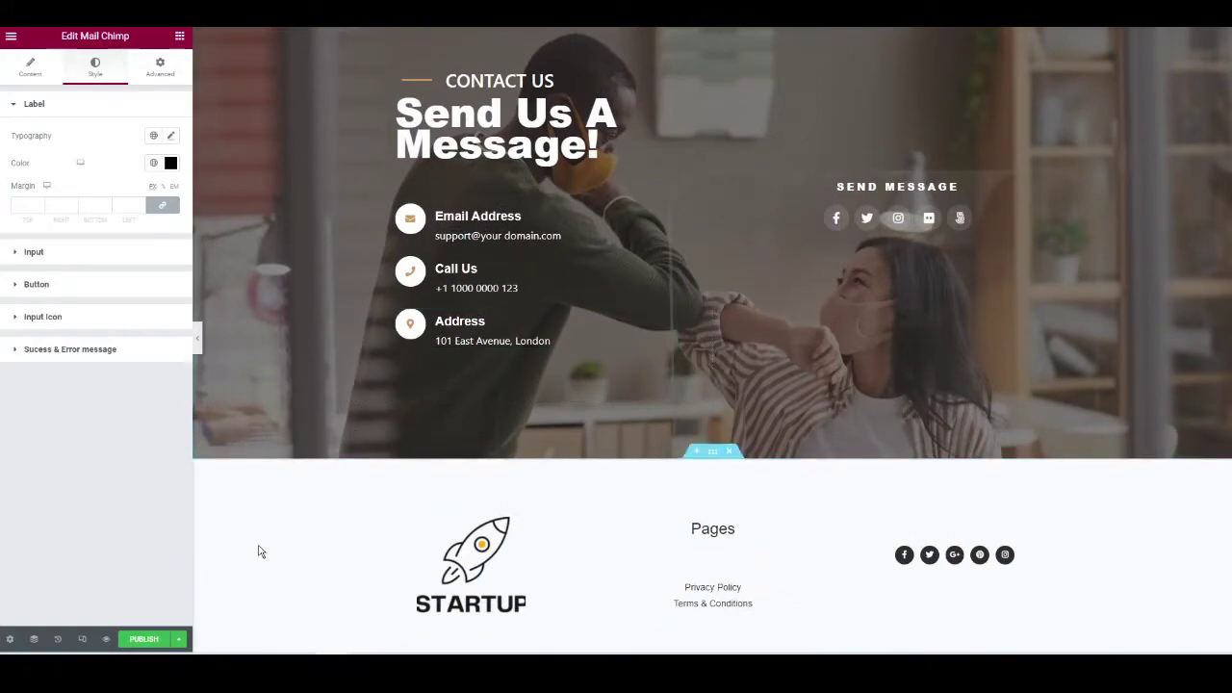
Publish the Home page and exit Elementor to the WordPress list of all pages.
click(144, 640)
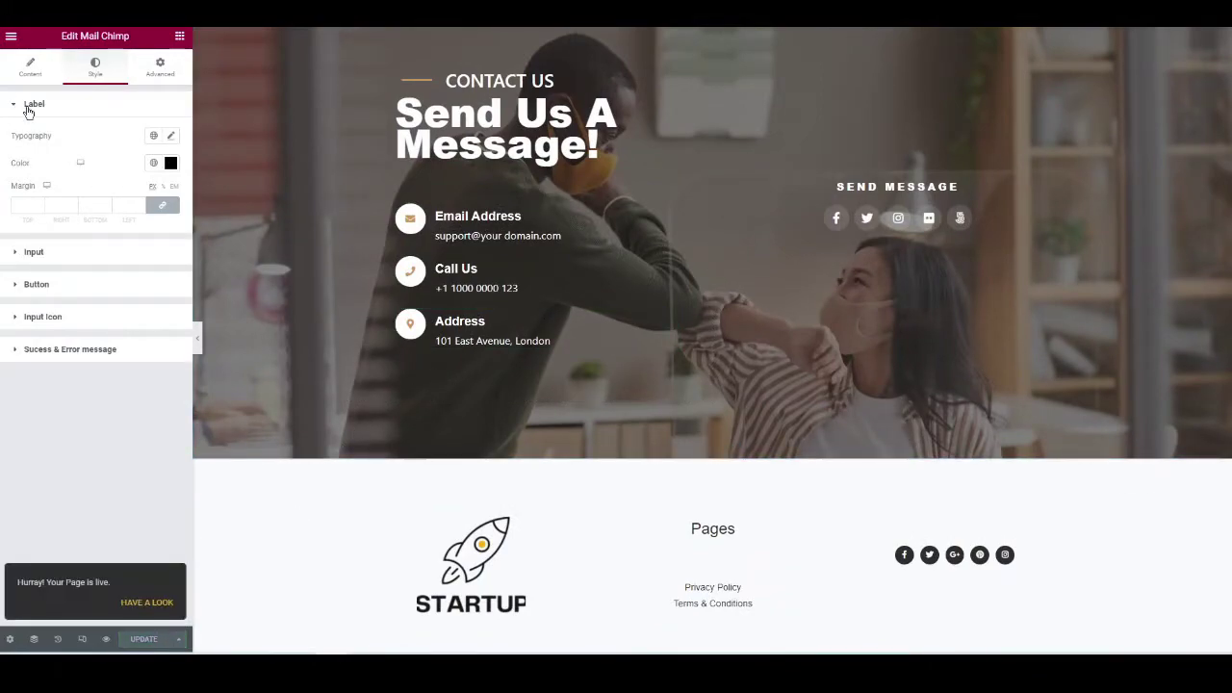
click(10, 35)
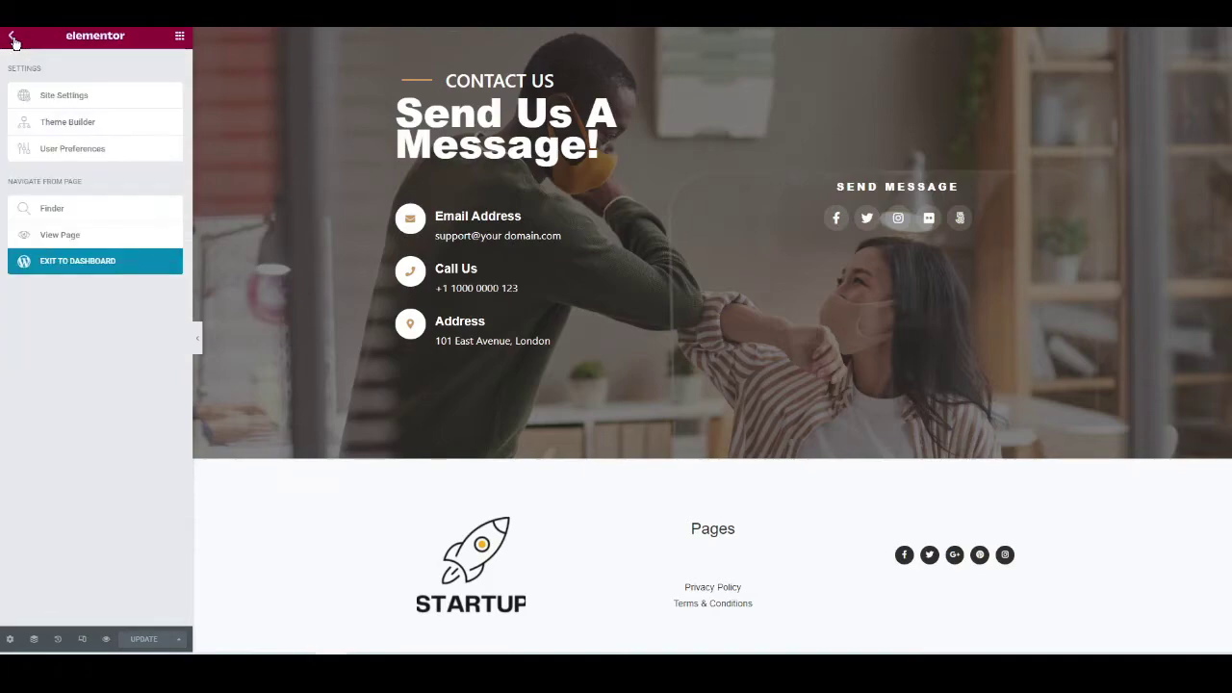
click(83, 265)
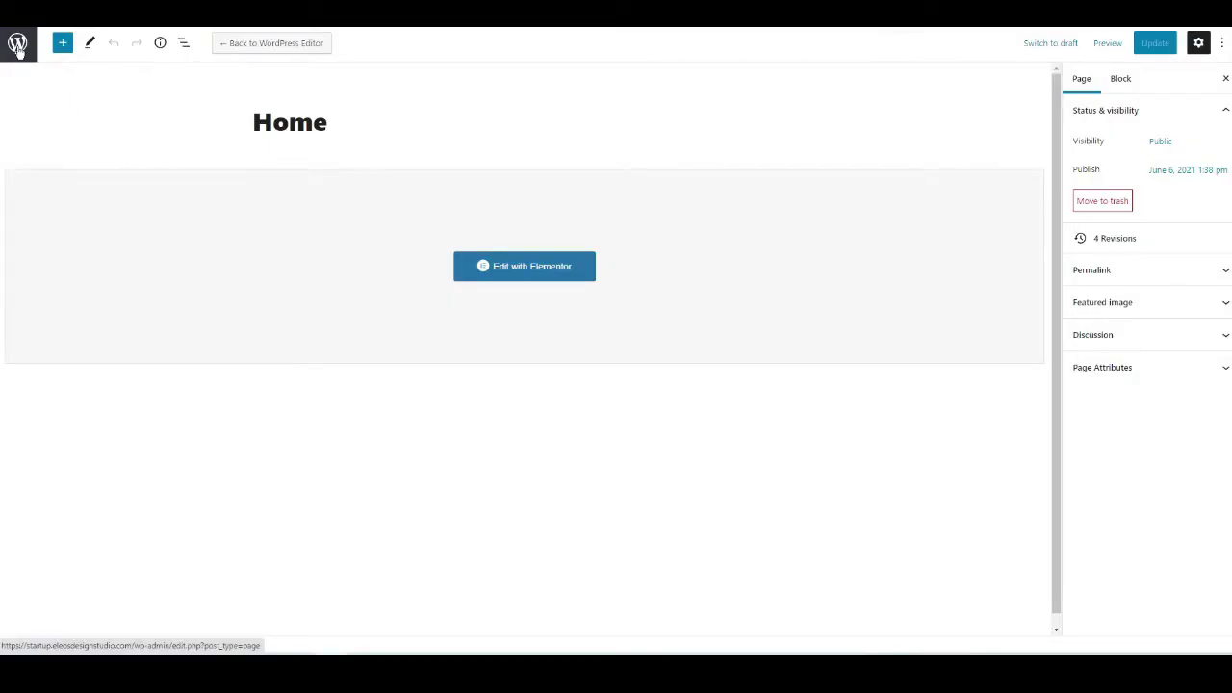
click(18, 46)
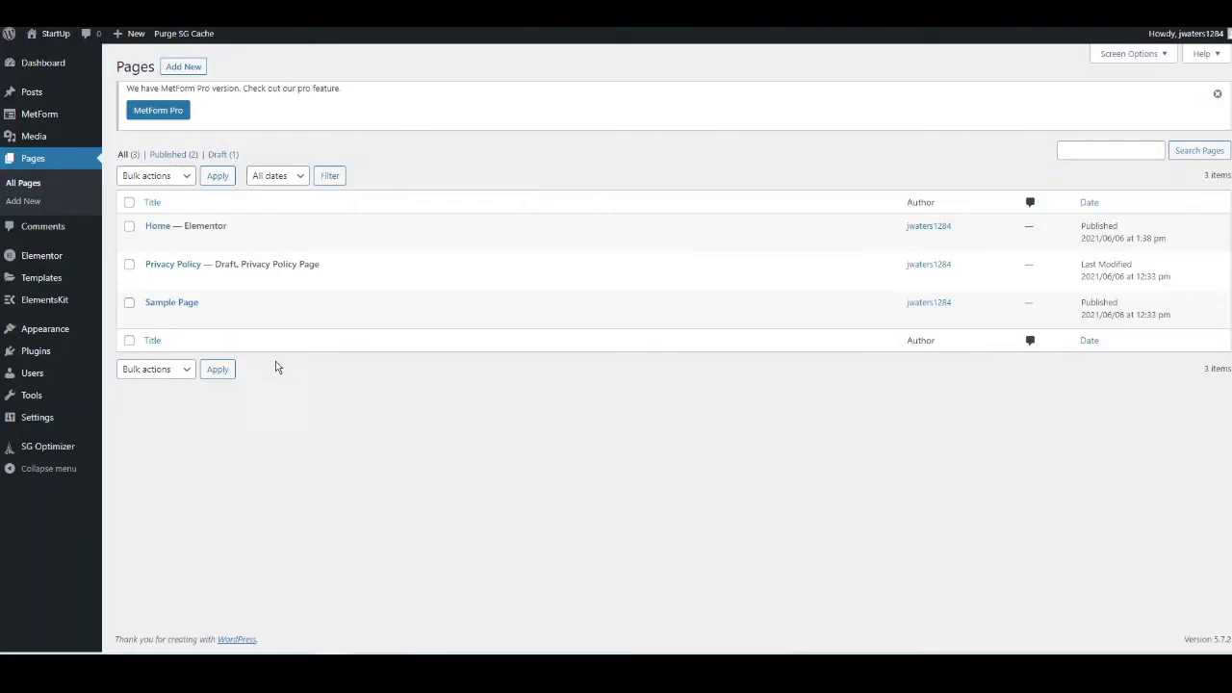
Move the default Sample Page and the Privacy Policy draft to the trash.
mouse_move(199, 325)
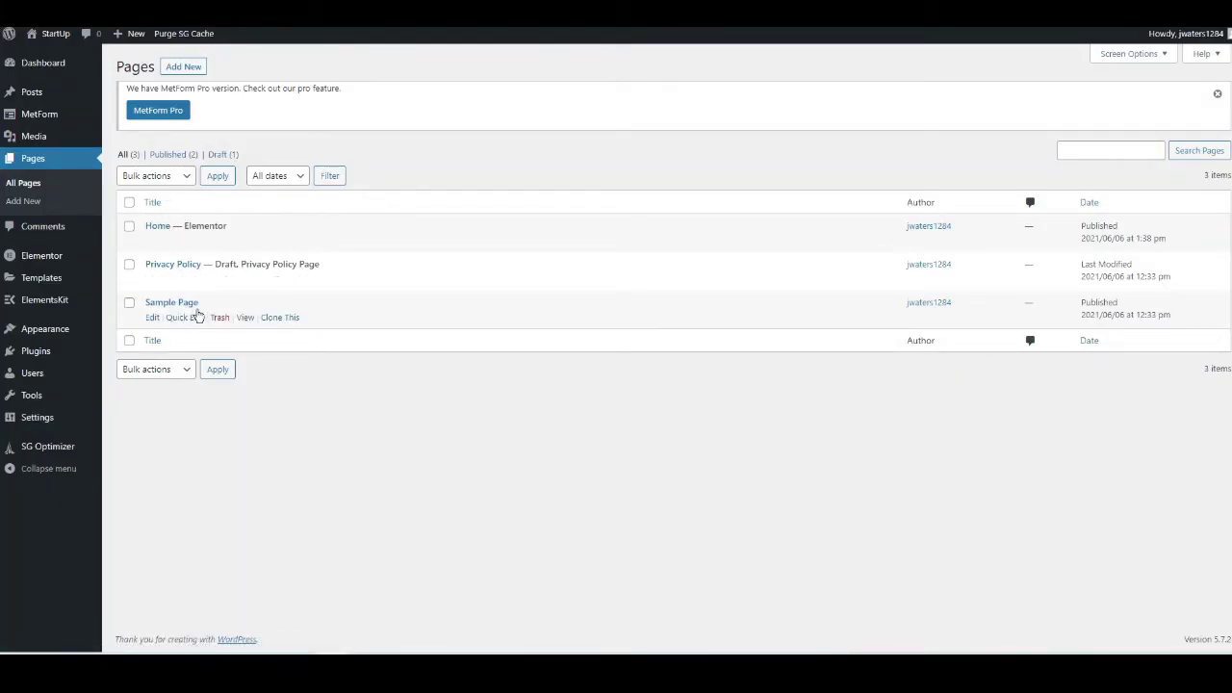
click(222, 281)
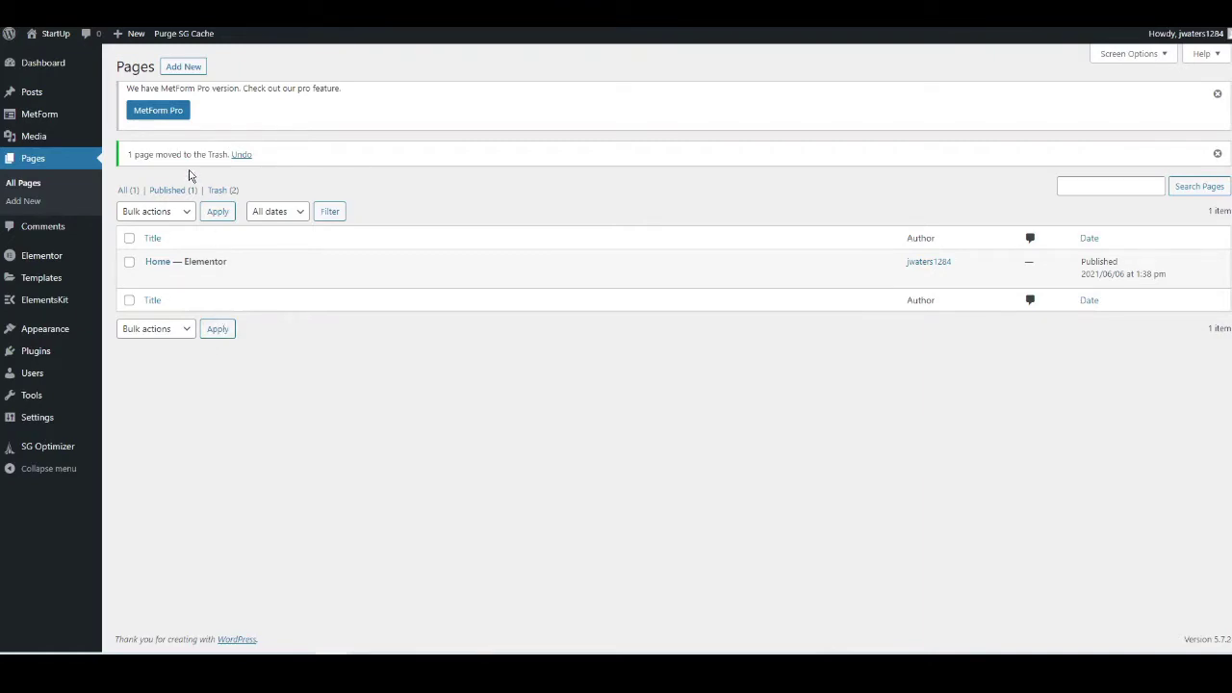
Add a new page titled "About" and open it for editing with Elementor.
click(183, 67)
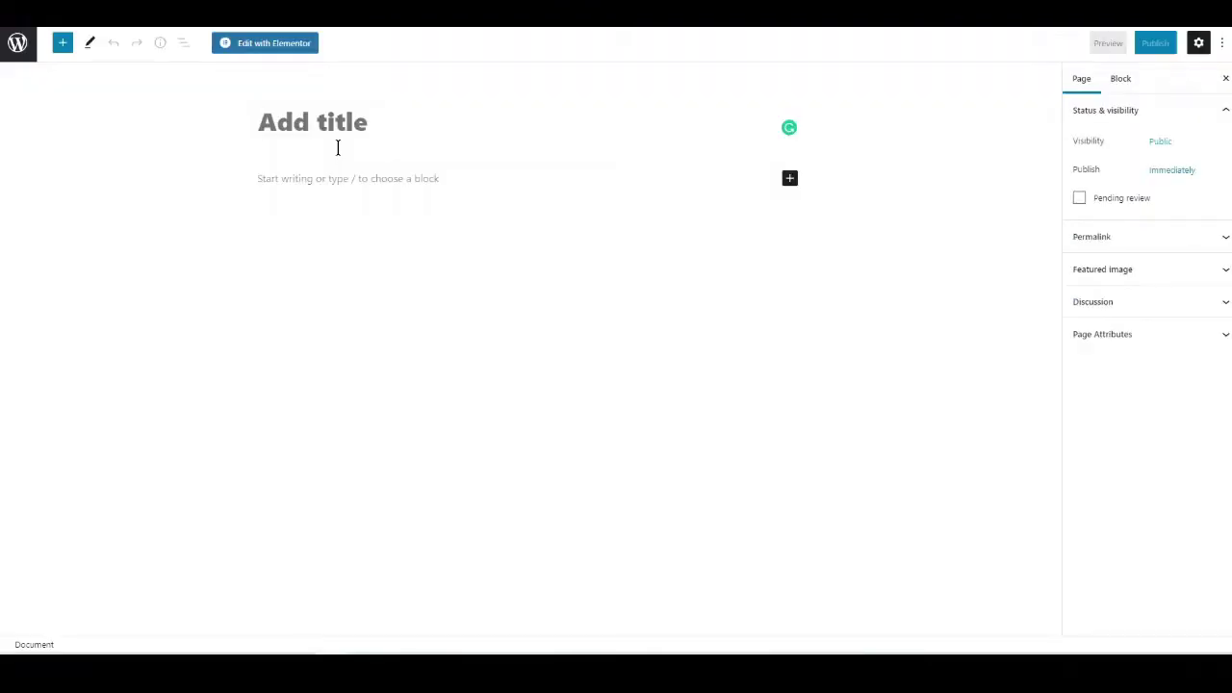
text(About)
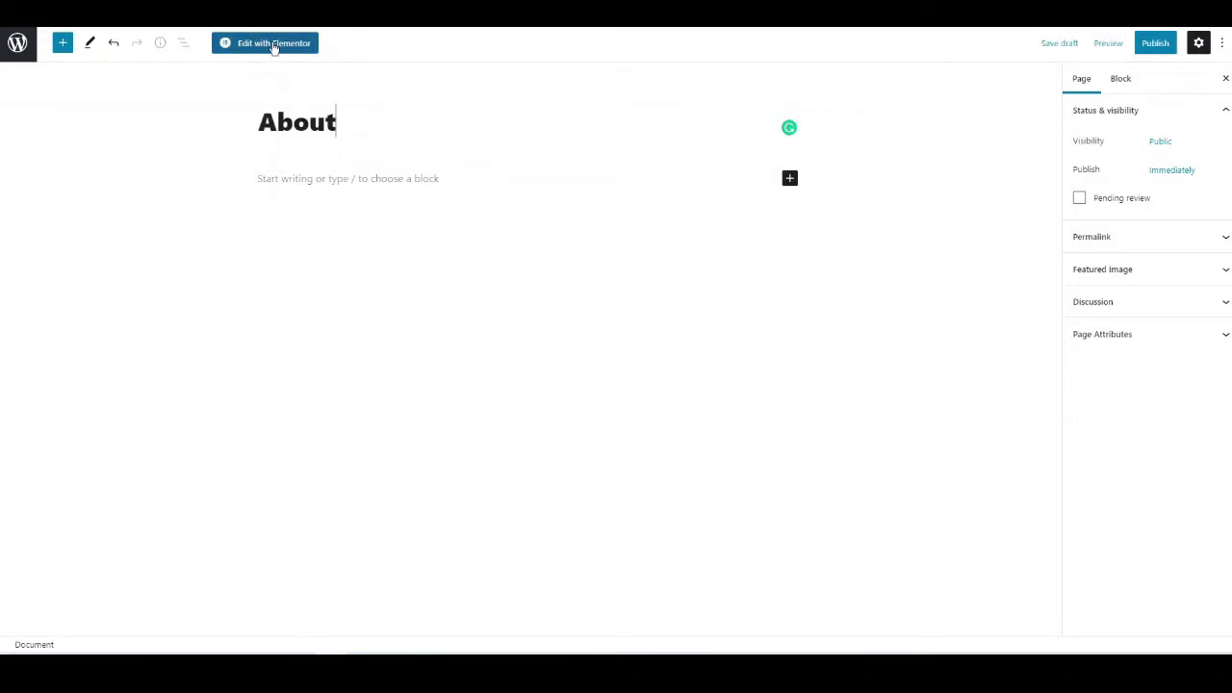
click(274, 44)
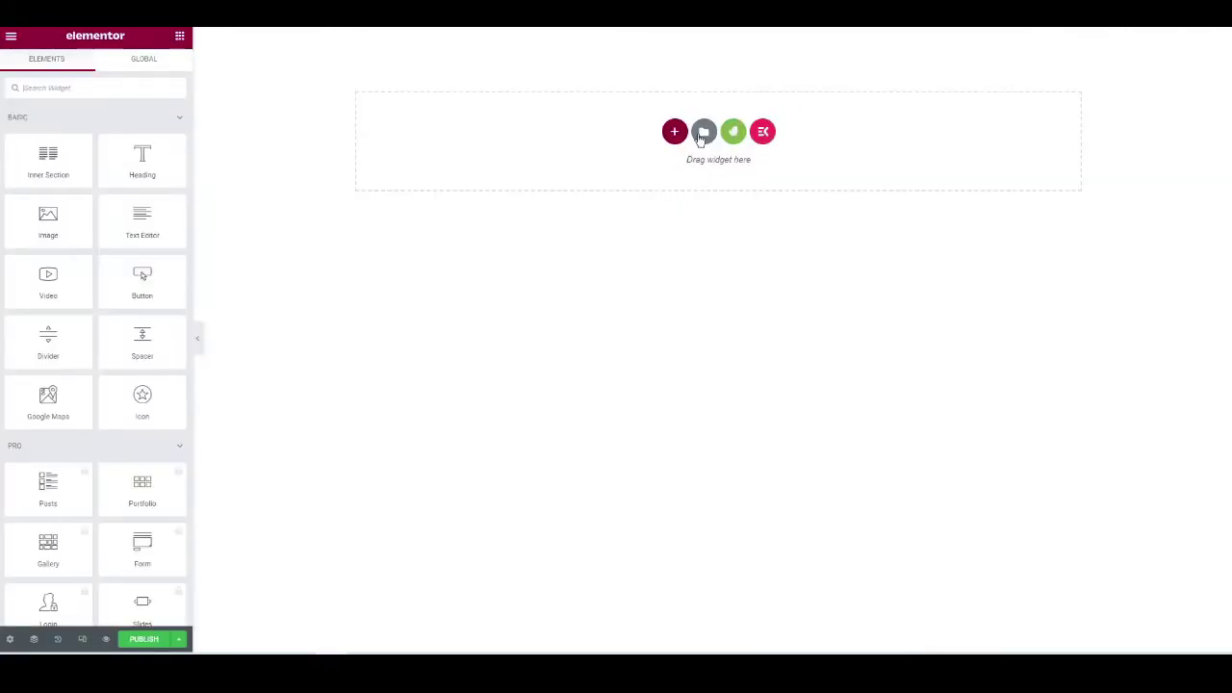
Insert the saved About Page template into the empty About page, importing its document settings.
click(702, 132)
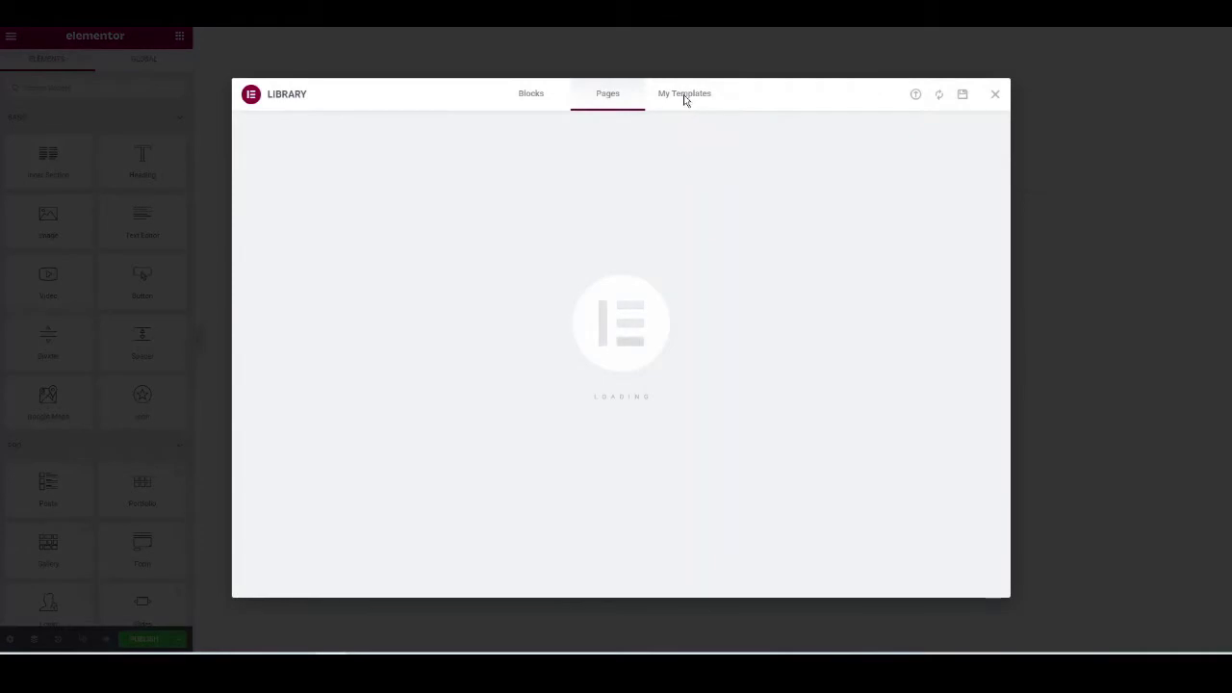
click(684, 94)
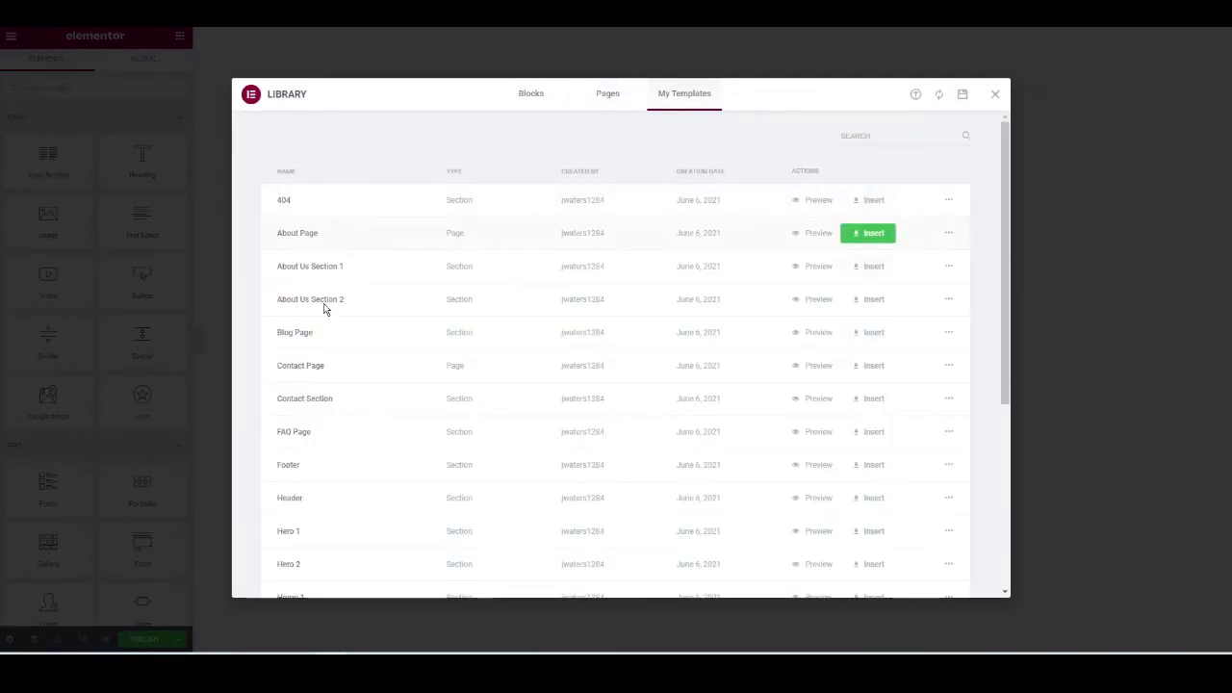
click(874, 241)
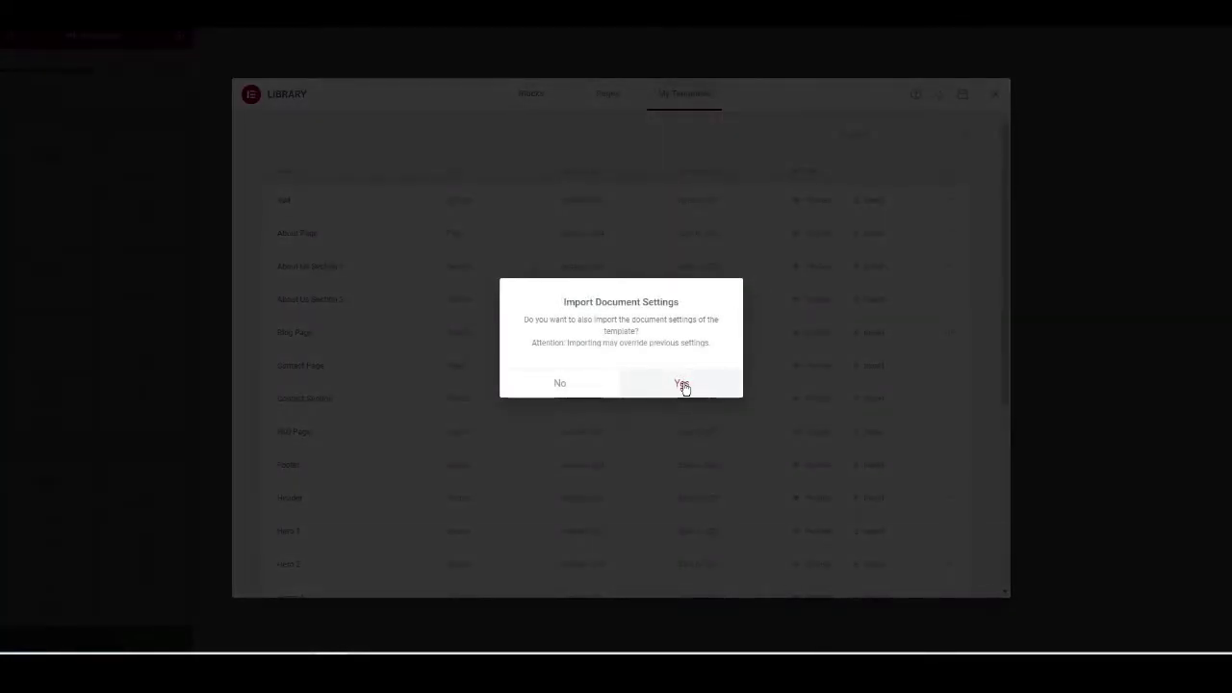
click(682, 385)
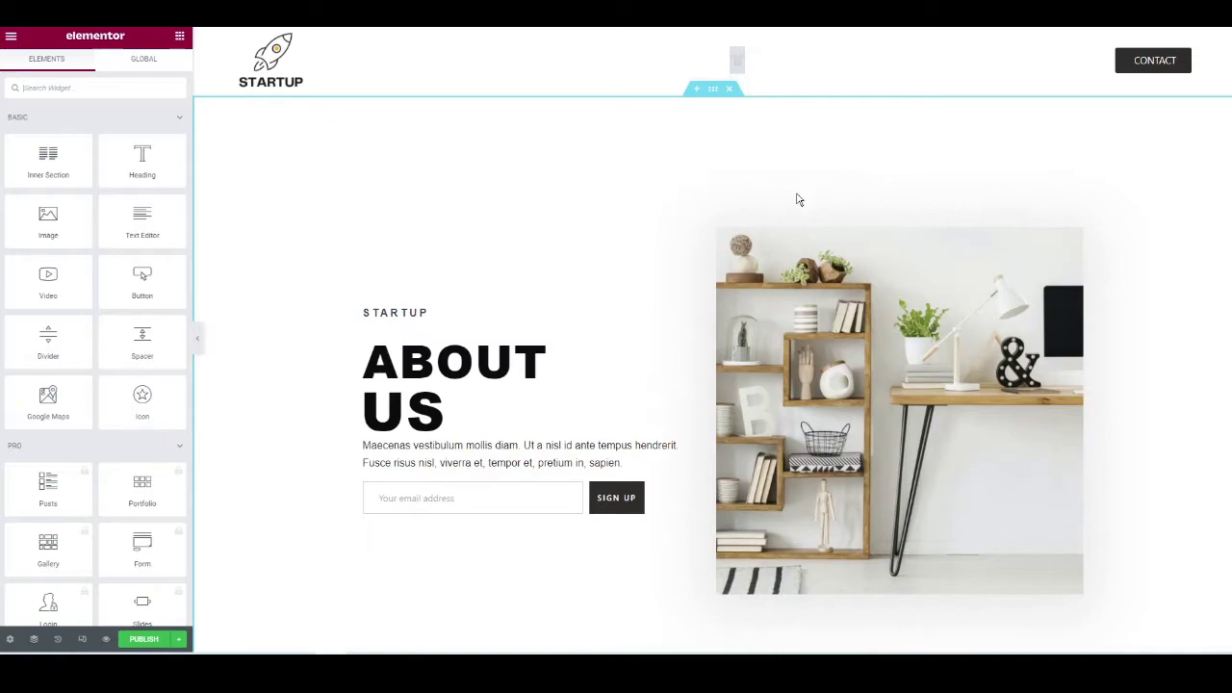
Examine the About page's sections from the About Us hero through What We Do and Our Team to the footer.
scroll(599, 207, down, 3)
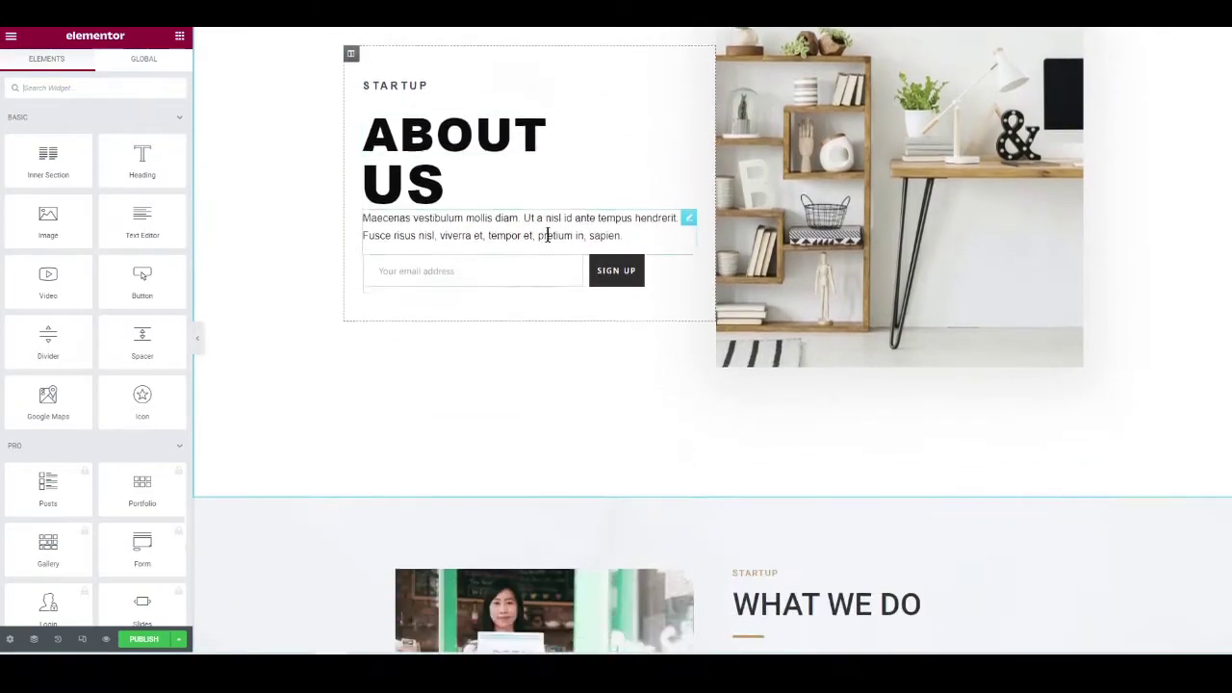
scroll(566, 246, up, 2)
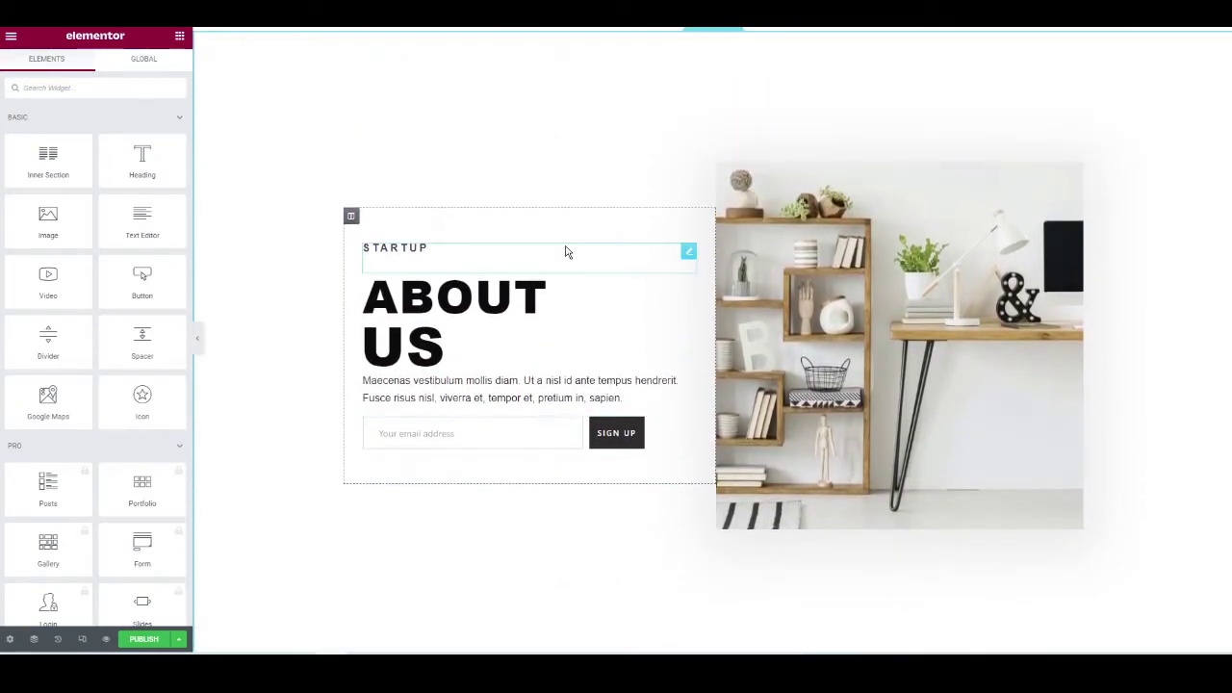
scroll(542, 260, down, 1)
click(543, 258)
scroll(554, 258, down, 4)
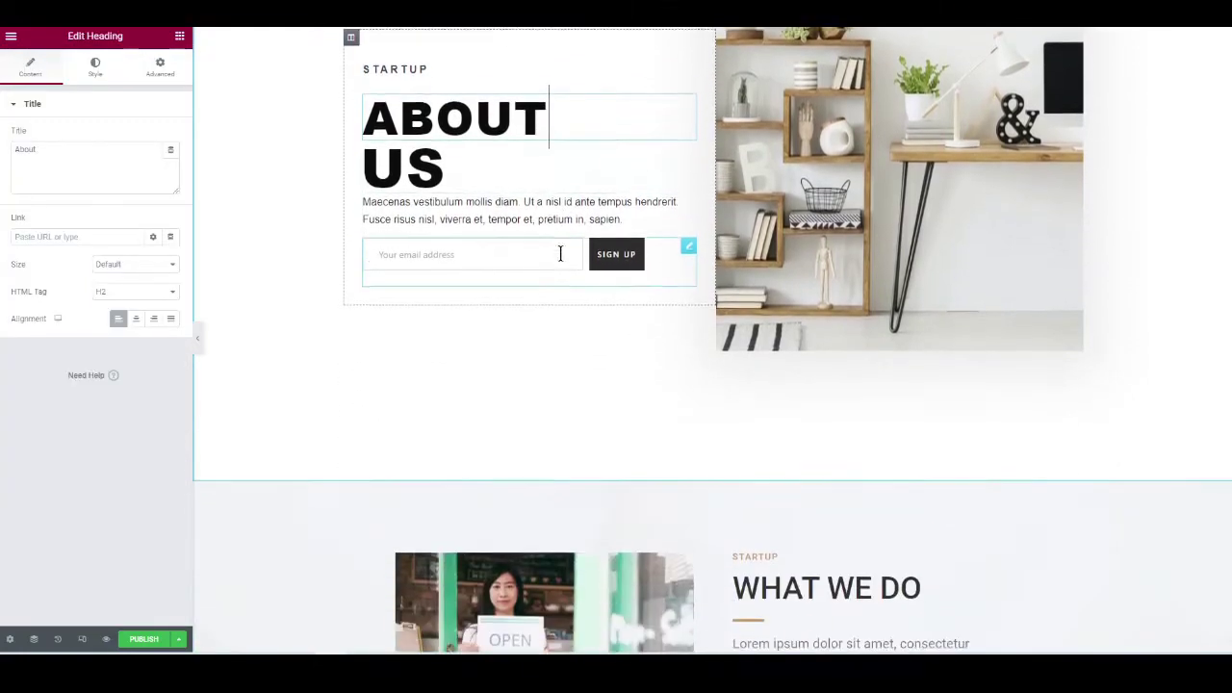
scroll(554, 258, down, 7)
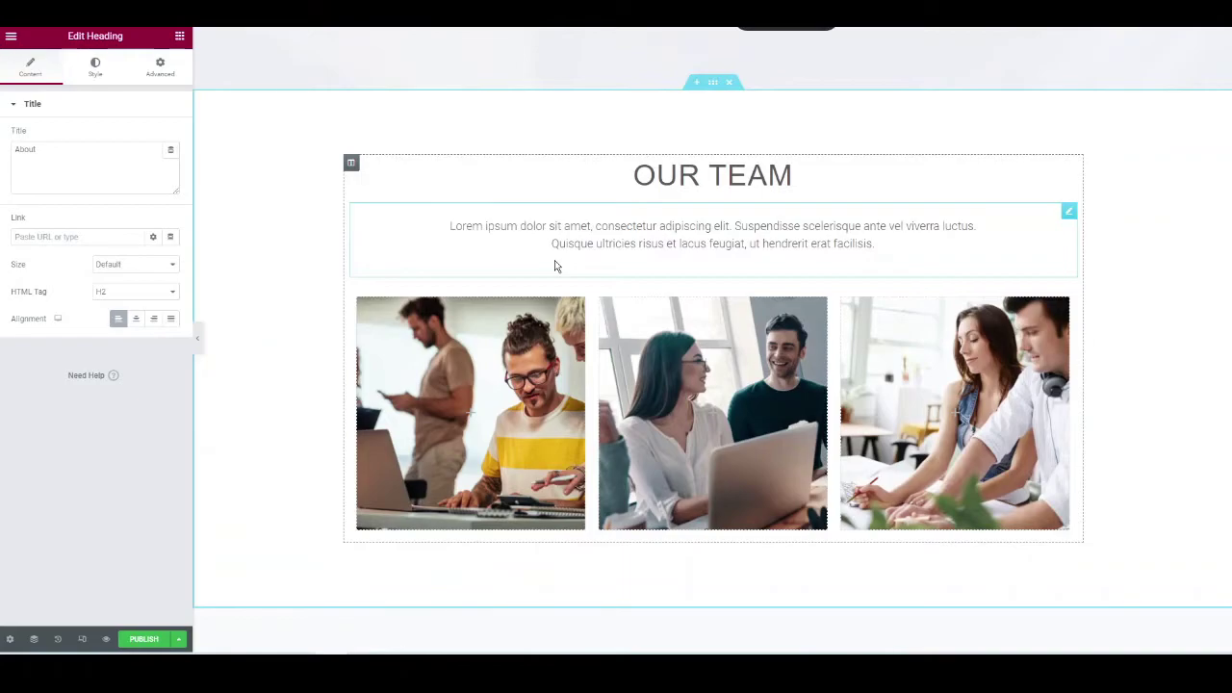
scroll(555, 266, up, 7)
scroll(554, 270, up, 1)
scroll(607, 286, down, 7)
scroll(440, 387, down, 5)
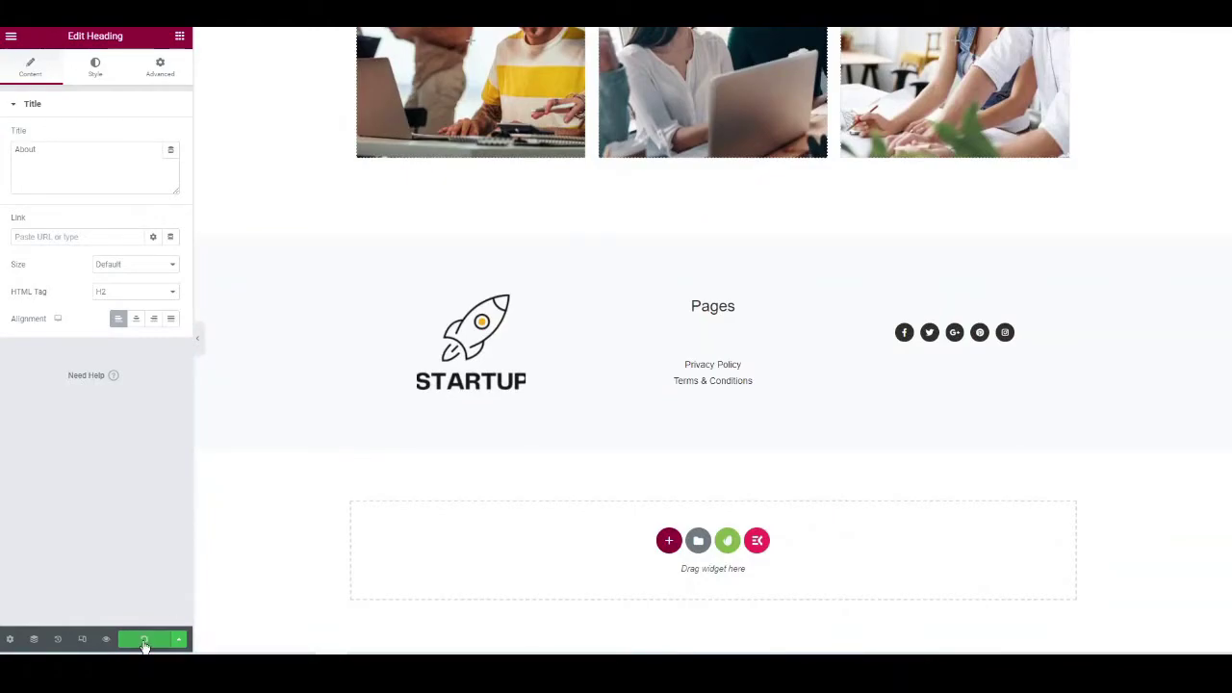
Publish the About page and exit Elementor to the WordPress list of all pages.
click(11, 38)
click(87, 264)
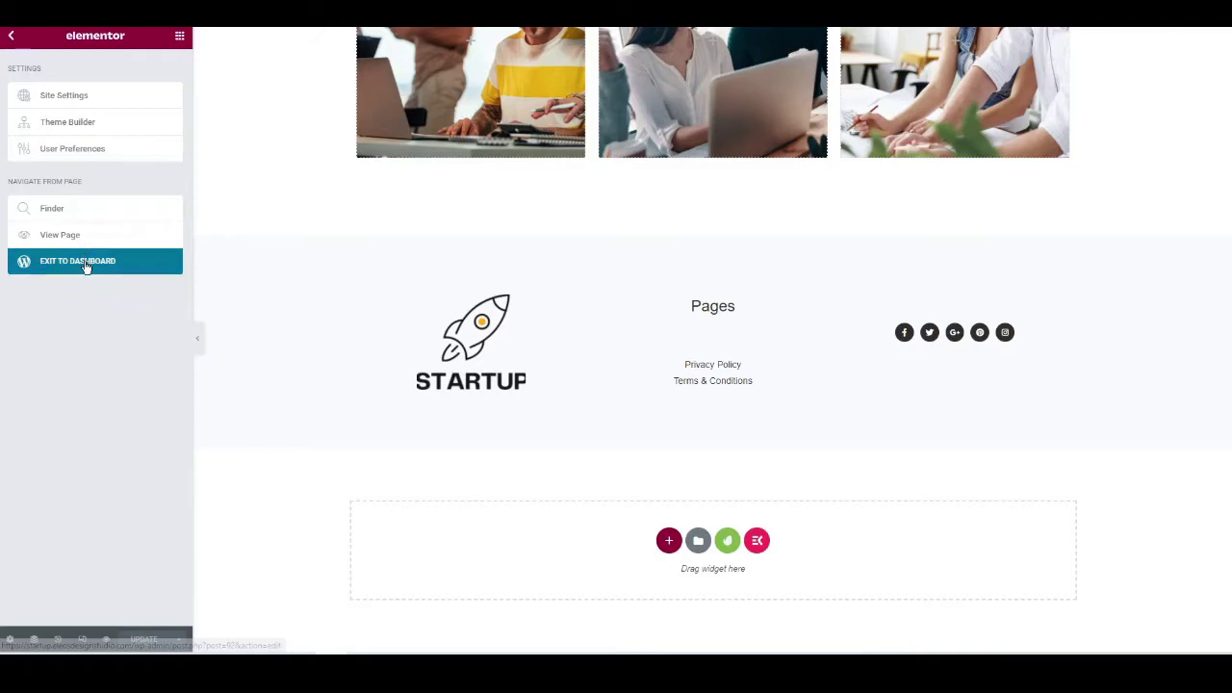
click(19, 48)
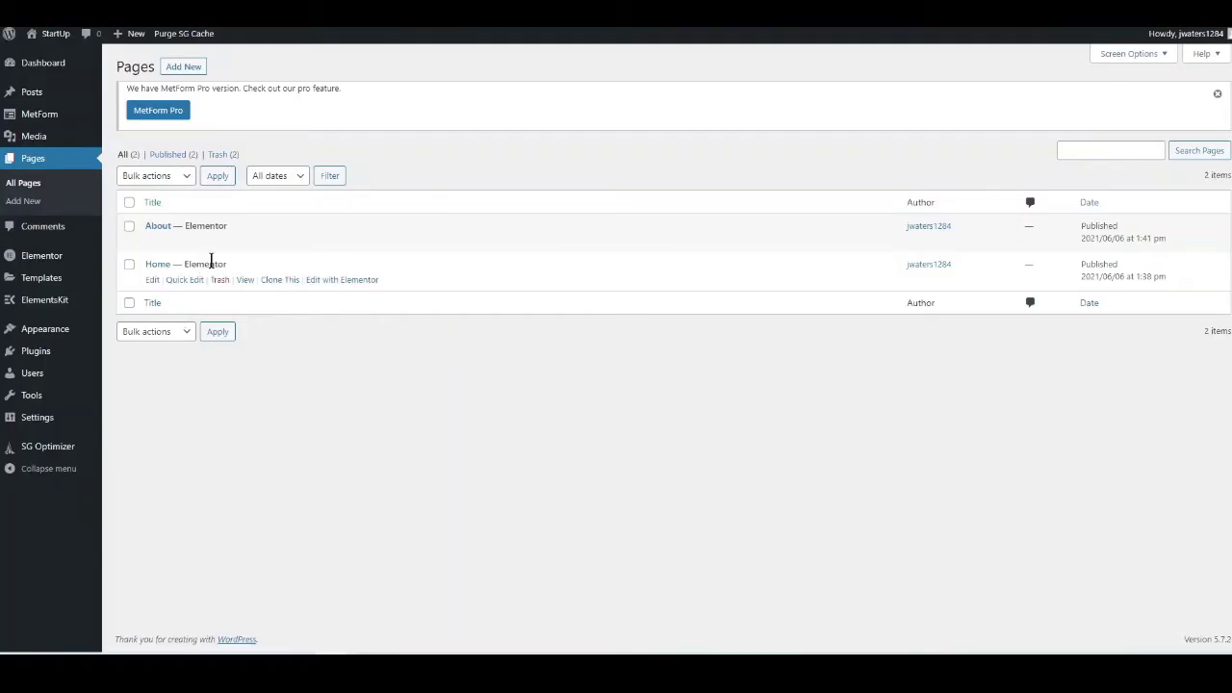
Create a new page titled "Services" in Elementor from the saved Services Page template, importing its document settings.
click(184, 68)
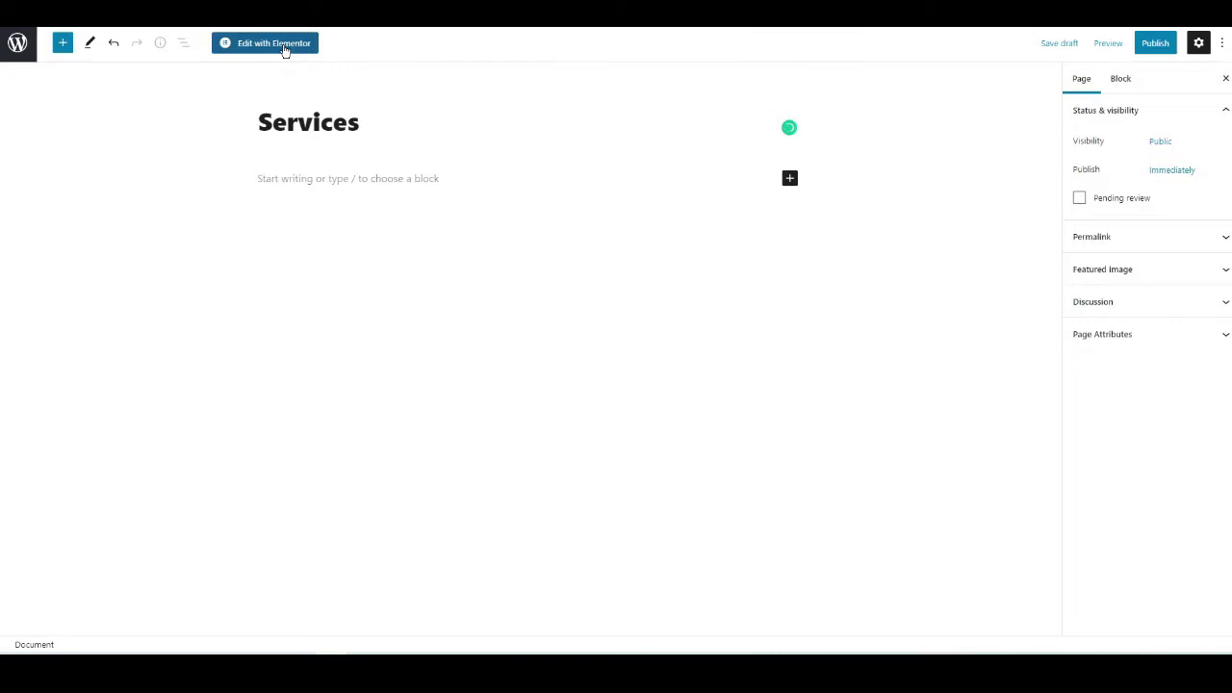
click(274, 43)
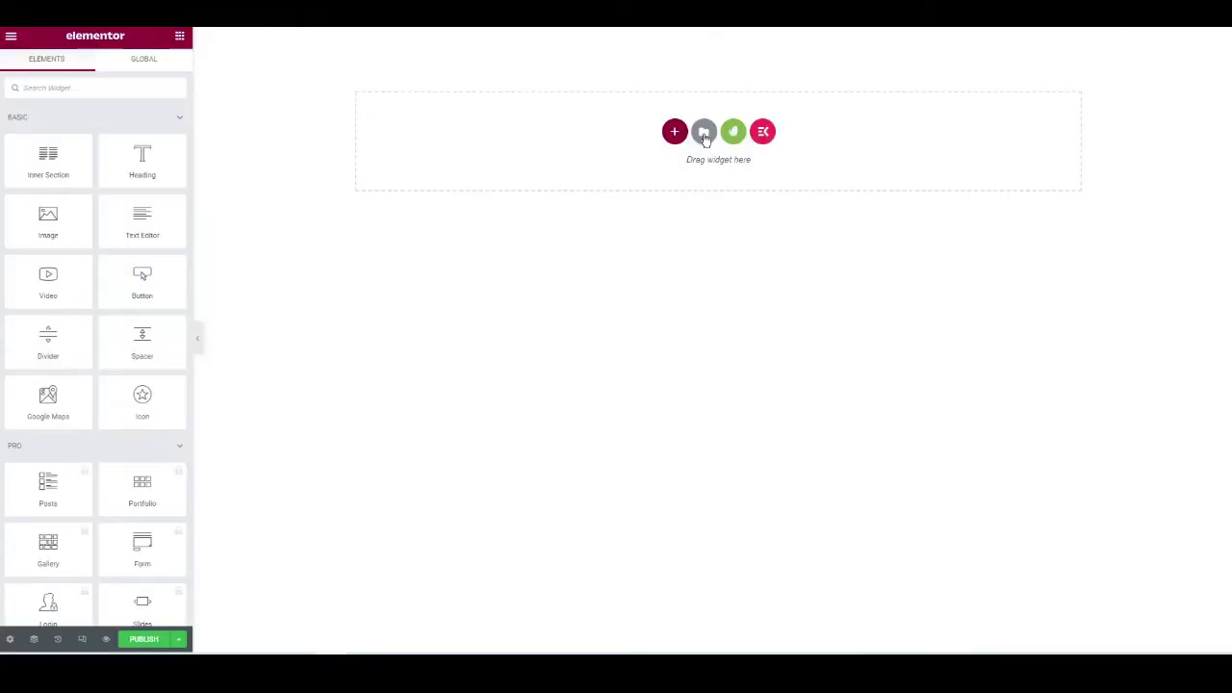
click(704, 134)
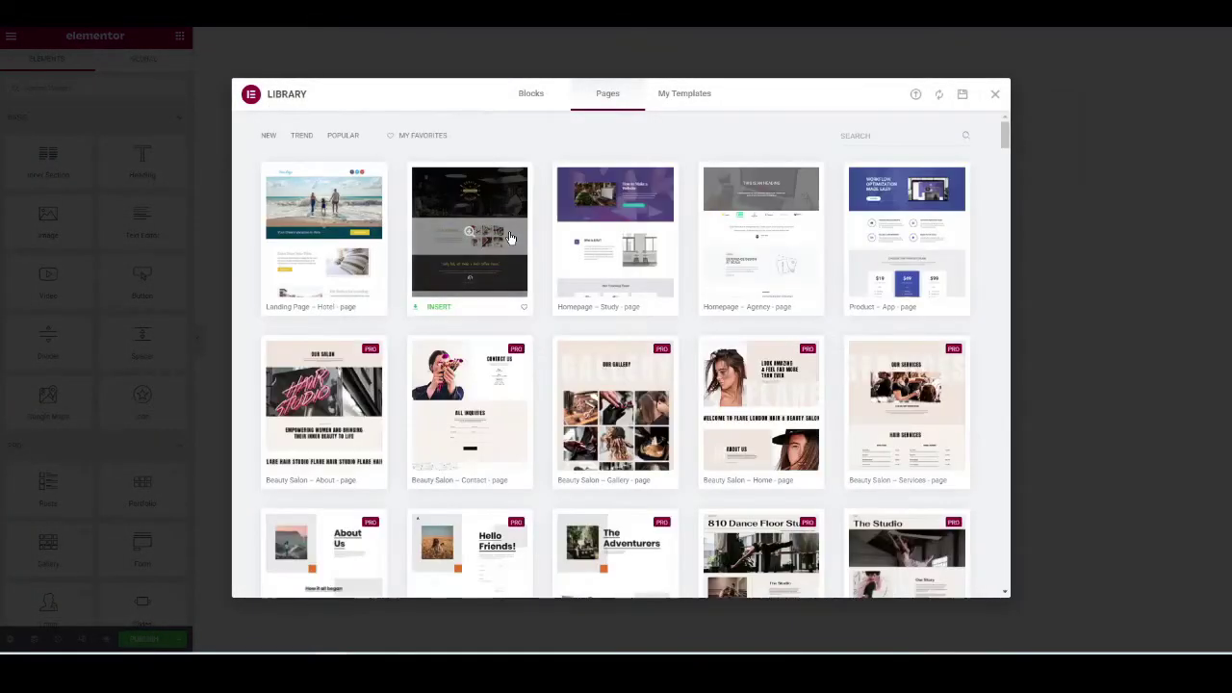
click(685, 96)
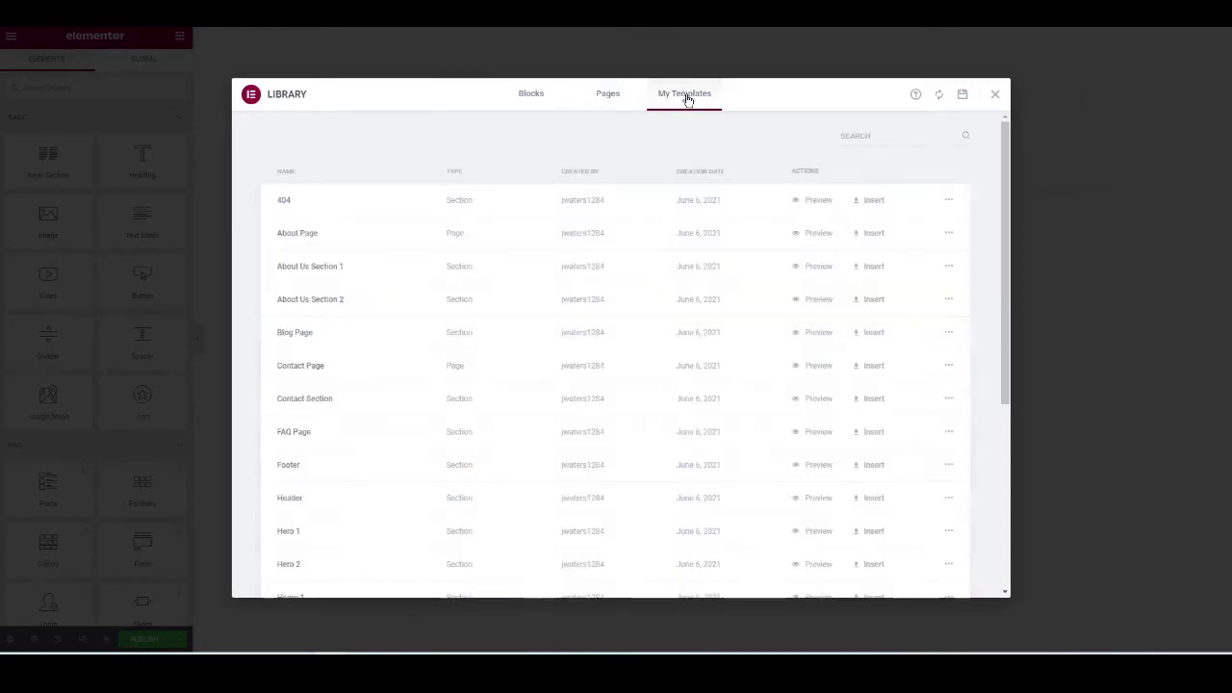
scroll(453, 327, down, 4)
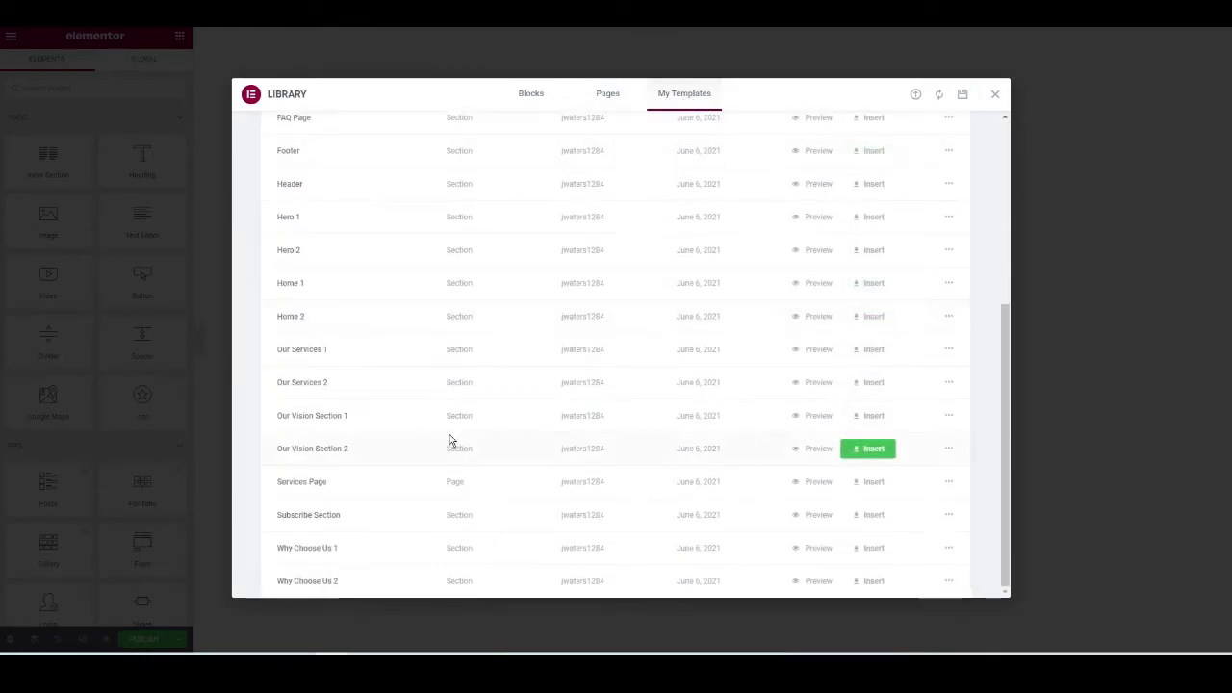
click(870, 483)
click(681, 384)
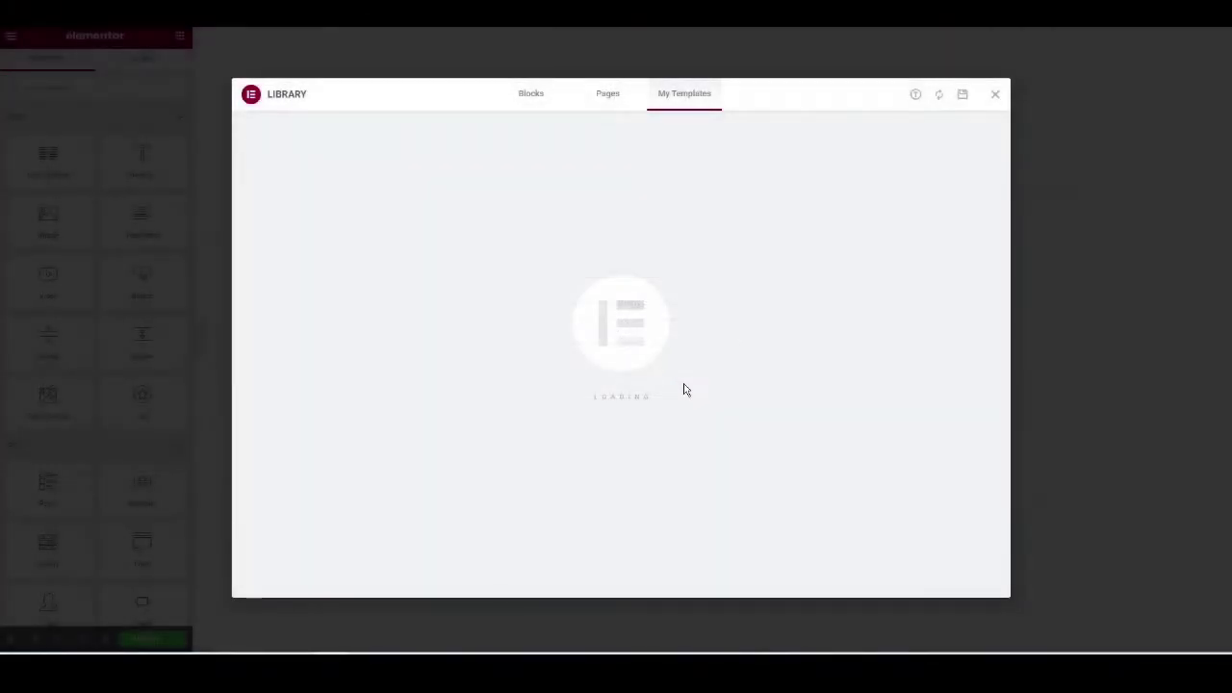
Check the Services page's sections down to the footer, then publish the page and return to the WordPress list of all pages.
scroll(520, 378, down, 3)
scroll(530, 327, up, 2)
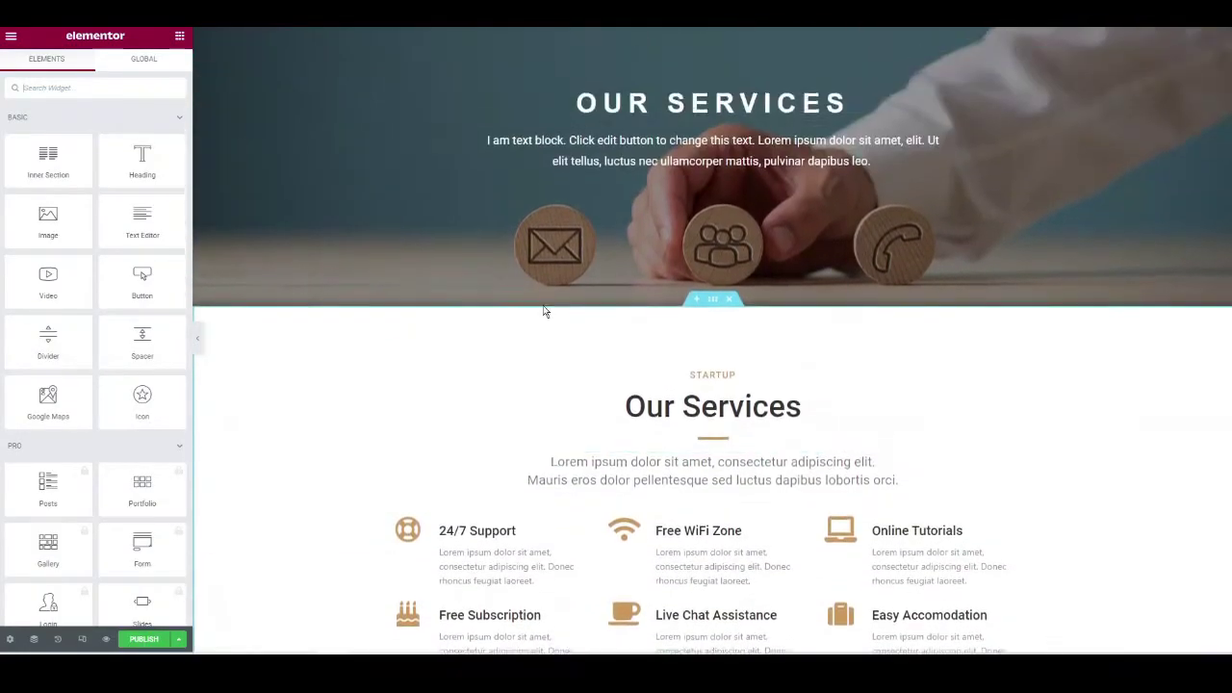
scroll(534, 360, down, 3)
scroll(510, 362, down, 2)
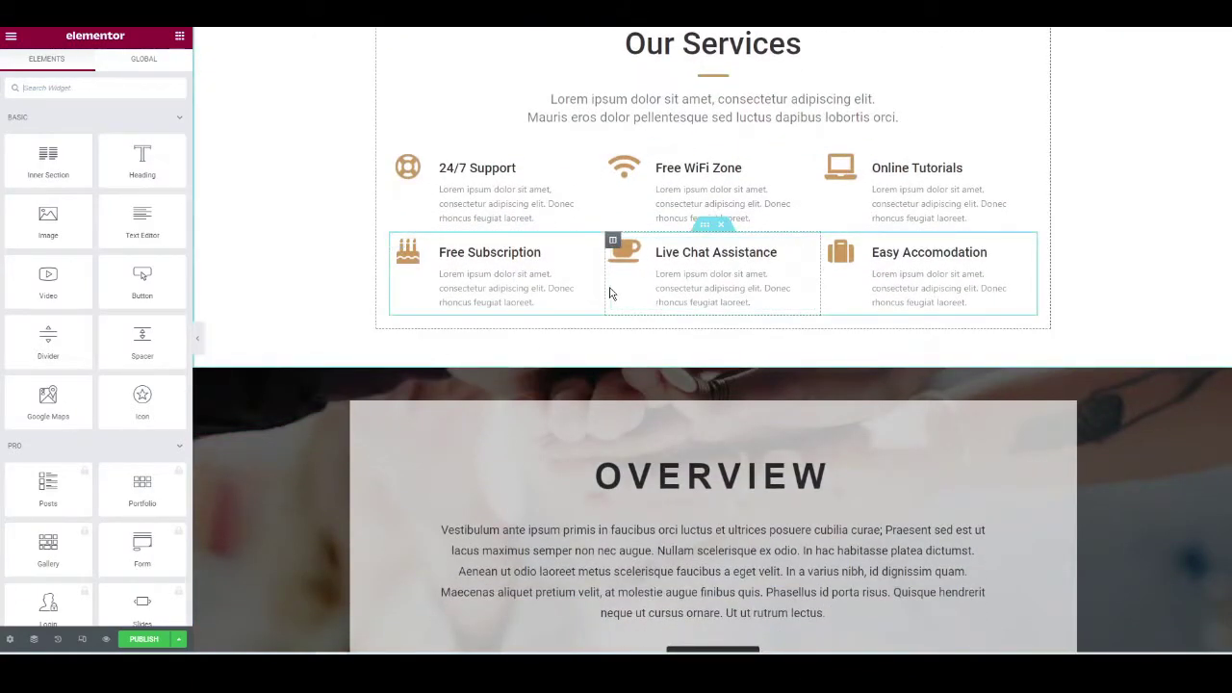
scroll(578, 317, down, 3)
scroll(556, 320, down, 1)
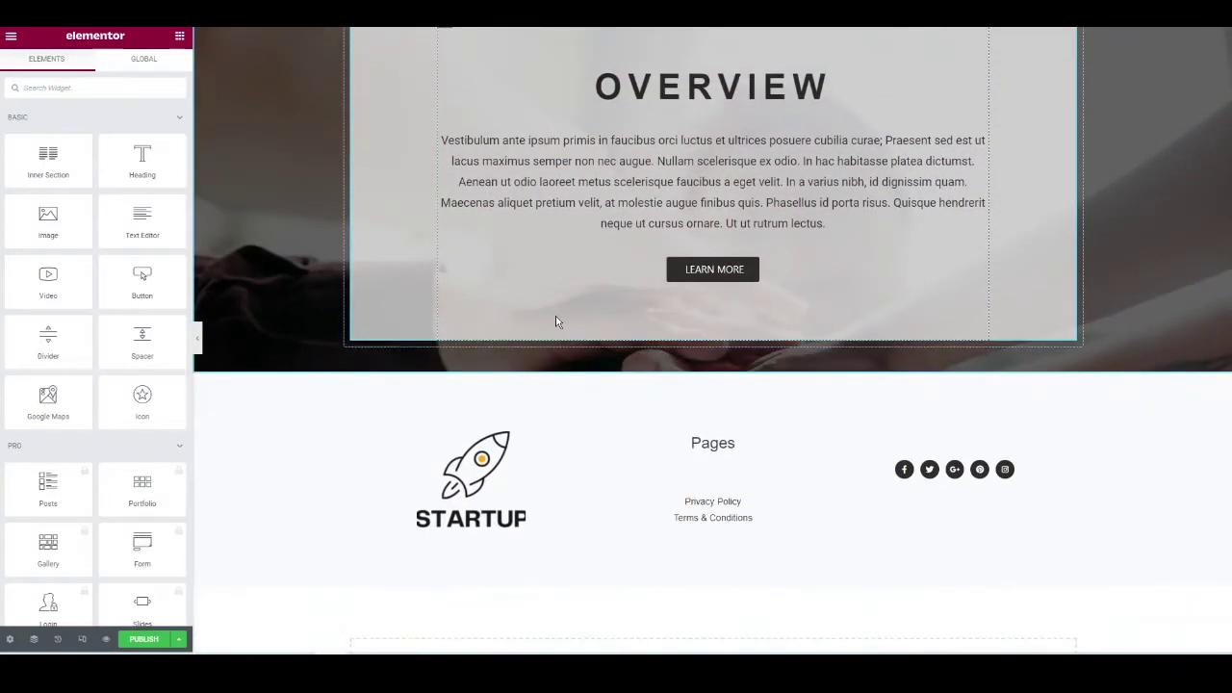
click(144, 640)
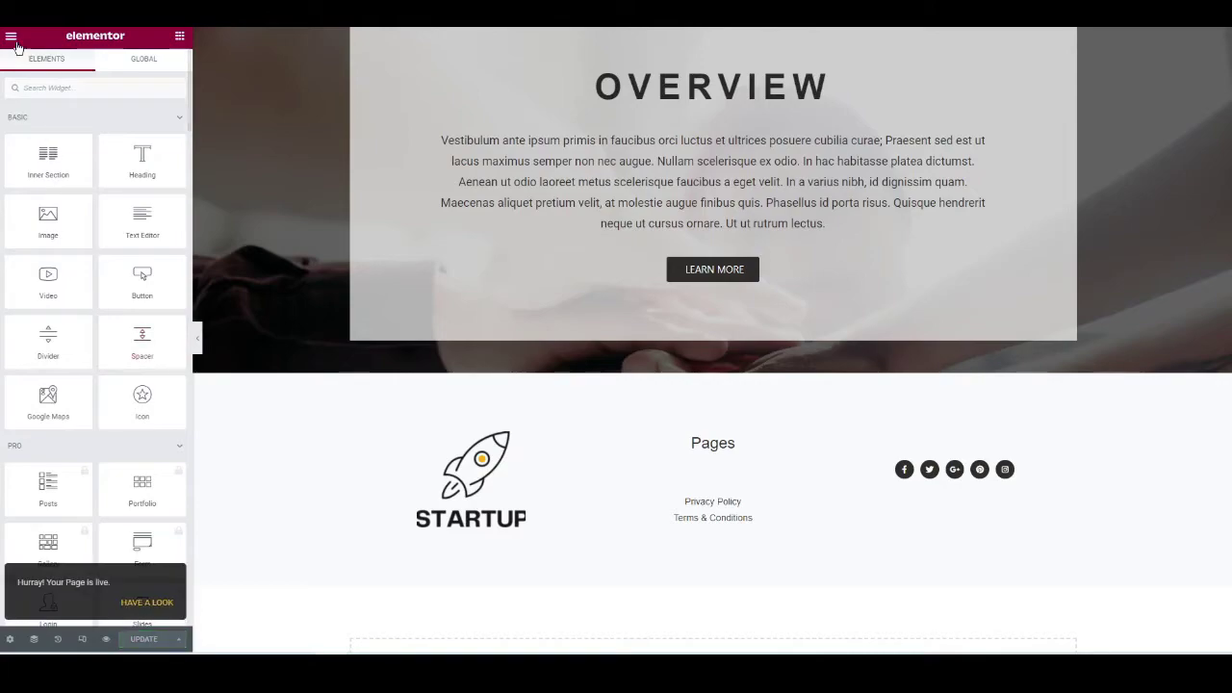
click(10, 38)
click(93, 264)
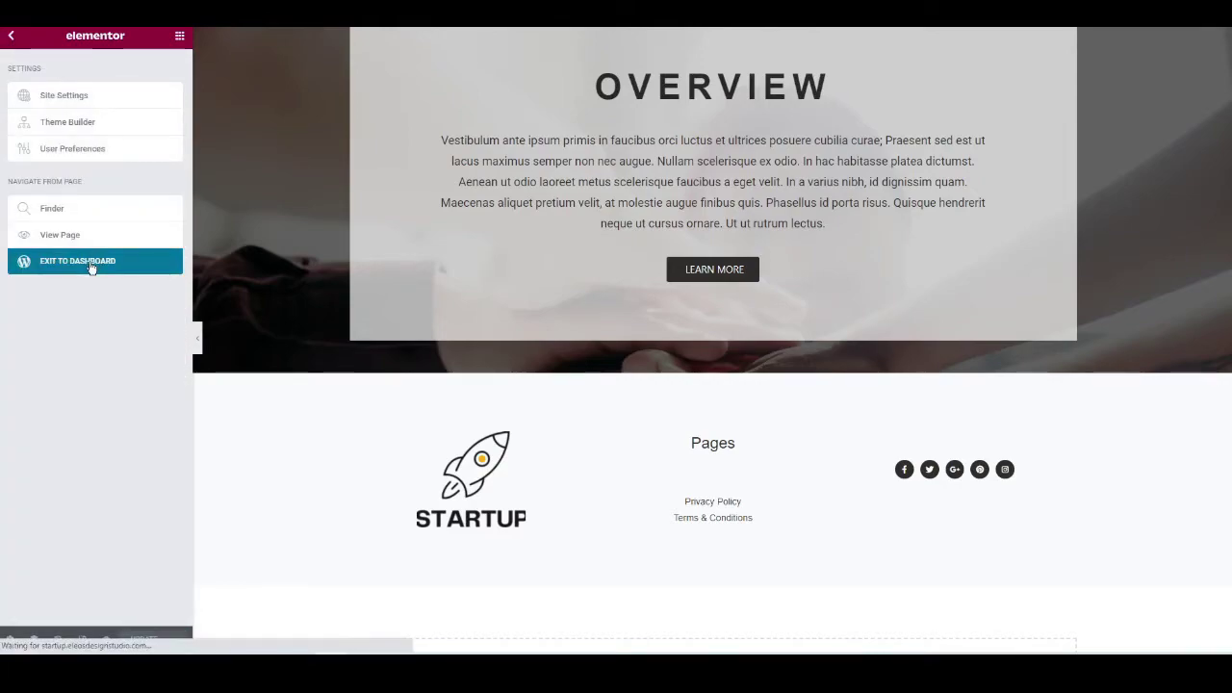
click(19, 49)
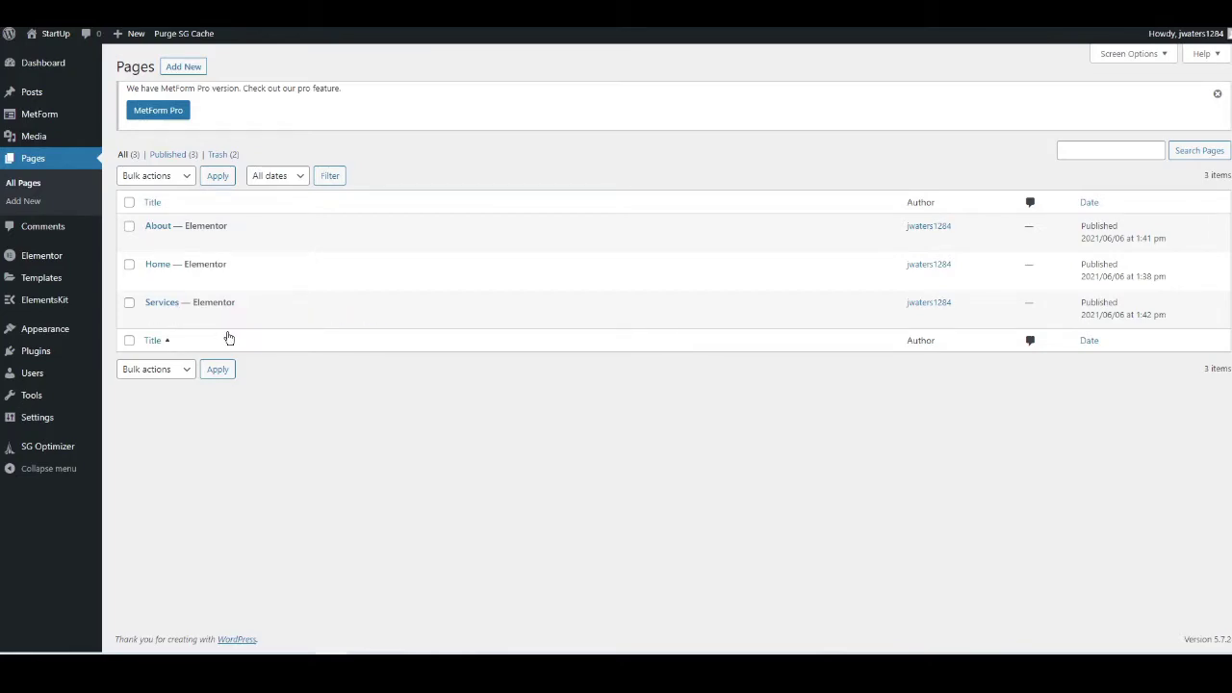
Set the site's homepage to the static page Home, publish the setting and close the Customizer.
mouse_move(55, 332)
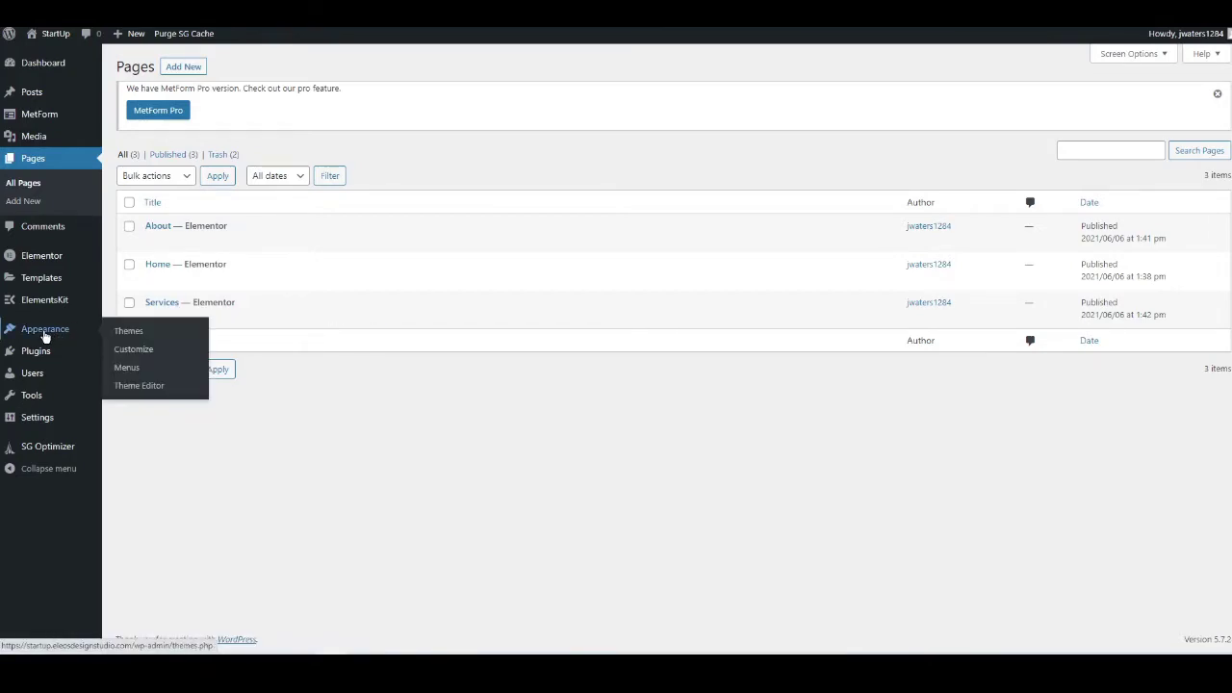
click(134, 351)
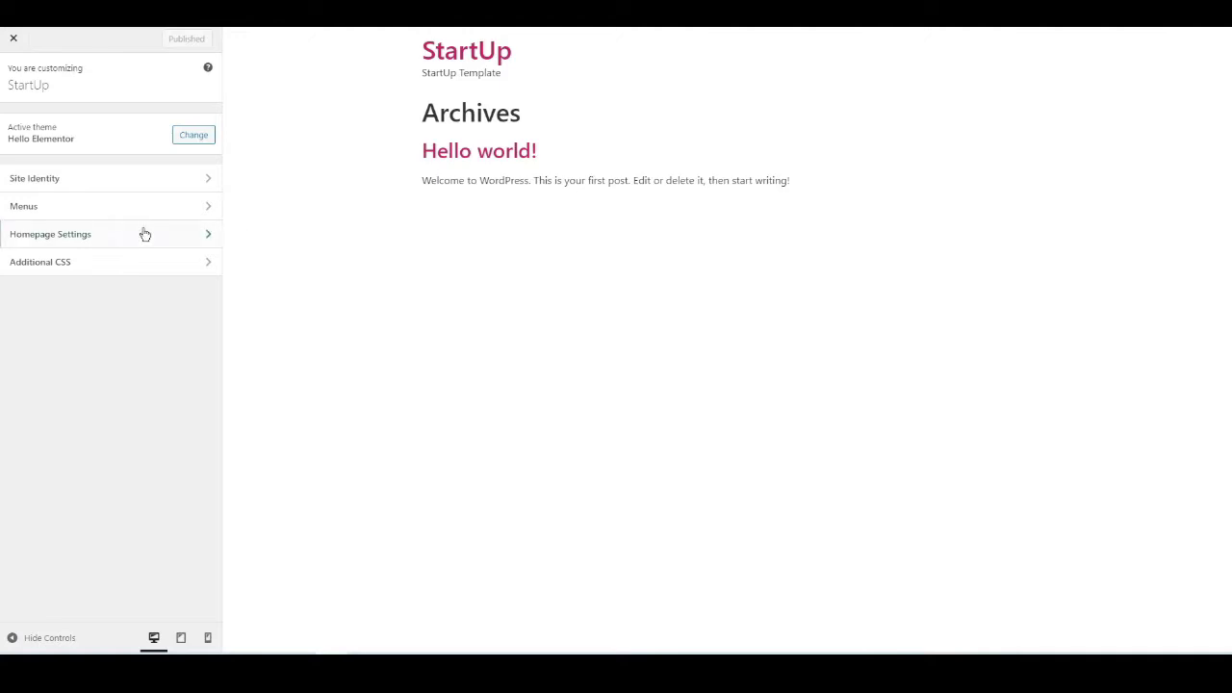
click(89, 237)
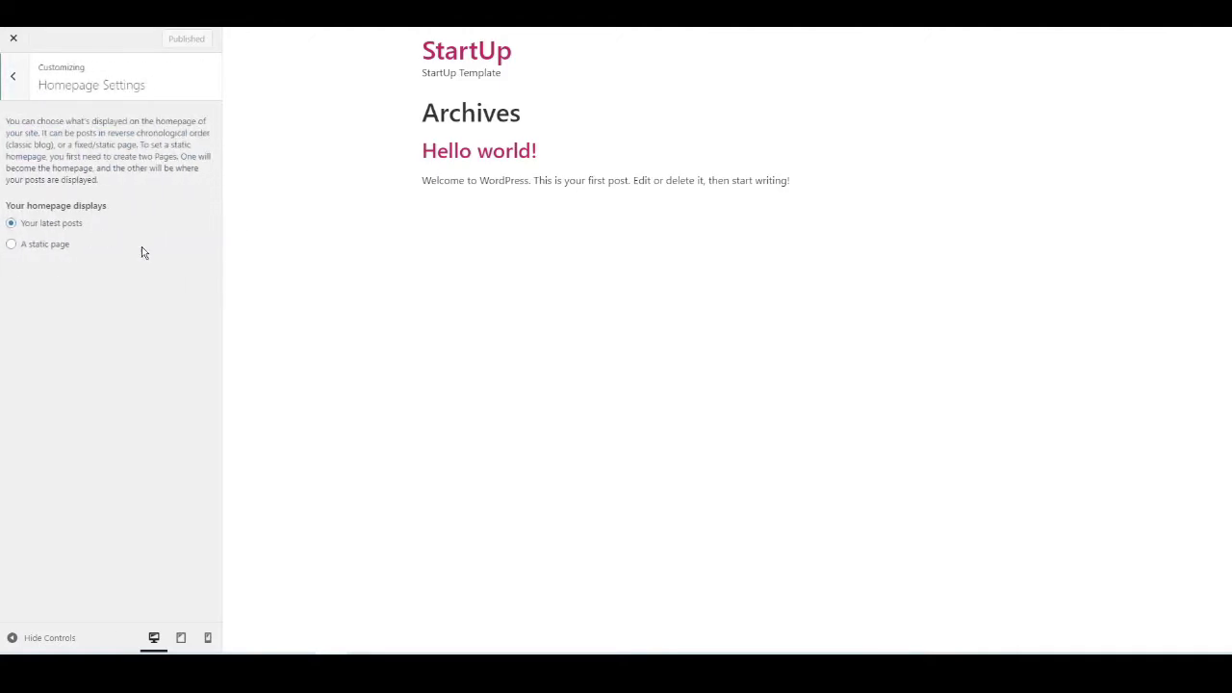
click(12, 248)
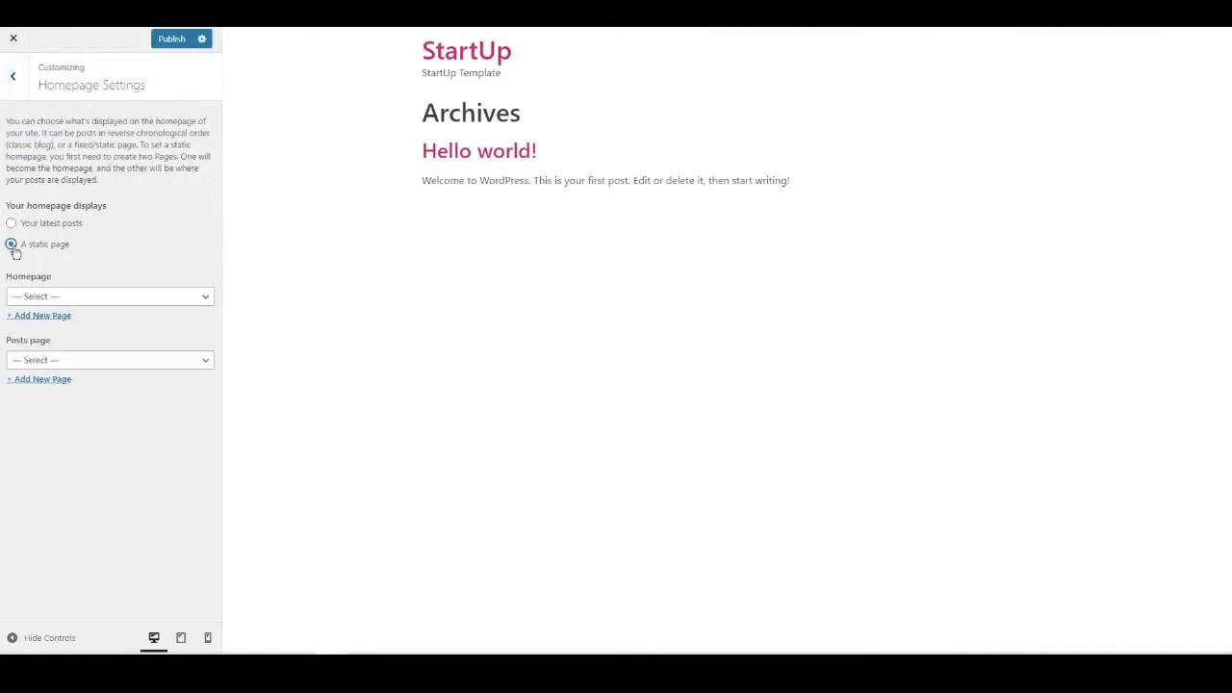
click(72, 299)
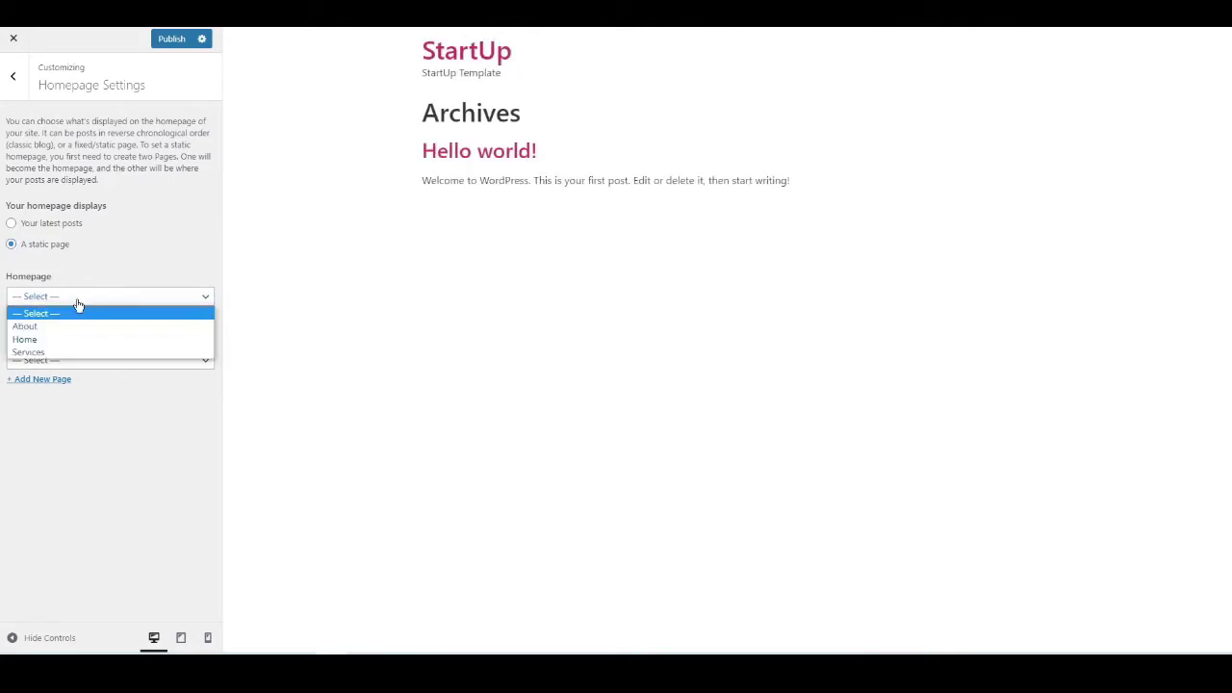
click(41, 340)
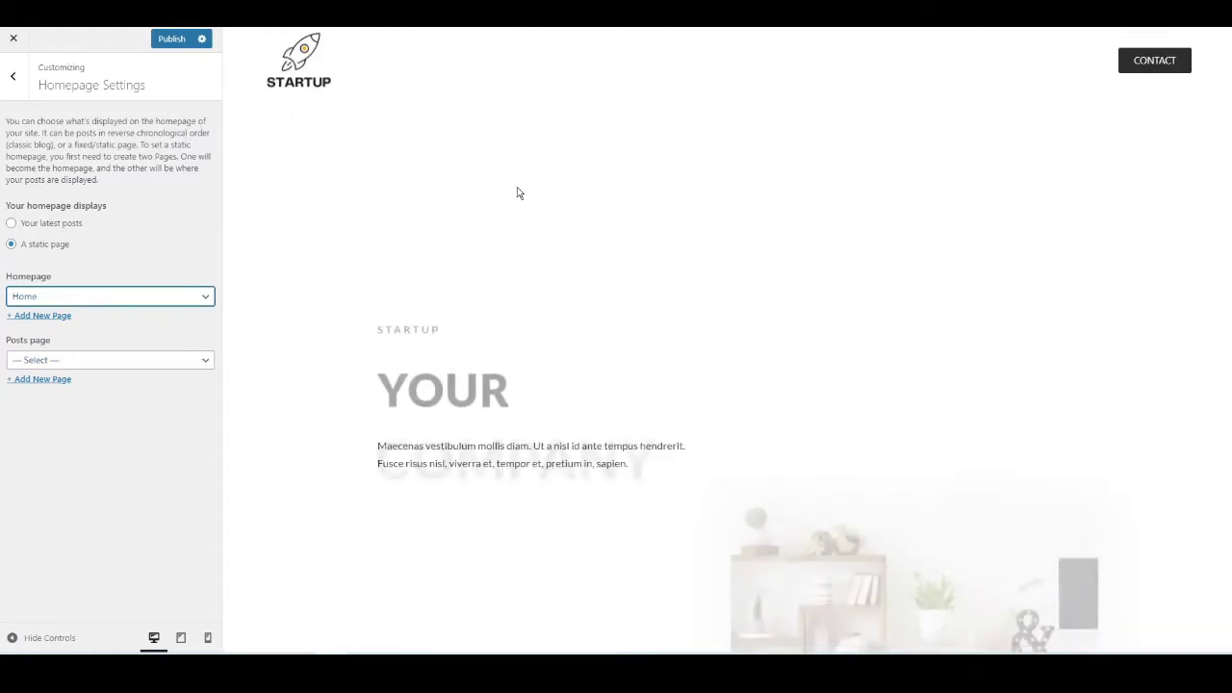
click(172, 38)
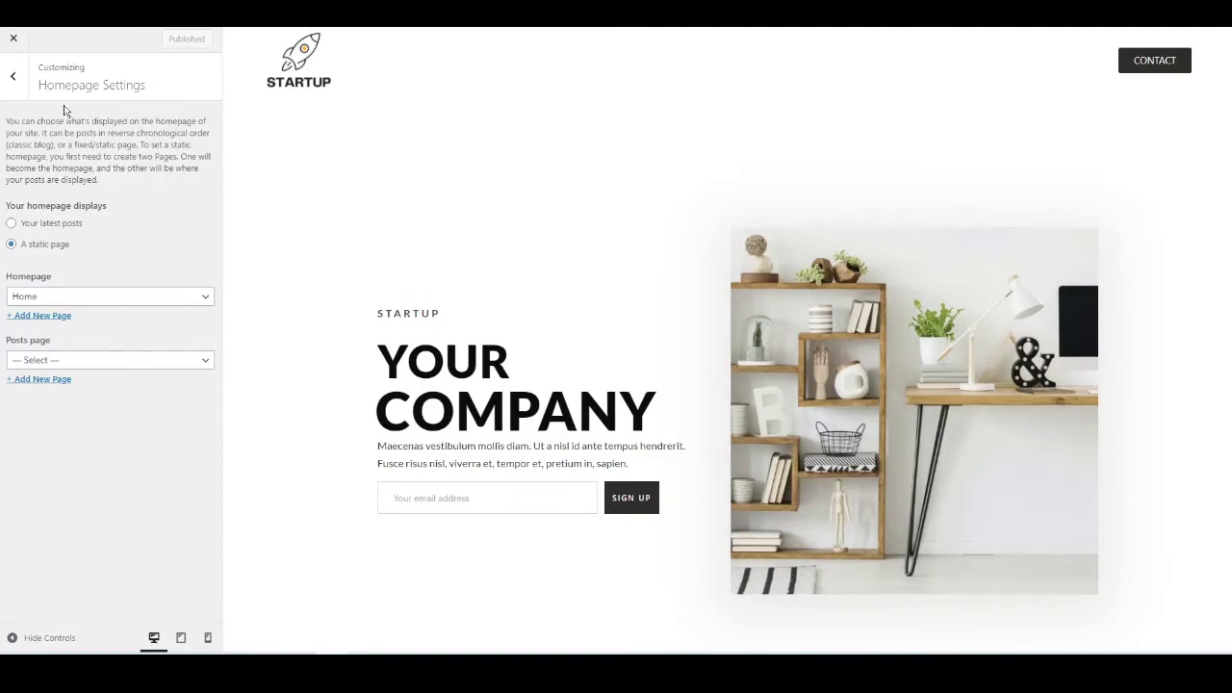
click(13, 40)
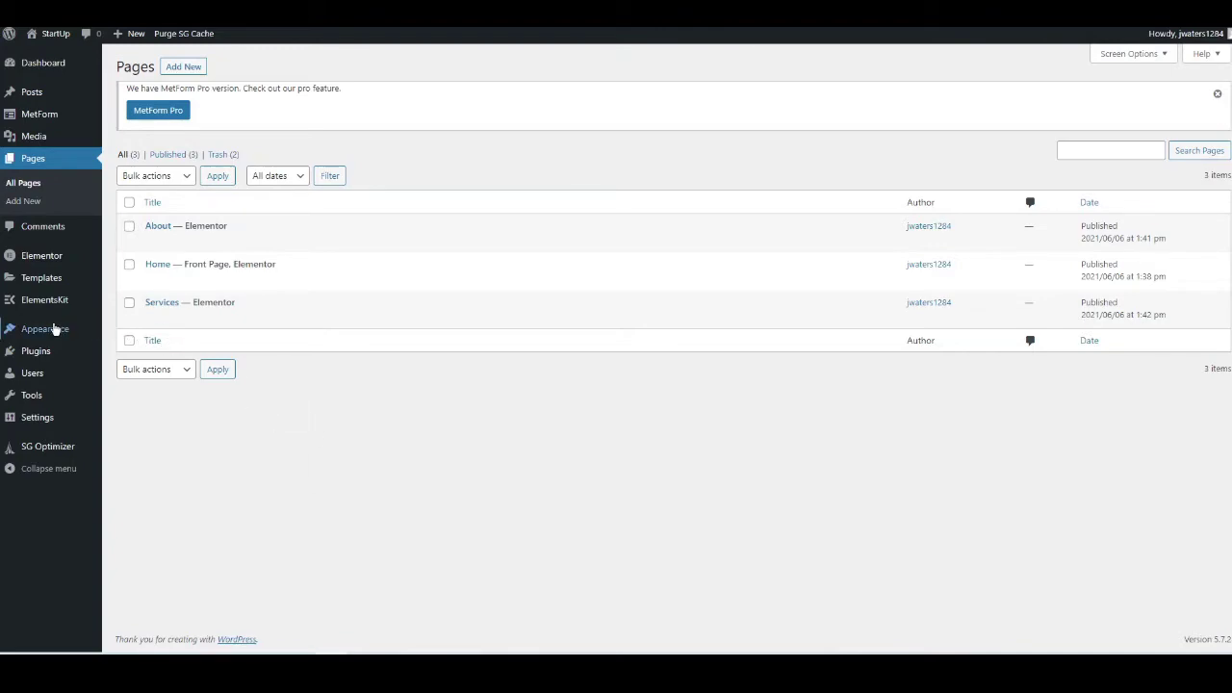
Create Menu 1 containing the Home, About and Services pages, assign it to the Primary display location and save it.
mouse_move(50, 329)
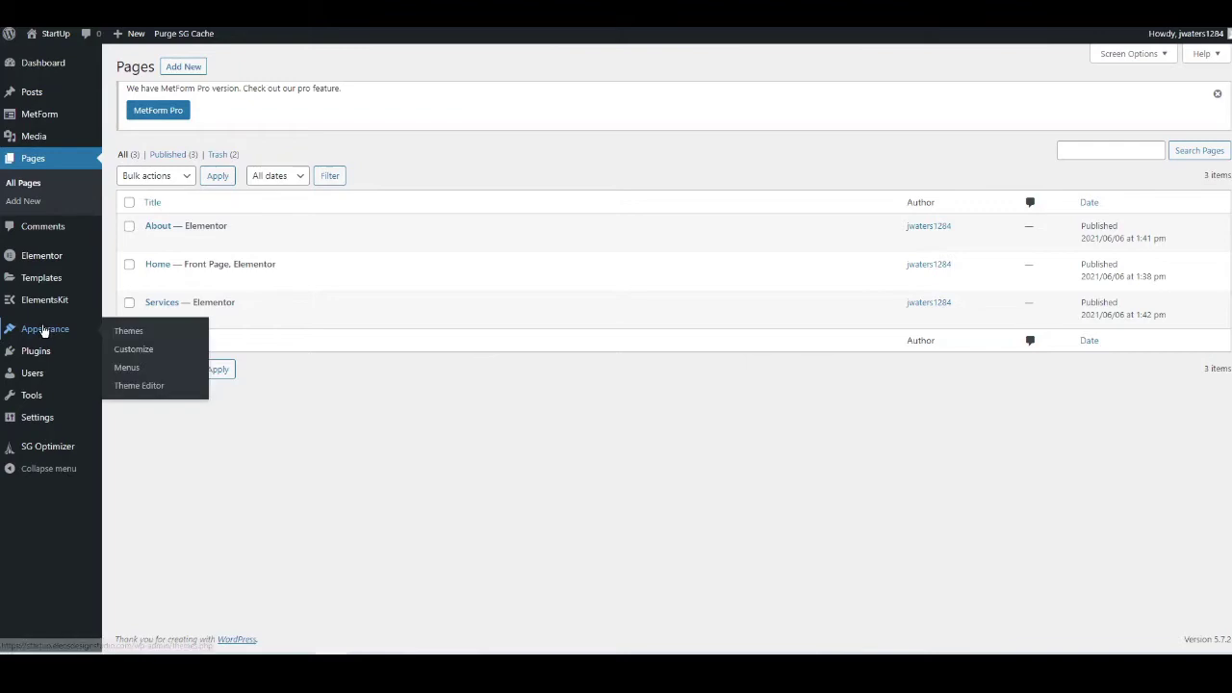
click(127, 369)
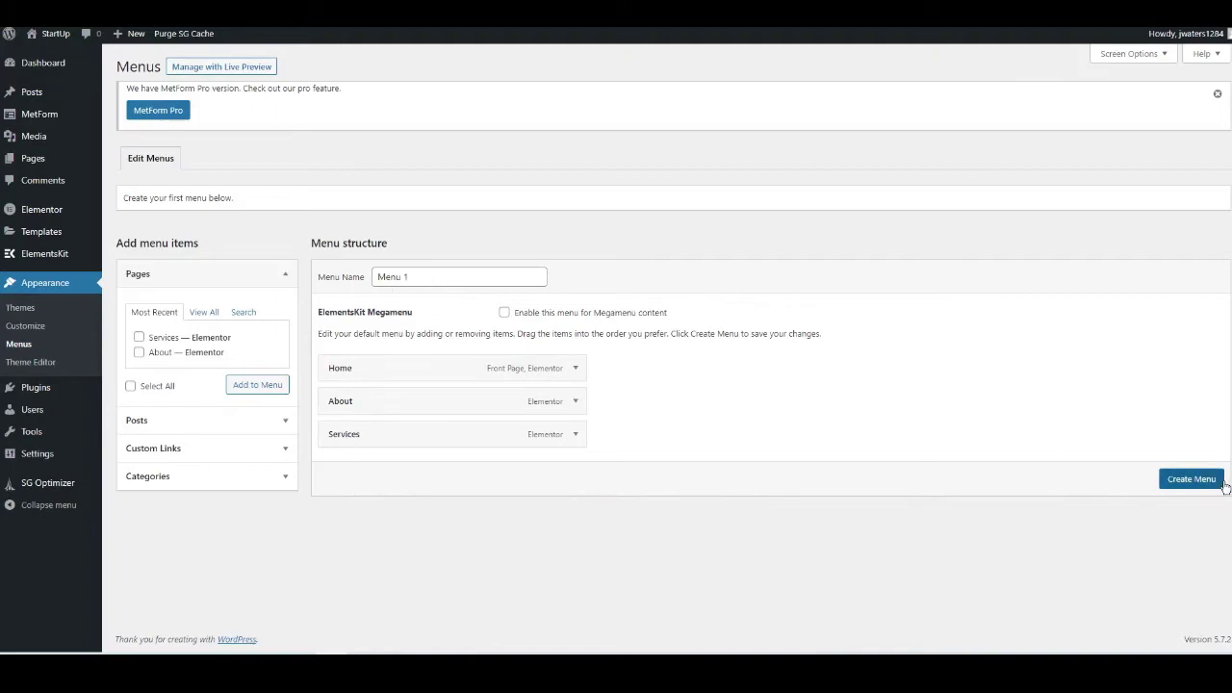
click(1193, 484)
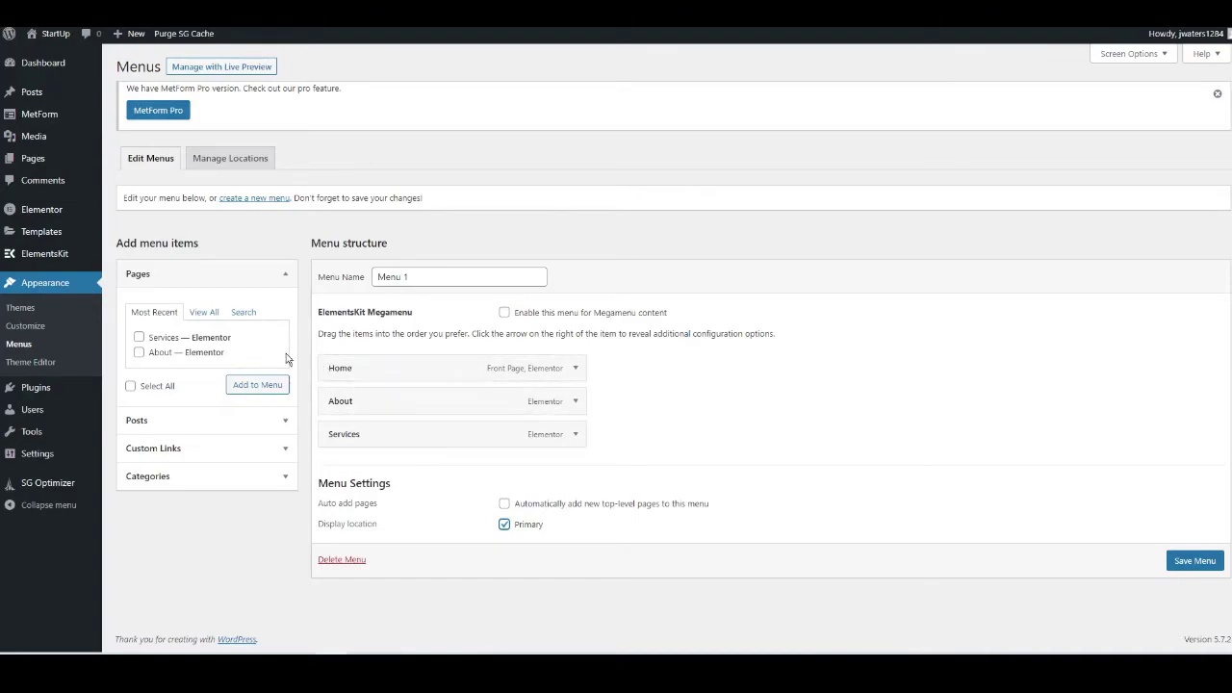
click(203, 316)
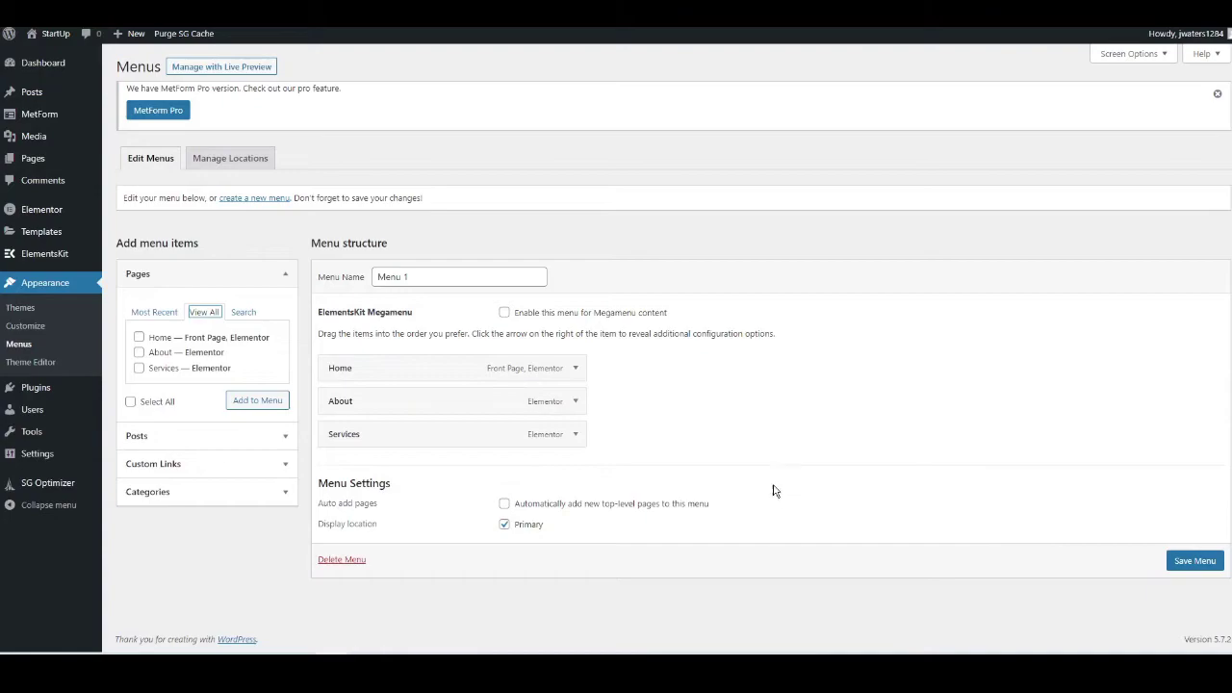
click(1195, 561)
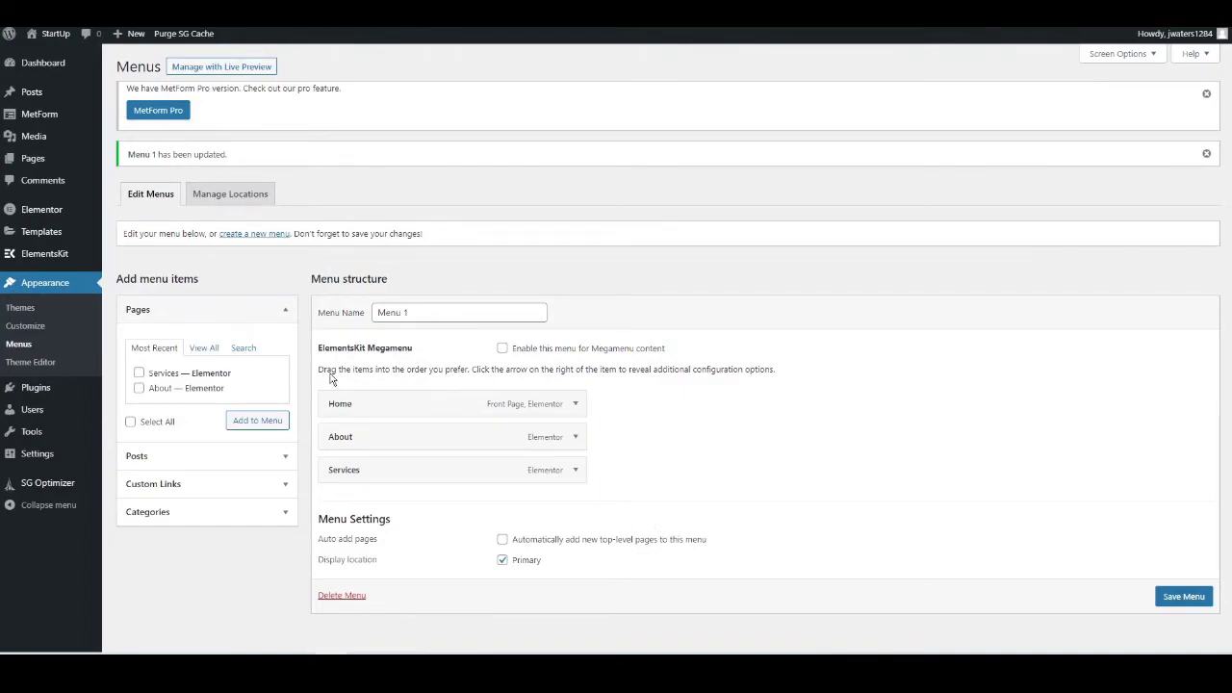
Open the Home page in Elementor, assign Menu 1 to the header's Nav menu widget and update the page.
mouse_move(40, 161)
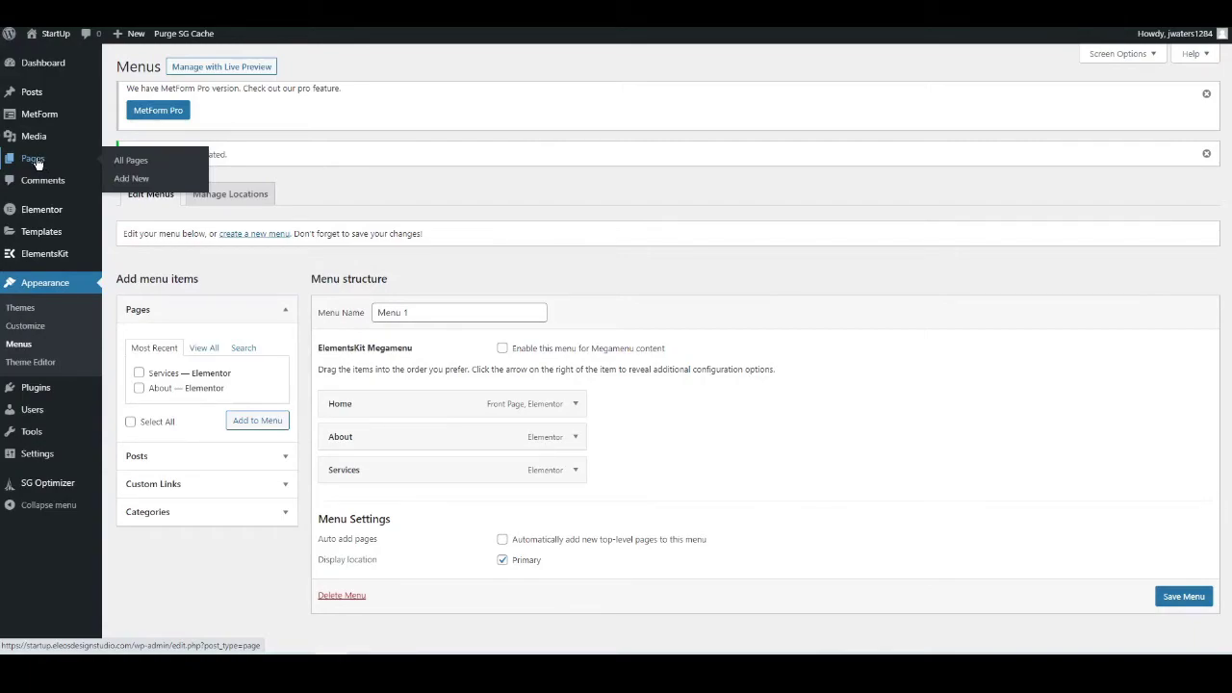
click(36, 160)
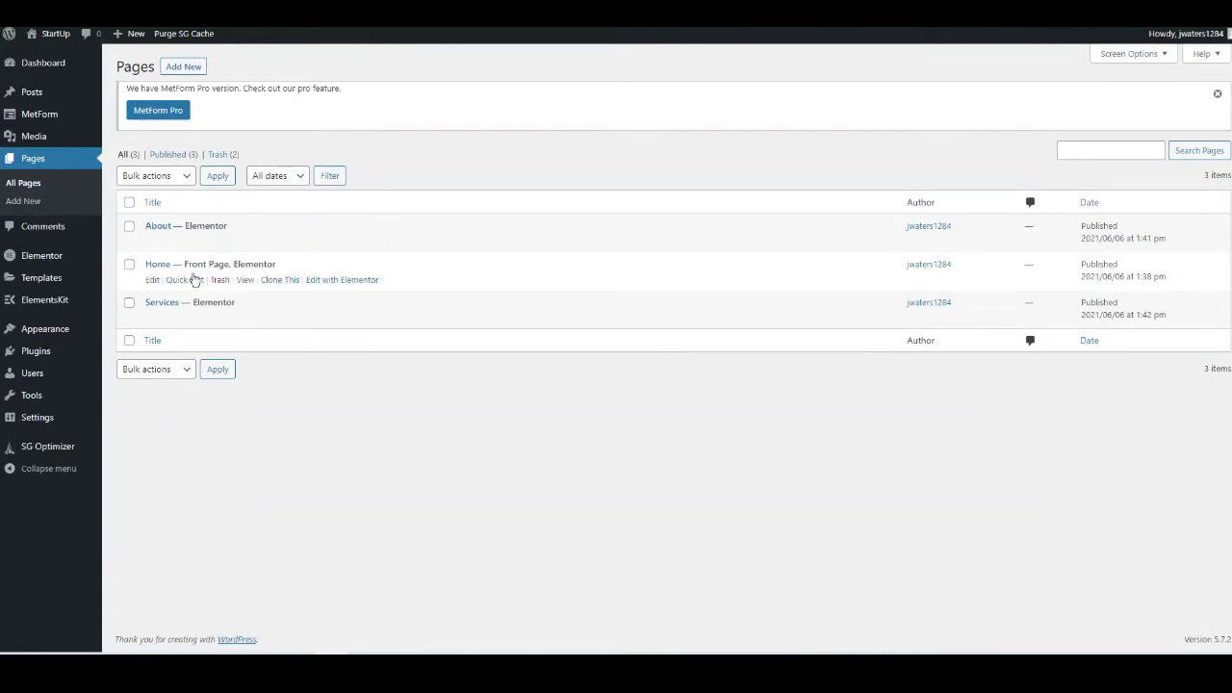
click(338, 281)
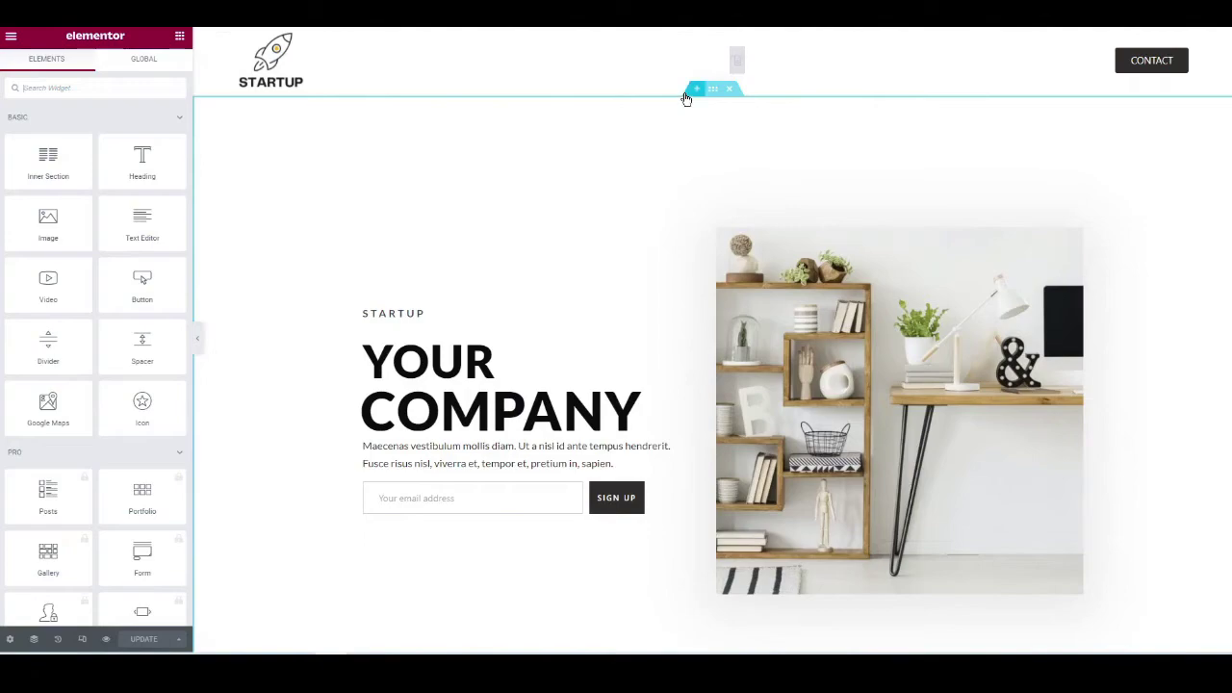
click(737, 61)
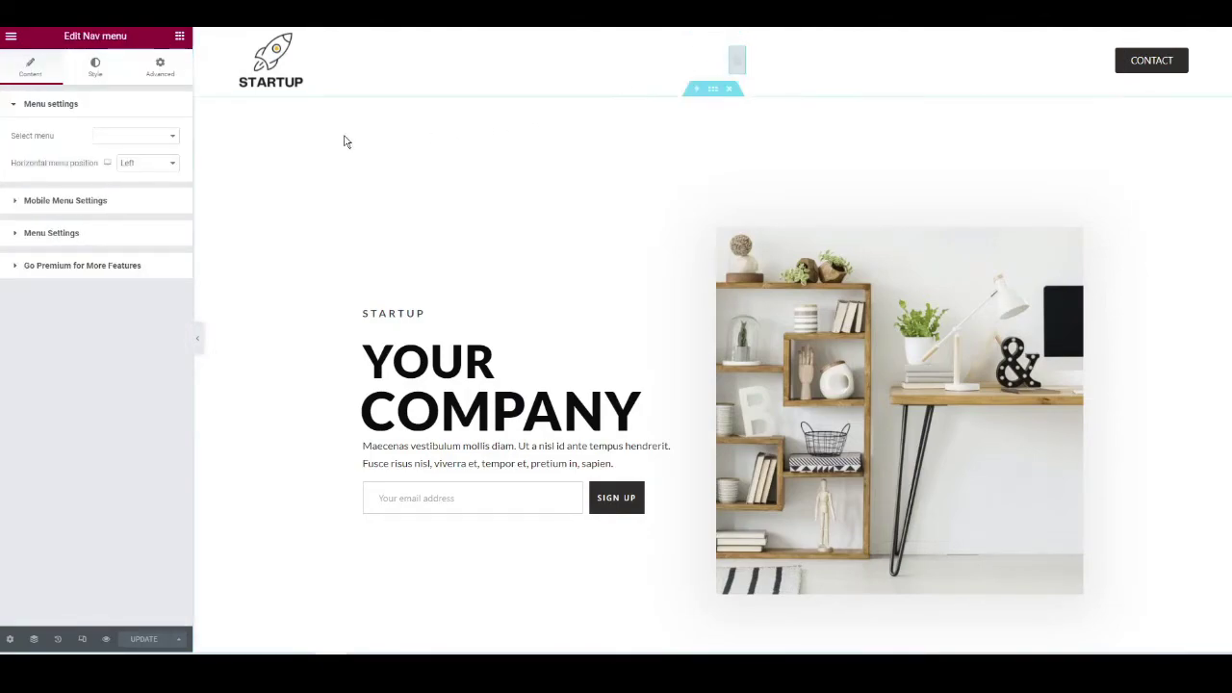
click(141, 143)
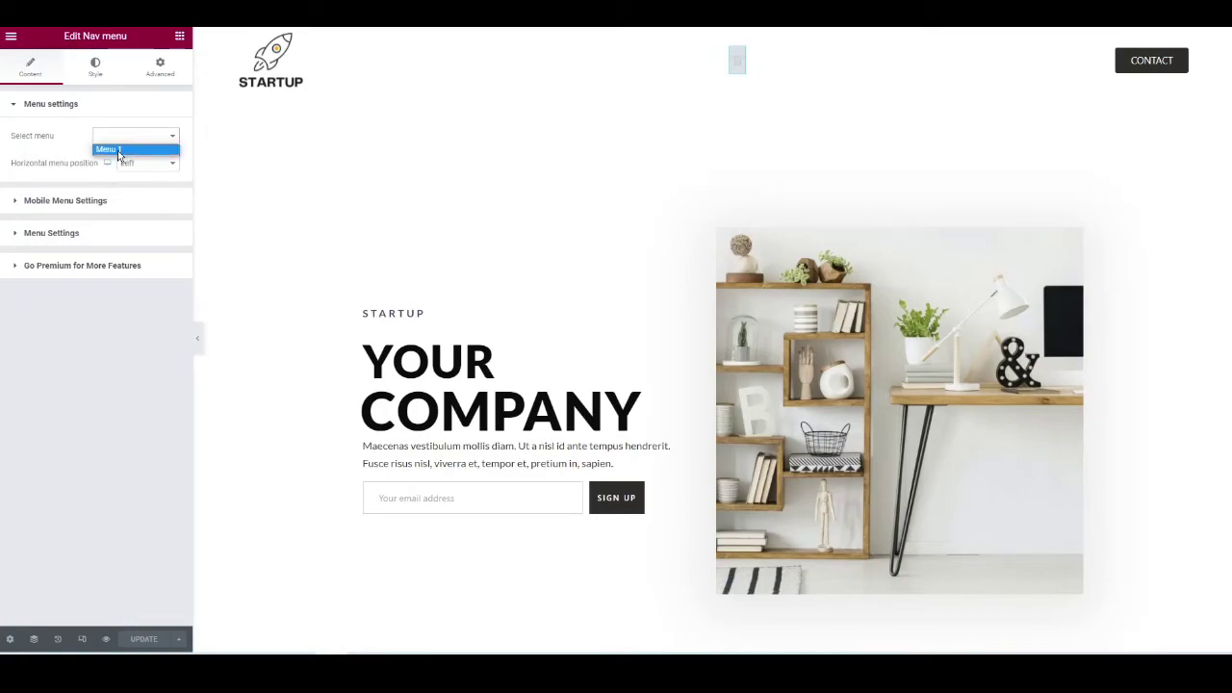
click(110, 151)
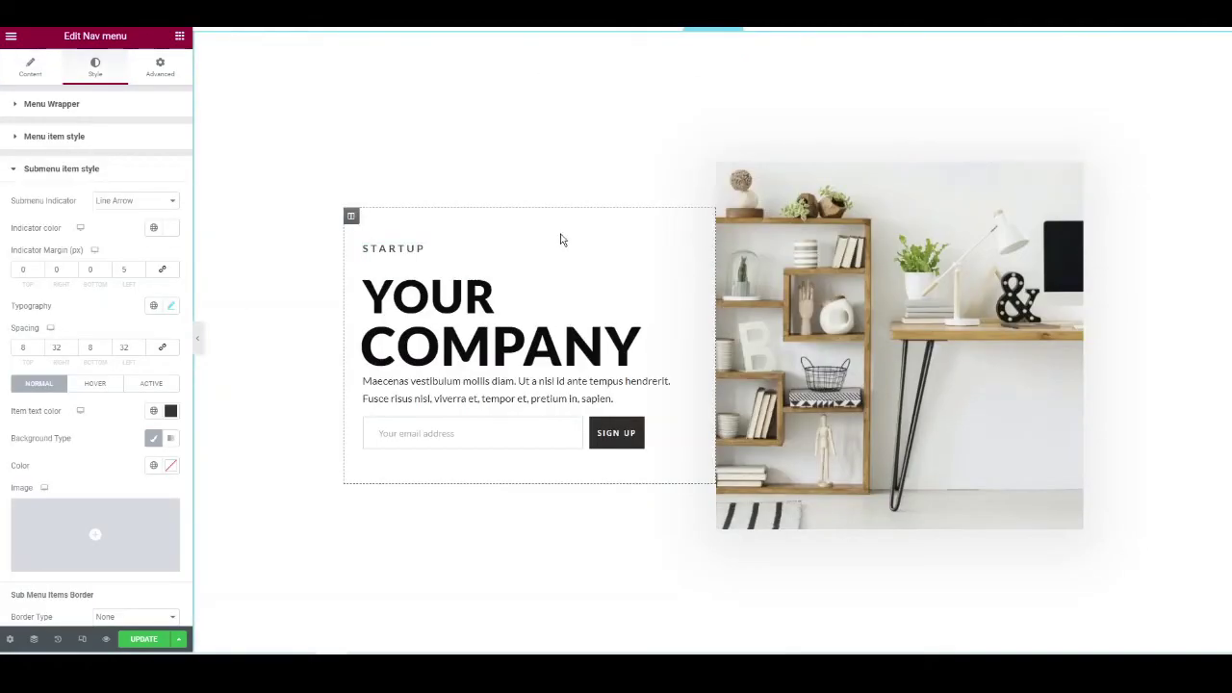
click(151, 638)
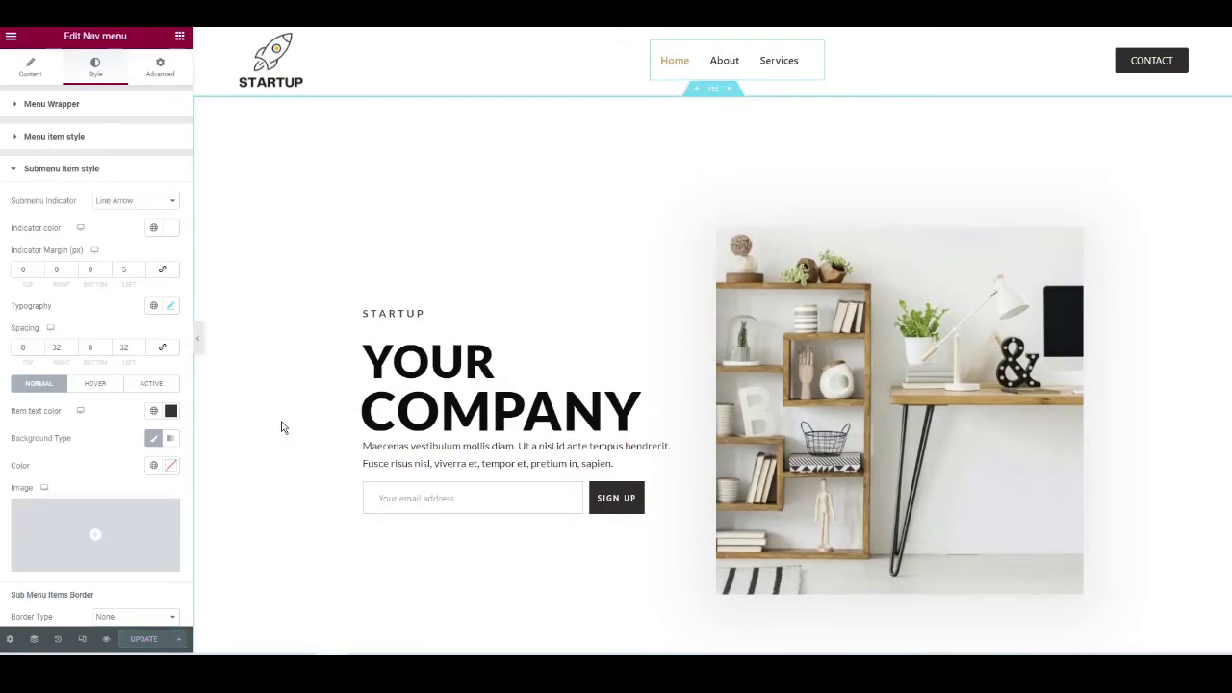
Exit Elementor to the WordPress list of all pages and visit the live StartUp site.
click(11, 37)
click(99, 265)
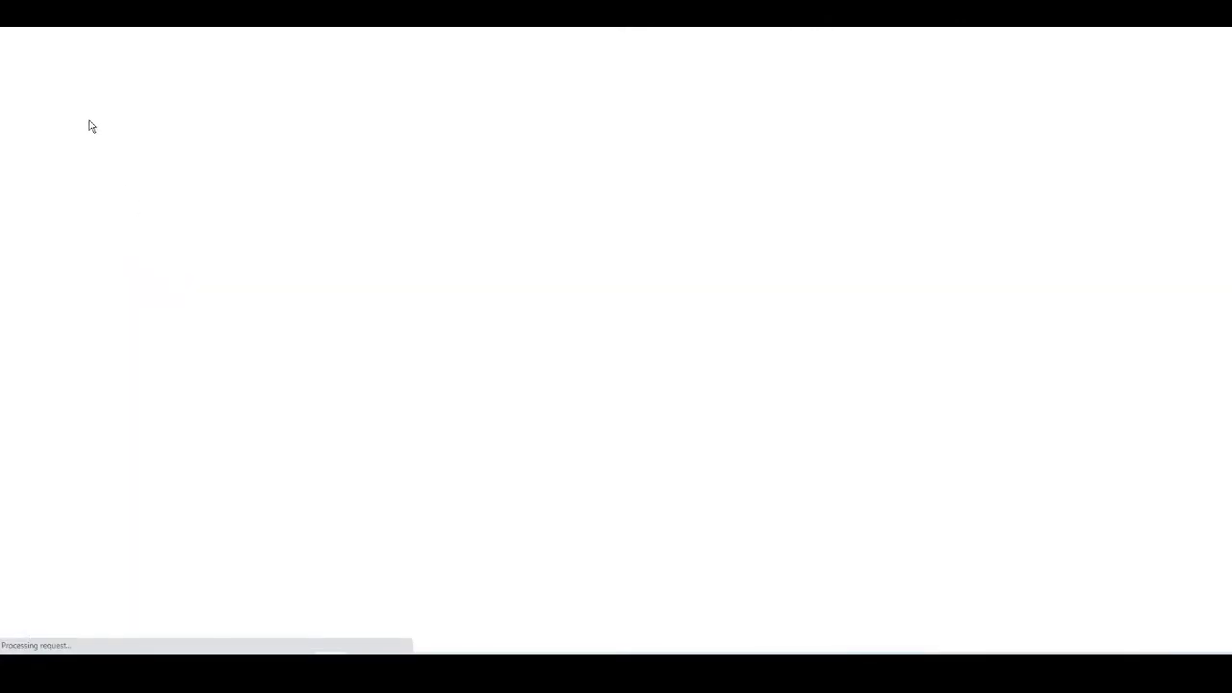
click(19, 46)
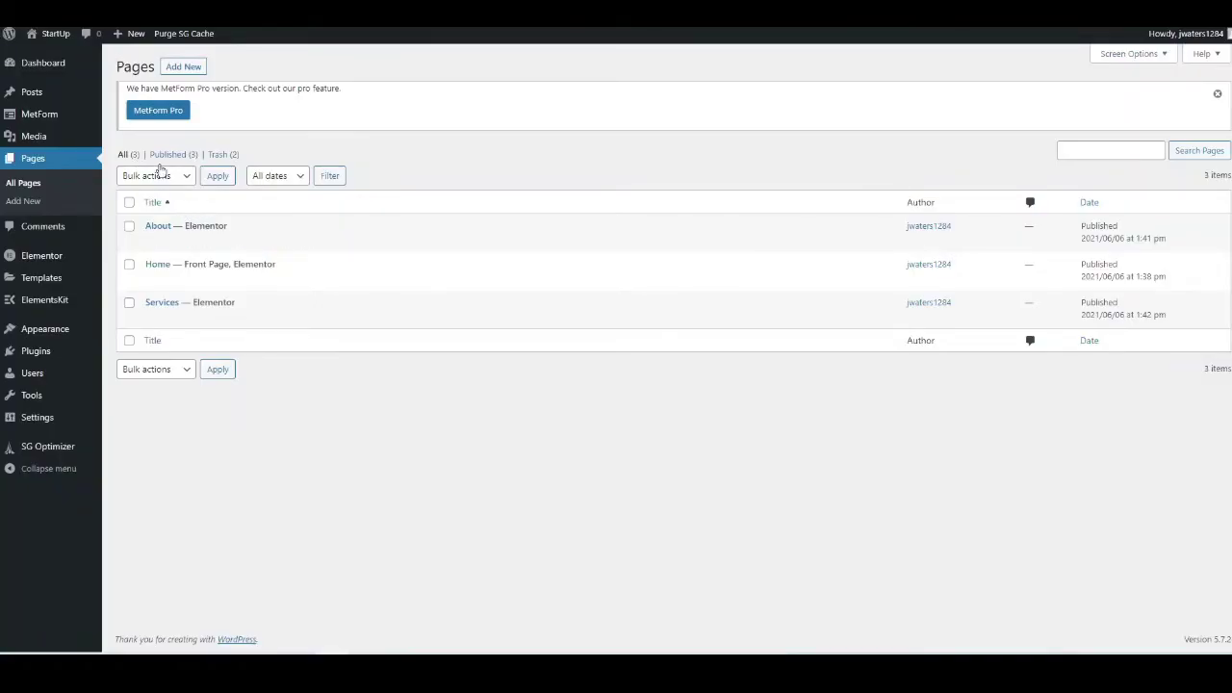
mouse_move(53, 40)
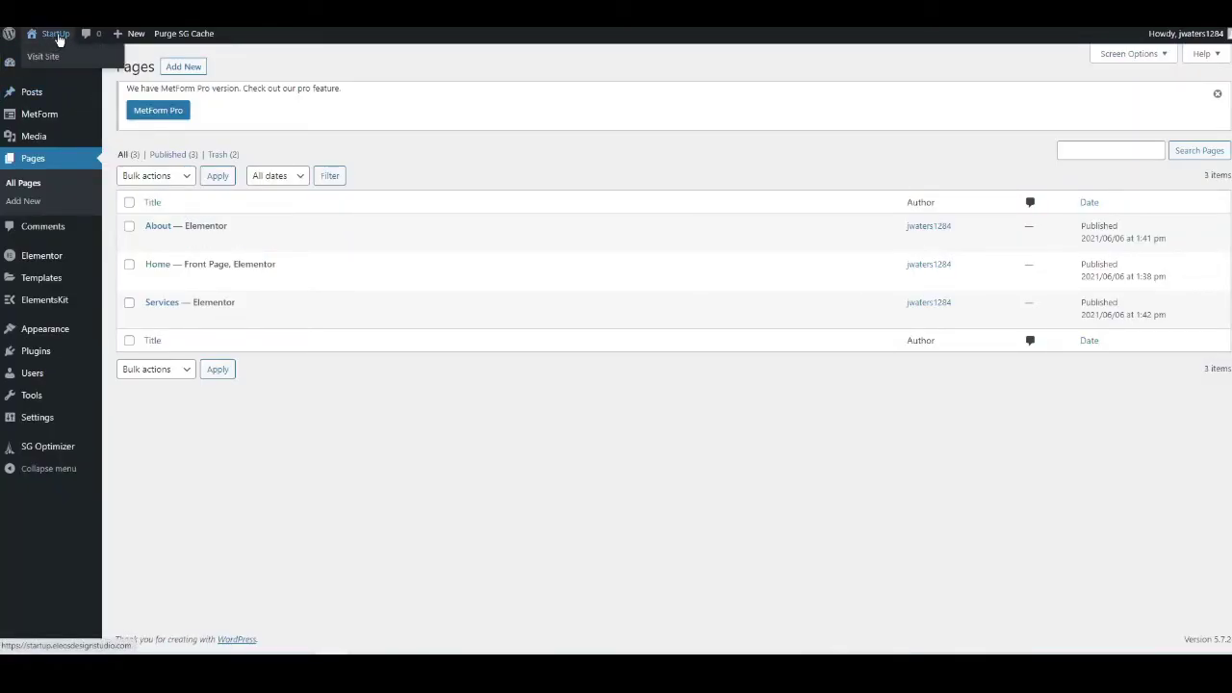
click(55, 37)
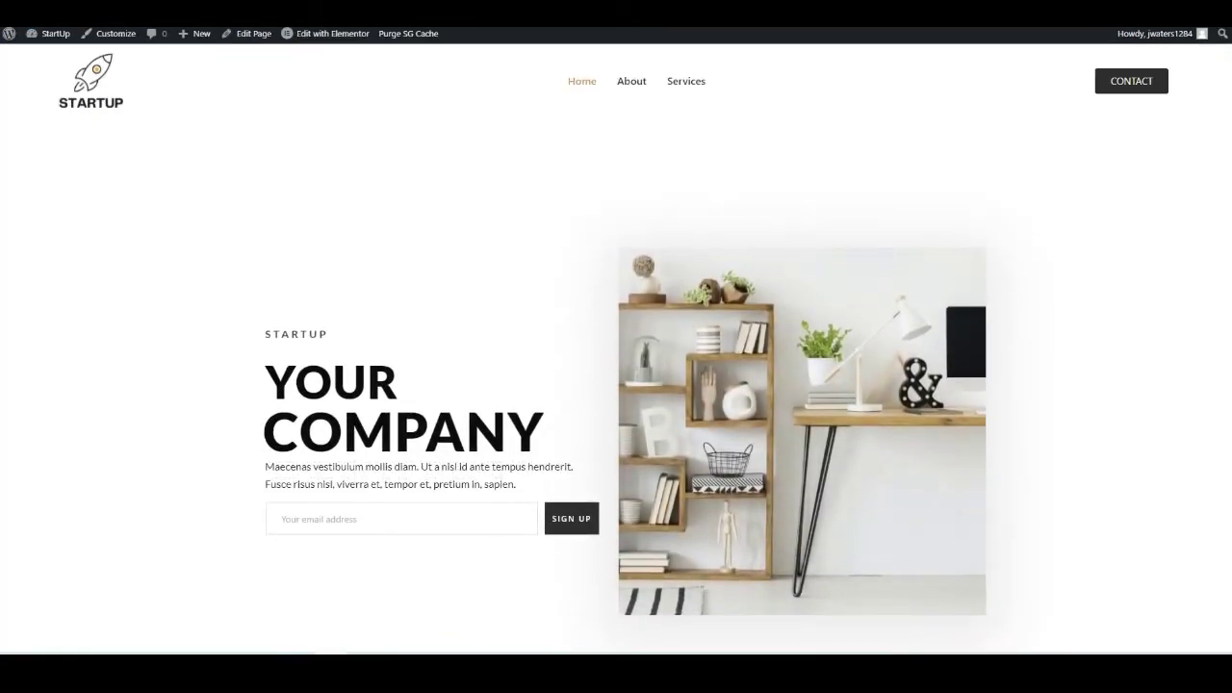
Review the live Home page's sections, then check the About page's header and sections through the site navigation.
scroll(616, 347, down, 4)
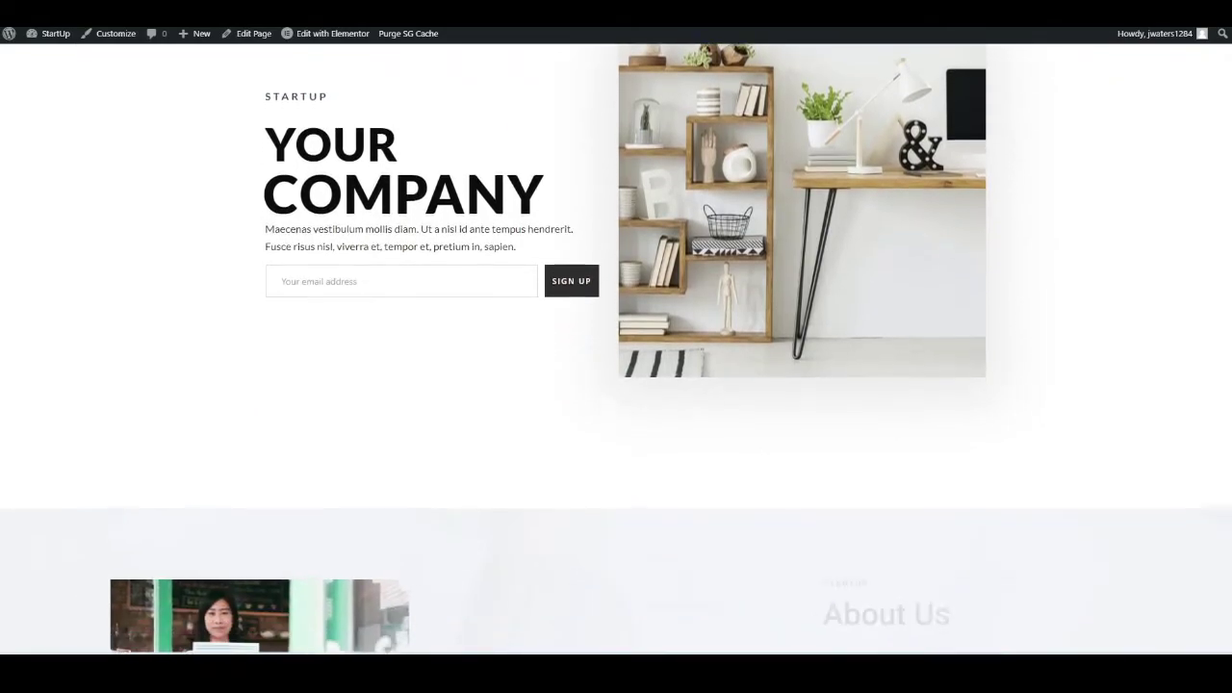
scroll(617, 347, down, 1)
scroll(1229, 176, down, 6)
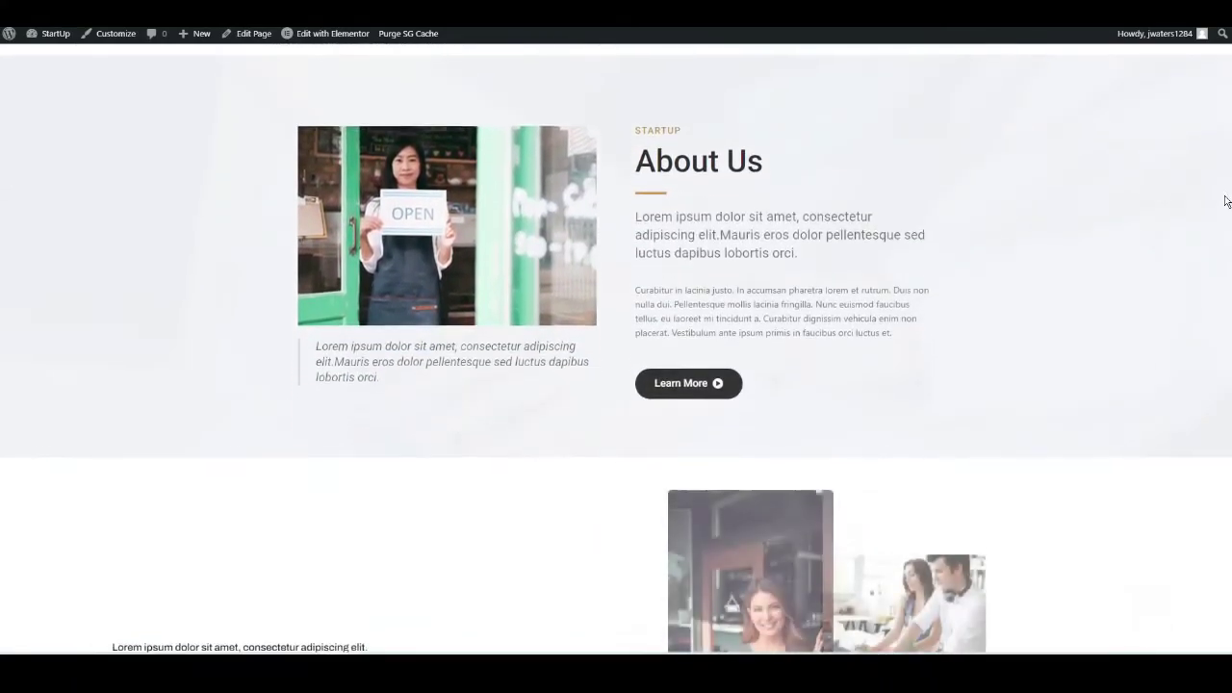
scroll(1225, 273, down, 10)
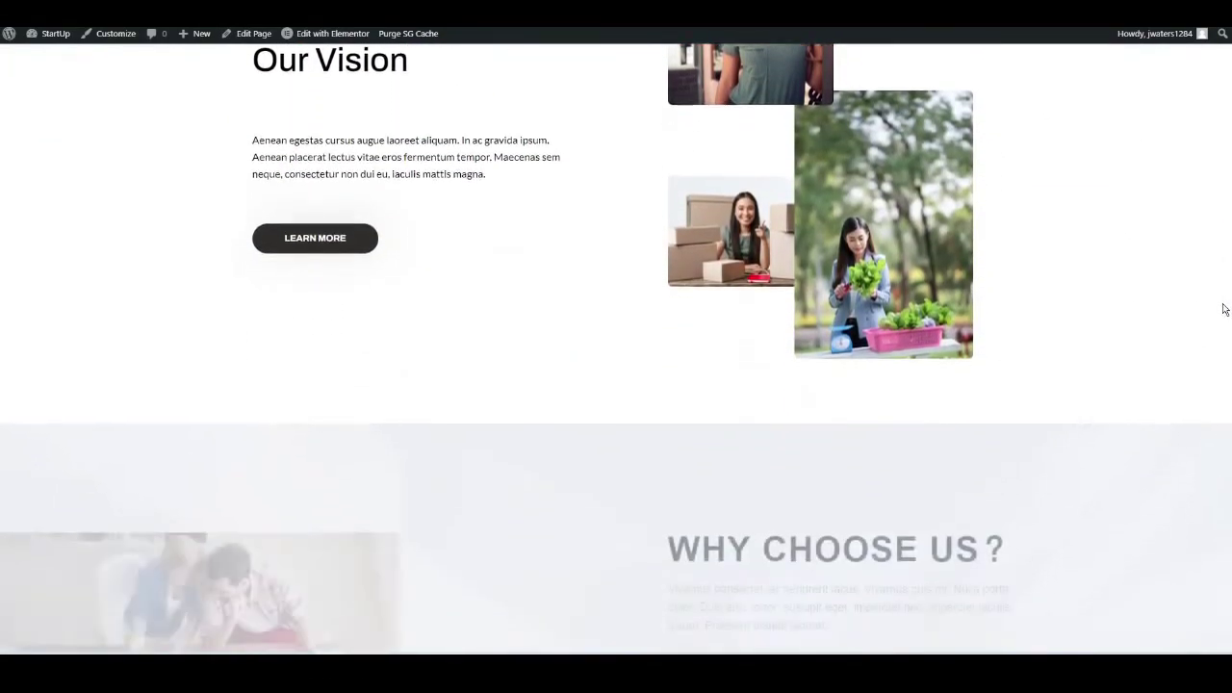
scroll(1226, 415, up, 20)
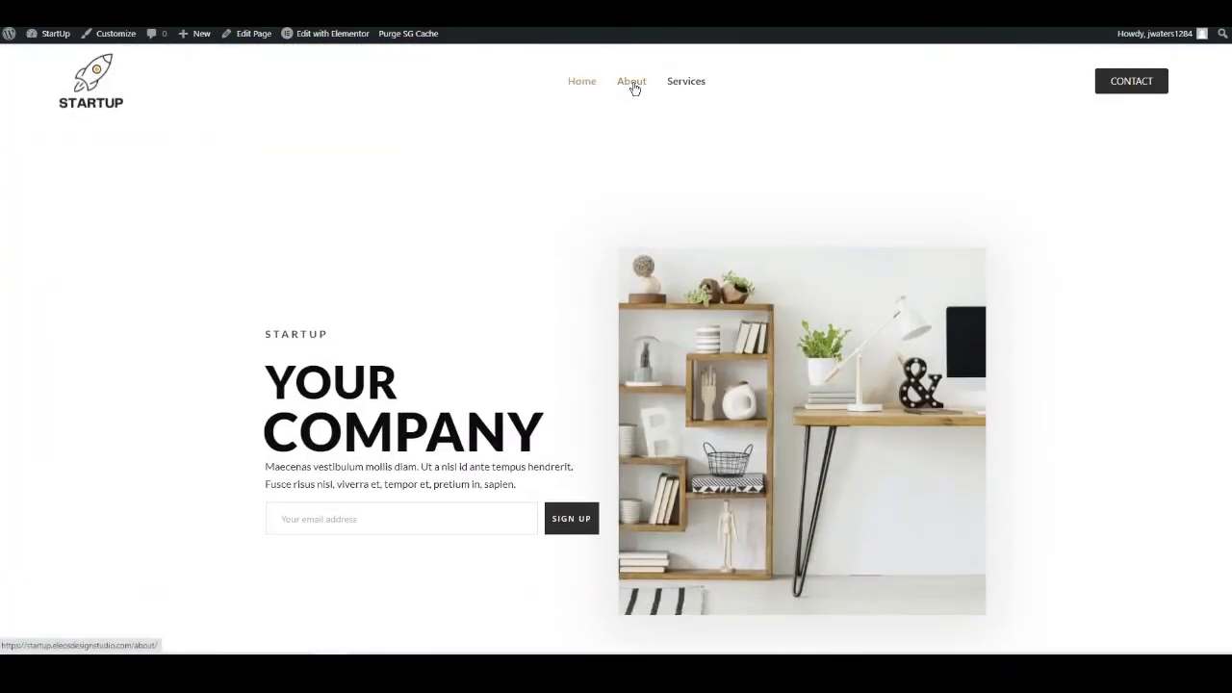
click(633, 85)
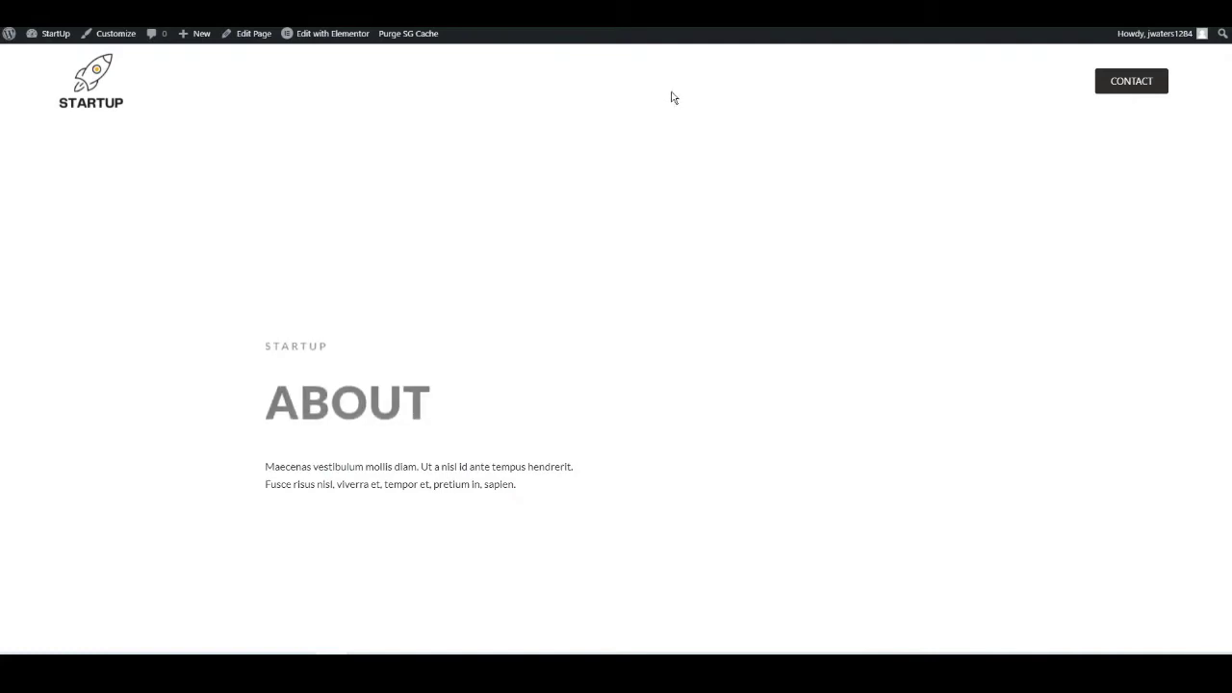
scroll(607, 192, down, 1)
scroll(595, 221, down, 6)
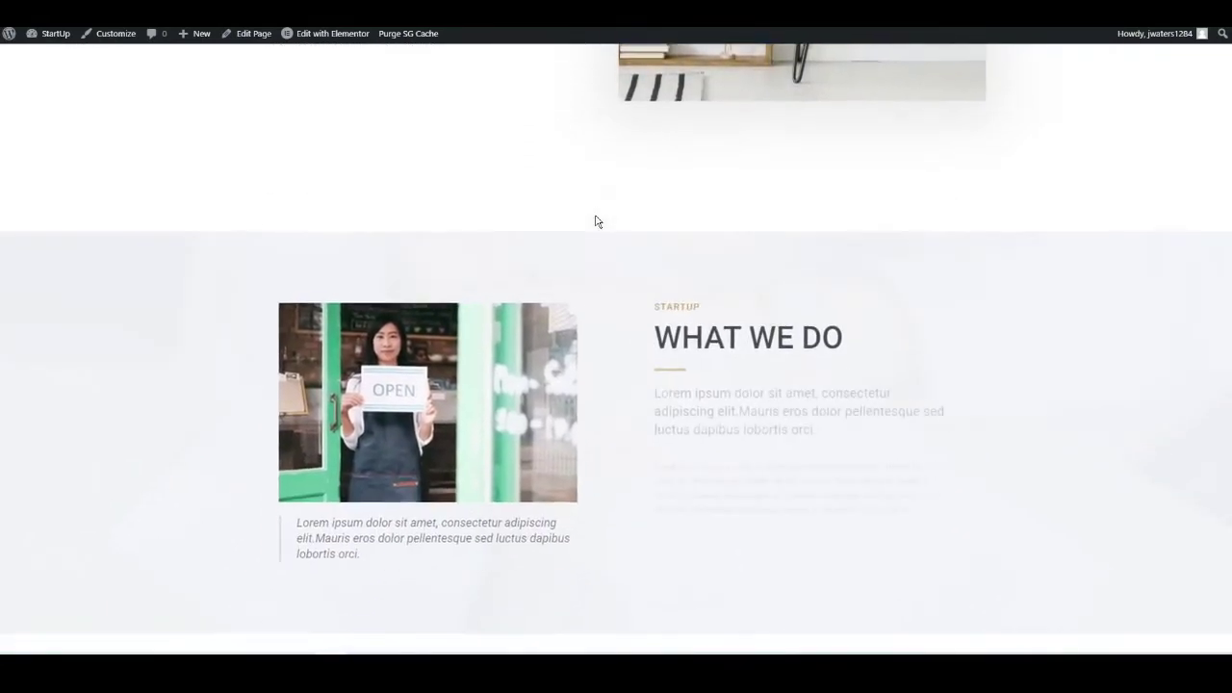
scroll(595, 221, up, 2)
scroll(595, 222, up, 5)
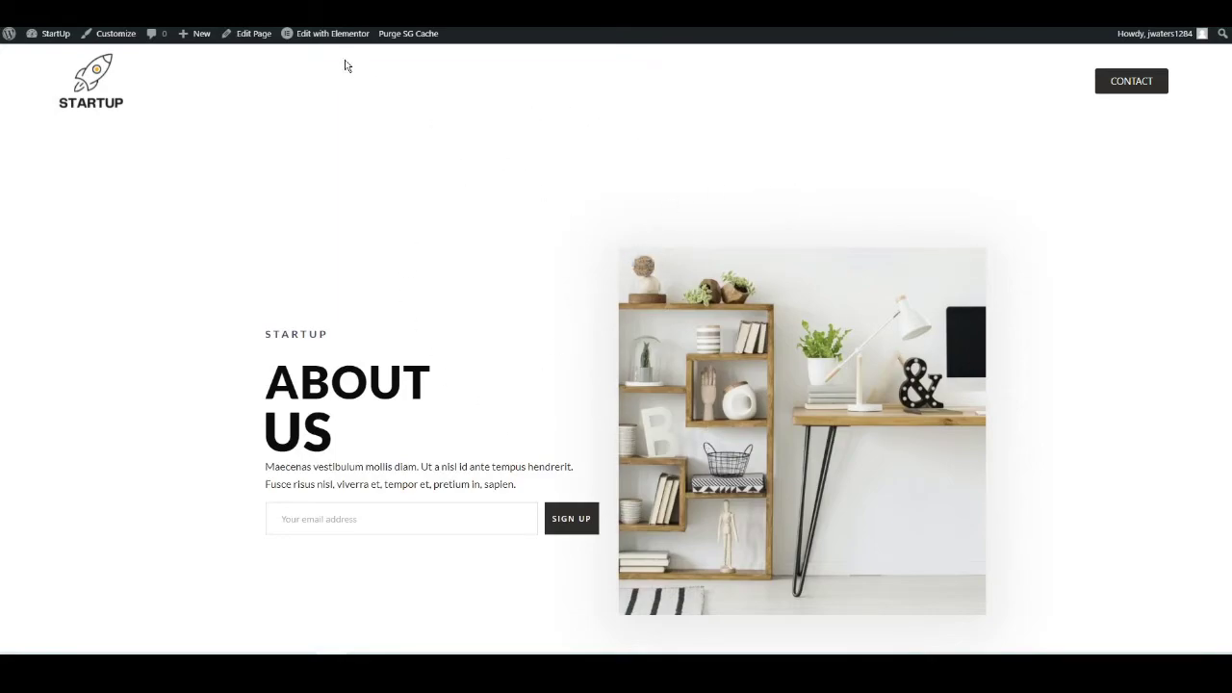
Edit the About page in Elementor, assign Menu 1 to its header Nav menu widget, update the page and preview it.
mouse_move(324, 42)
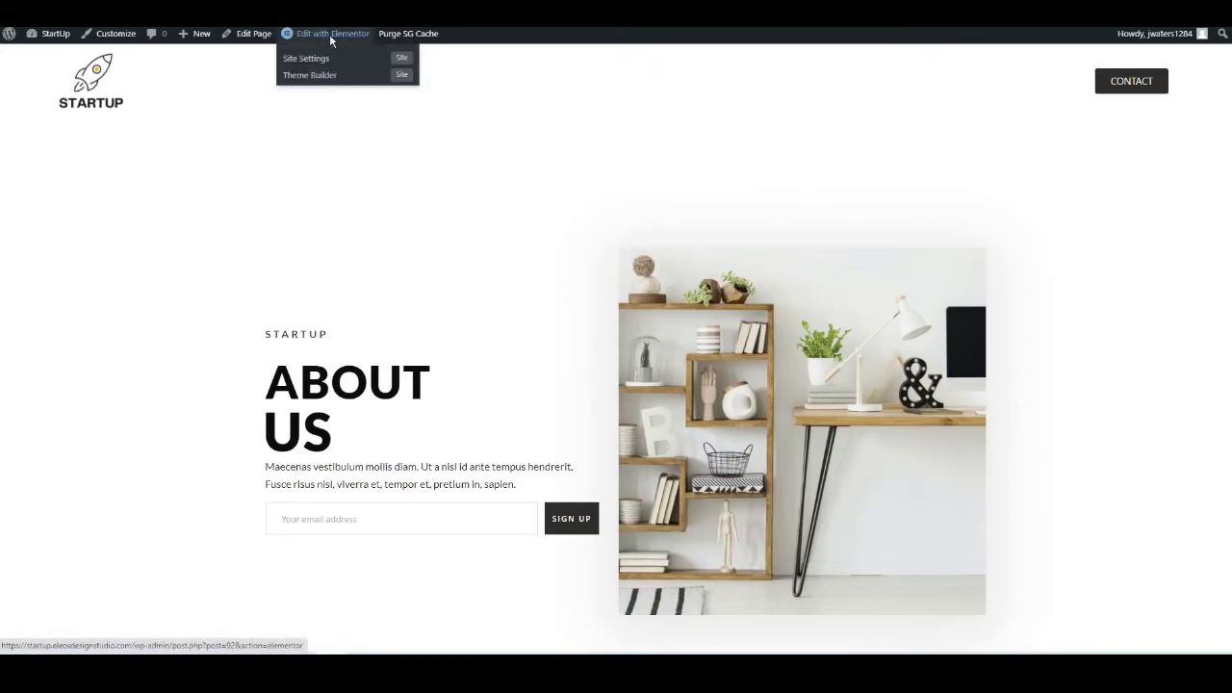
click(329, 34)
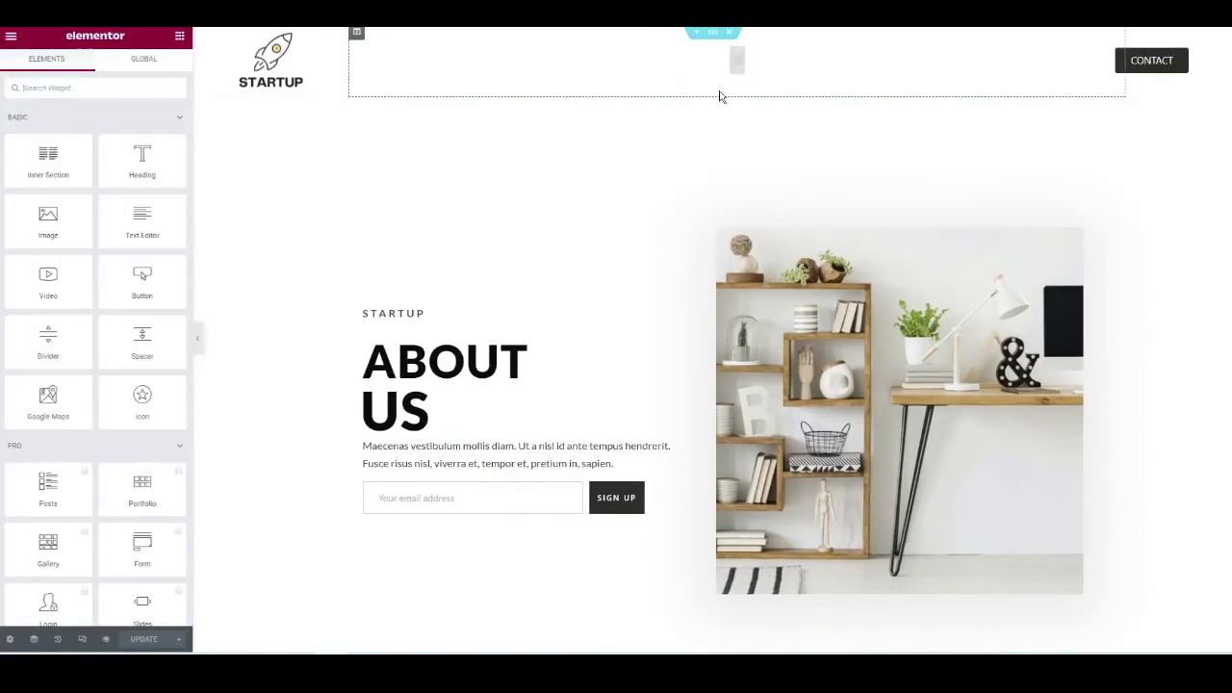
click(738, 60)
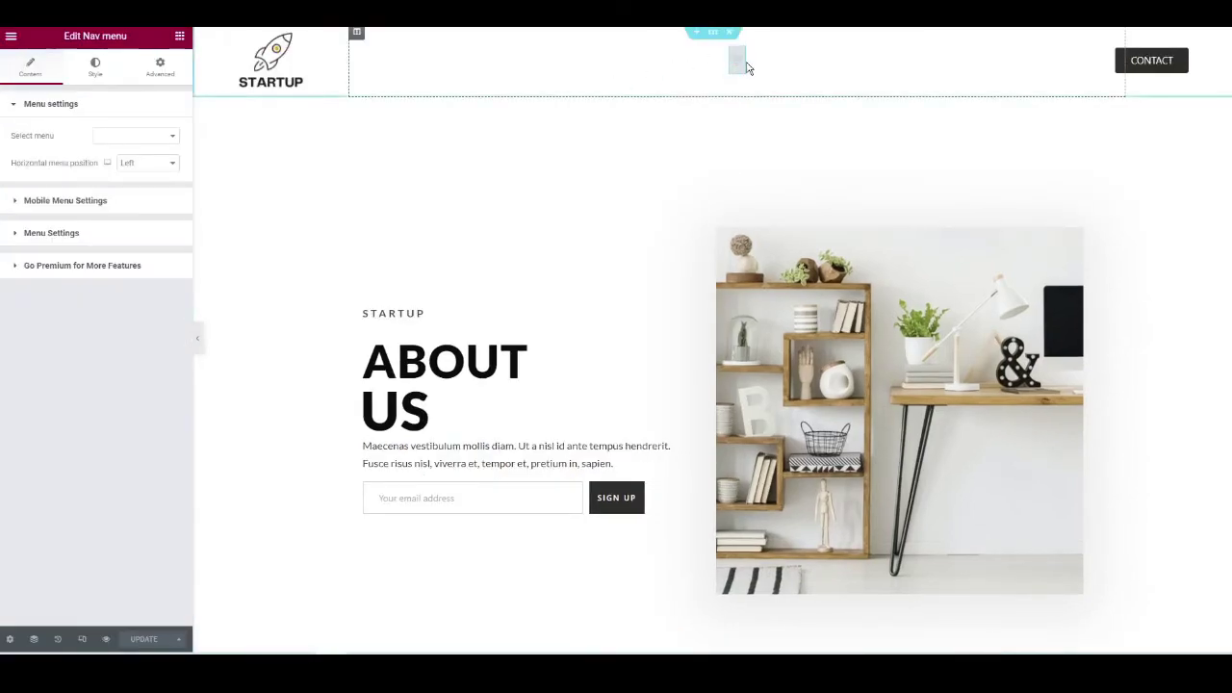
click(133, 135)
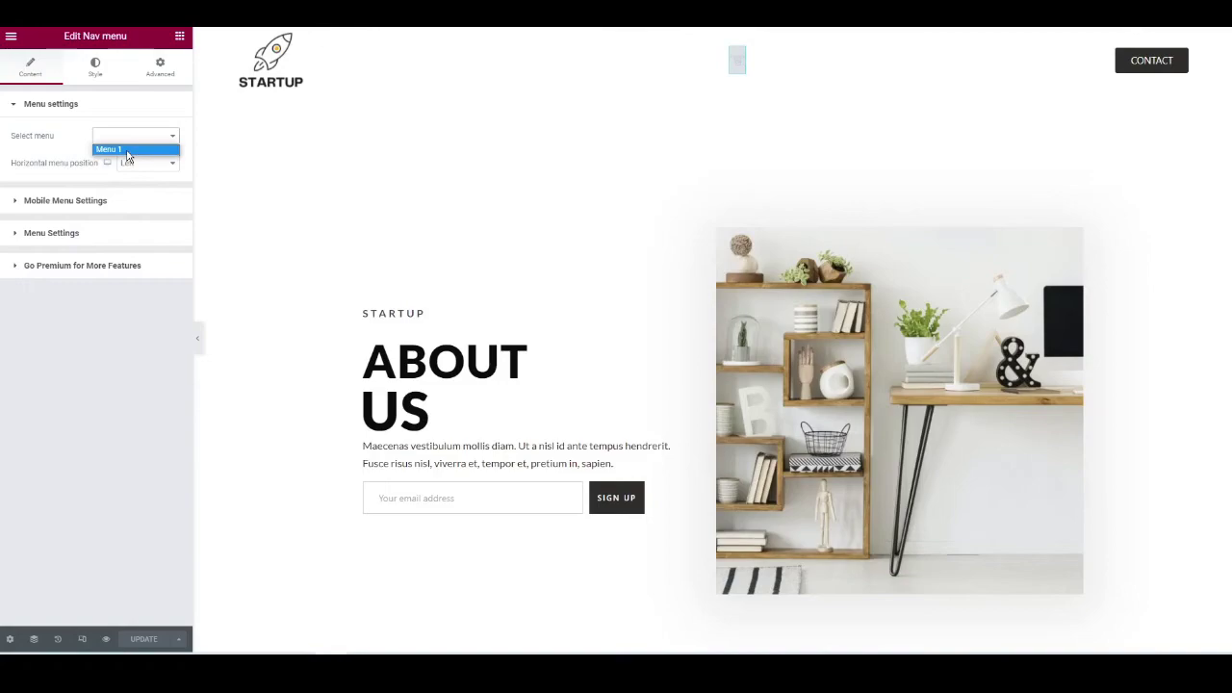
click(127, 151)
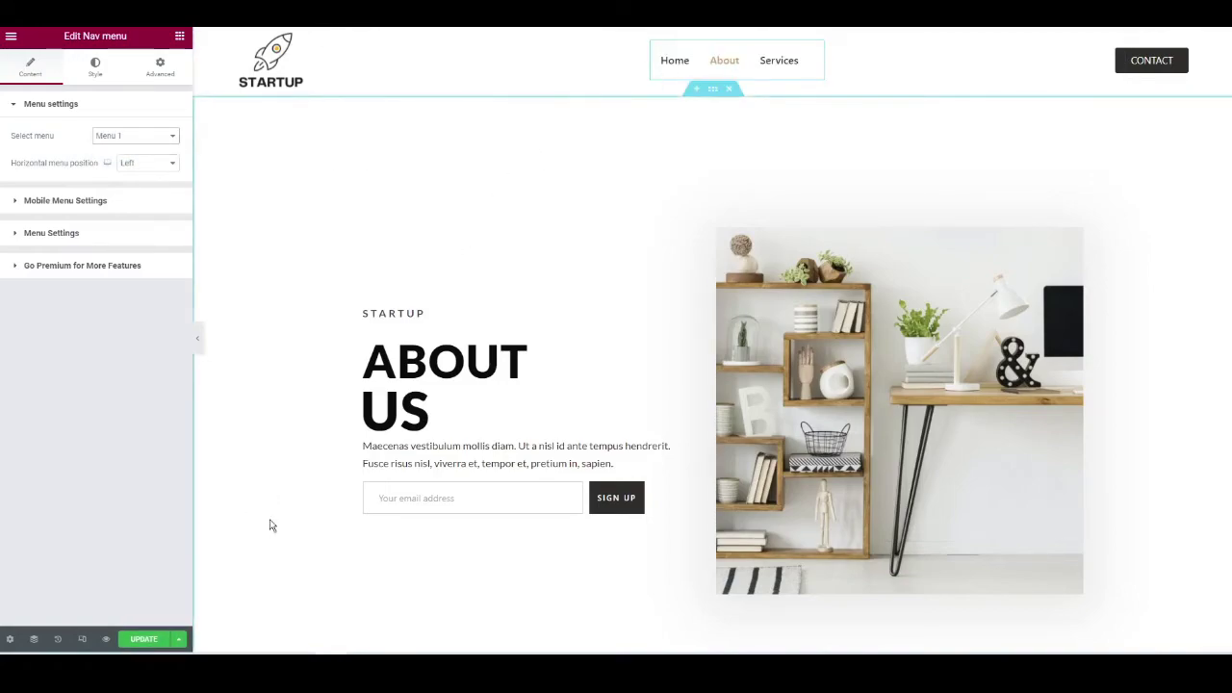
click(142, 640)
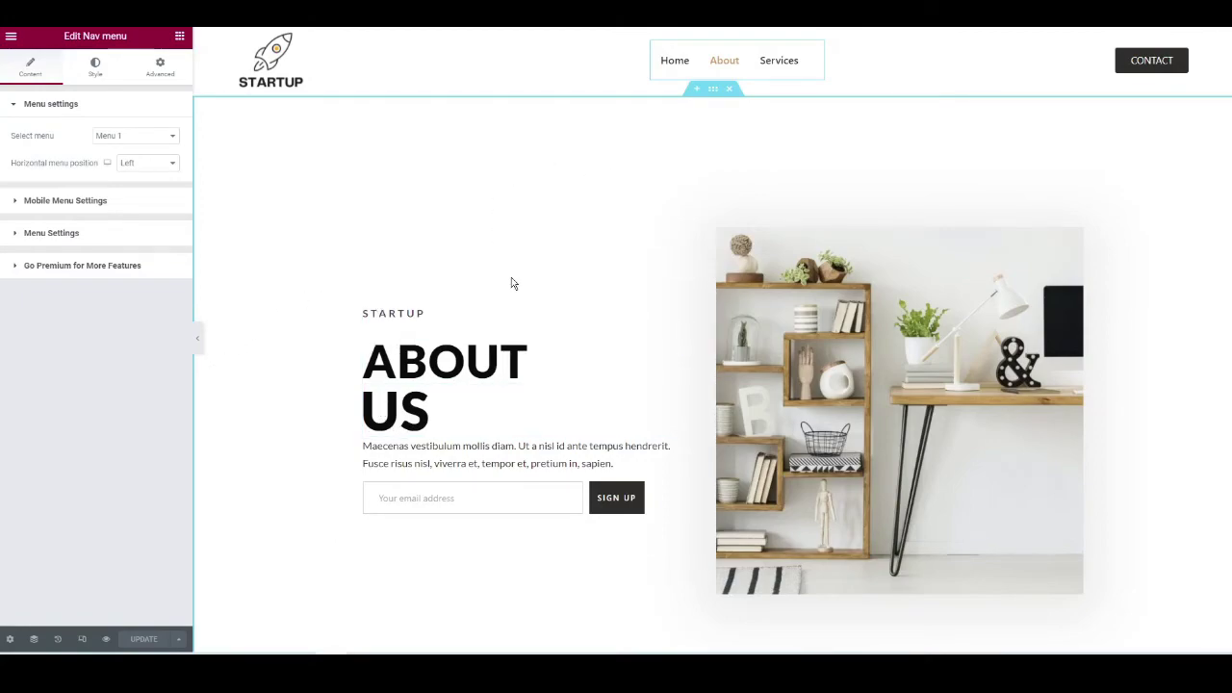
click(108, 641)
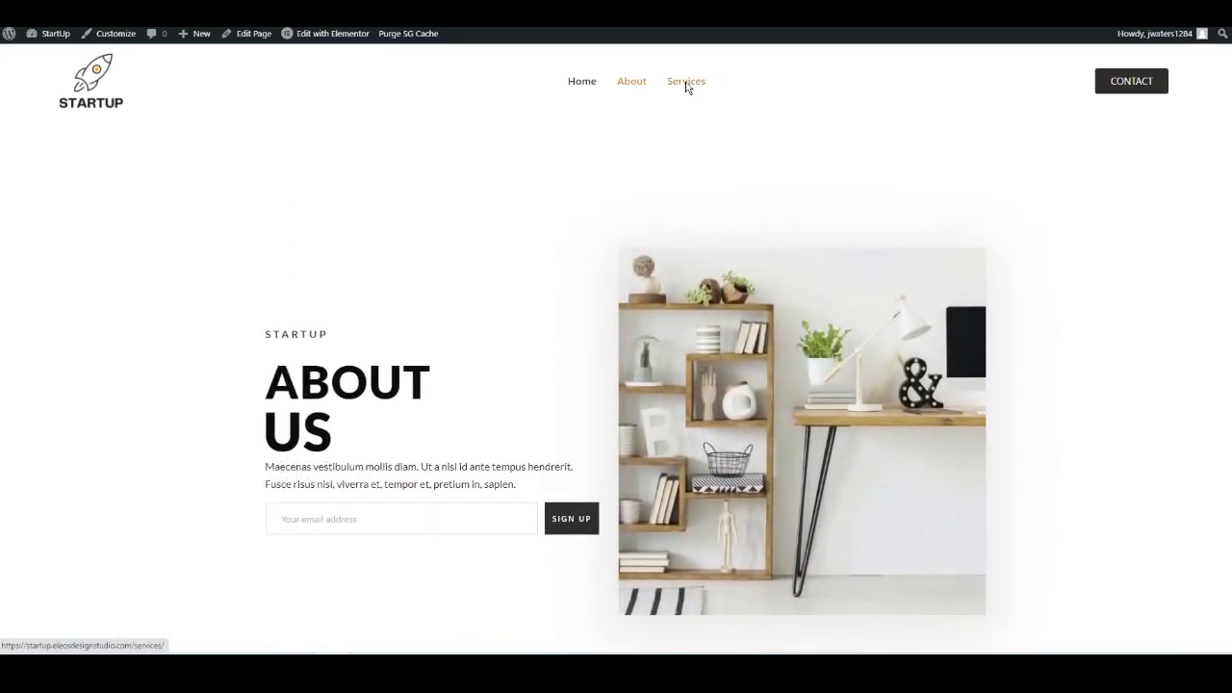
Edit the Services page in Elementor, assign Menu 1 to its header Nav menu widget, update the page and preview it.
click(686, 85)
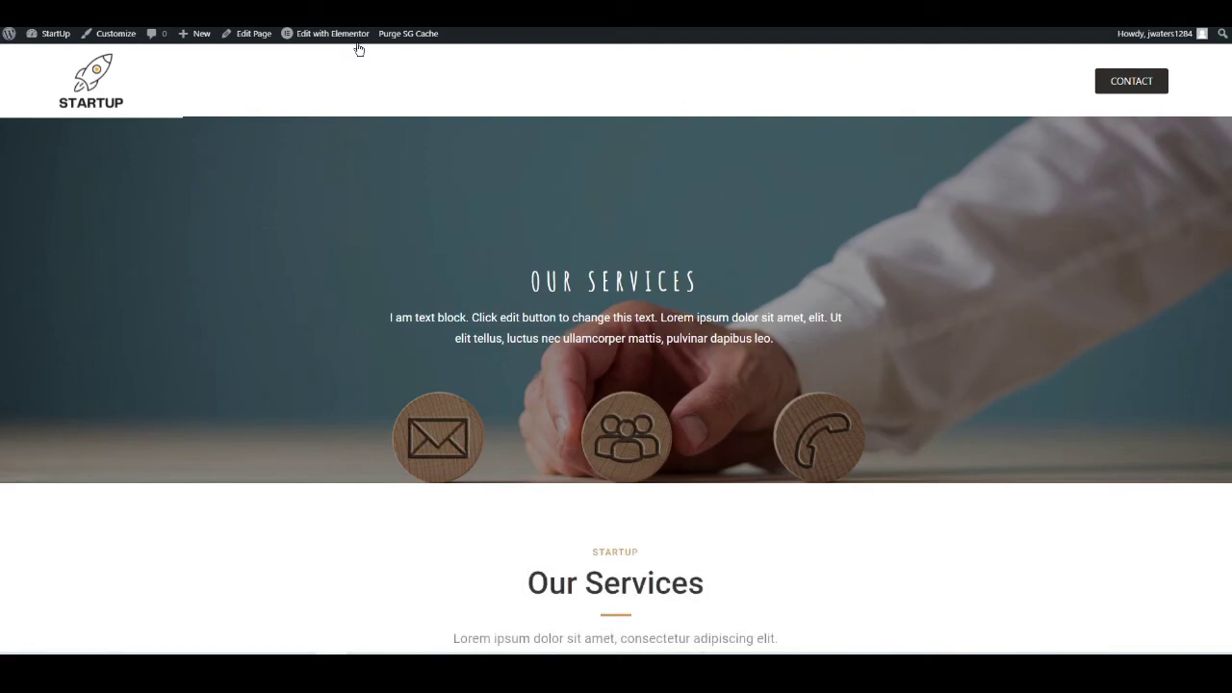
mouse_move(328, 40)
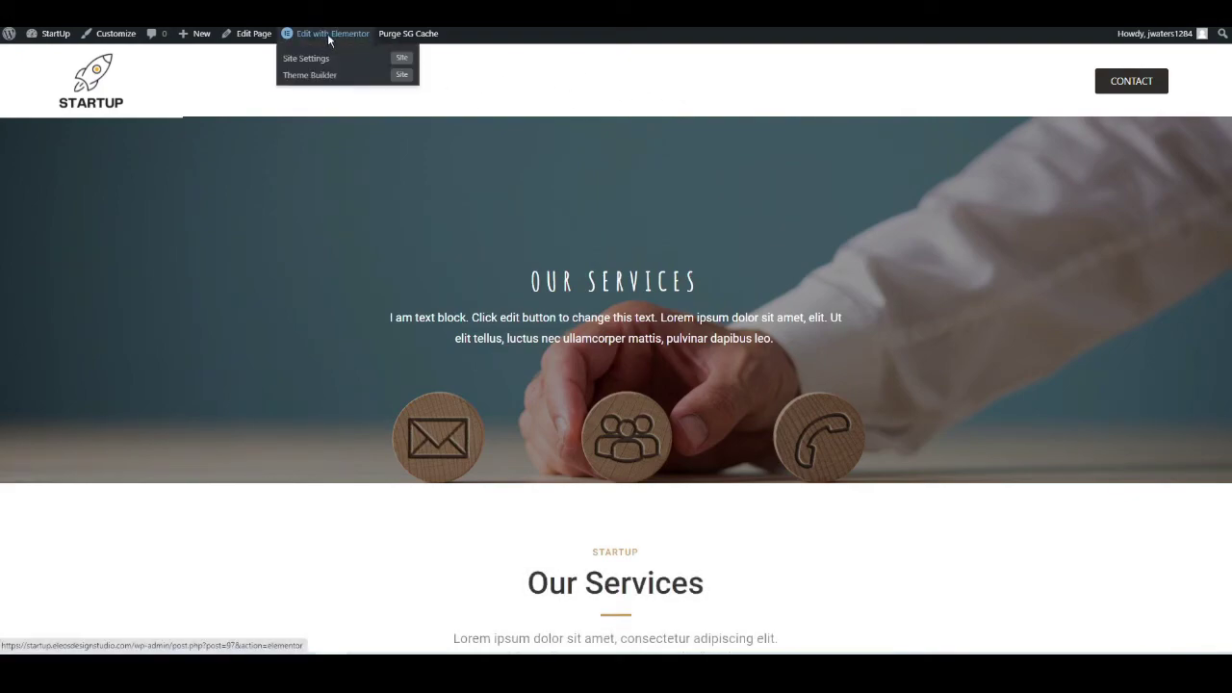
click(329, 39)
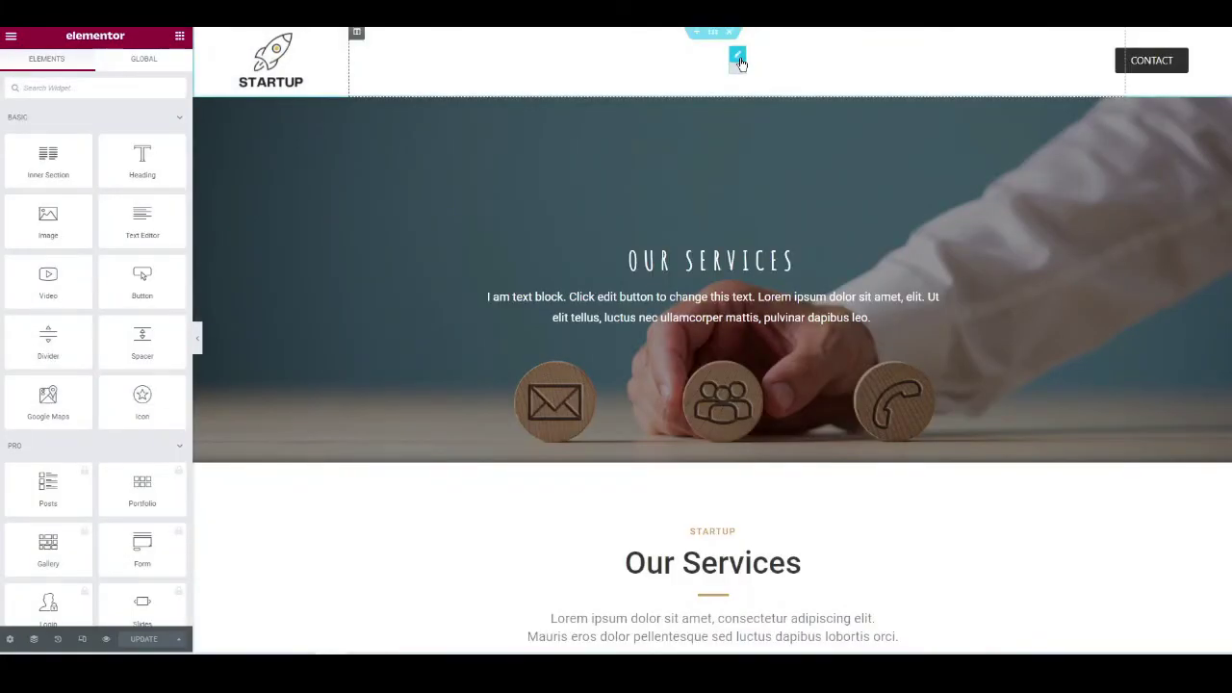
click(736, 57)
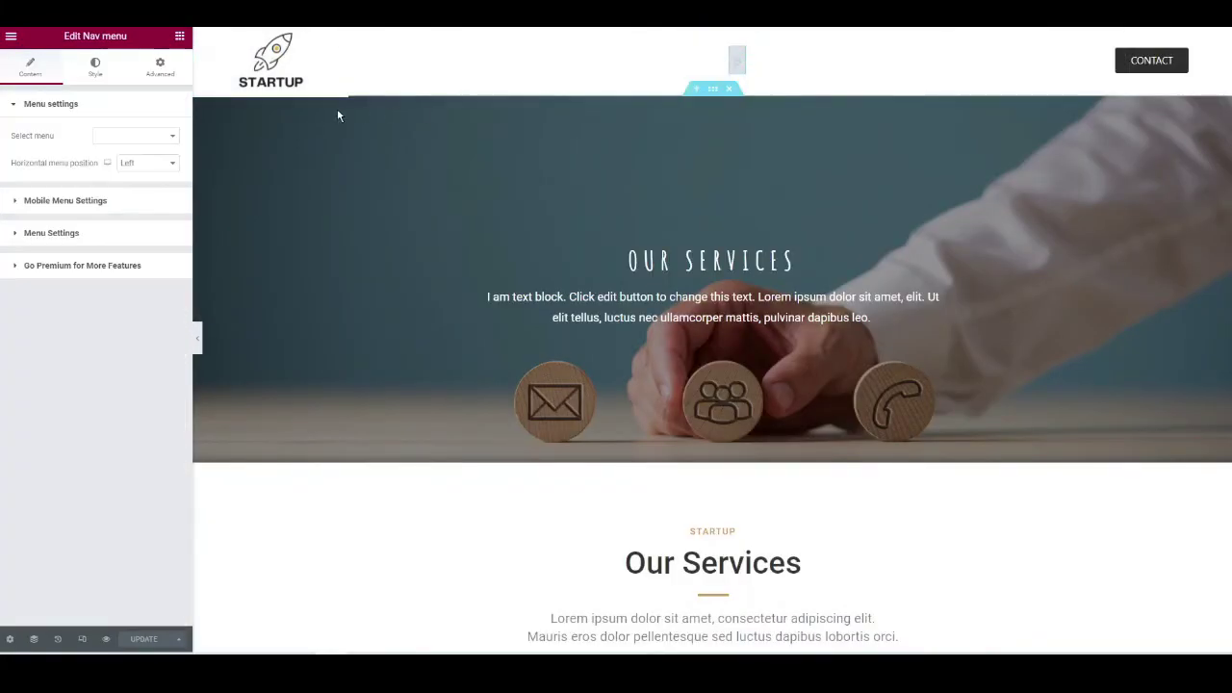
click(135, 136)
click(125, 153)
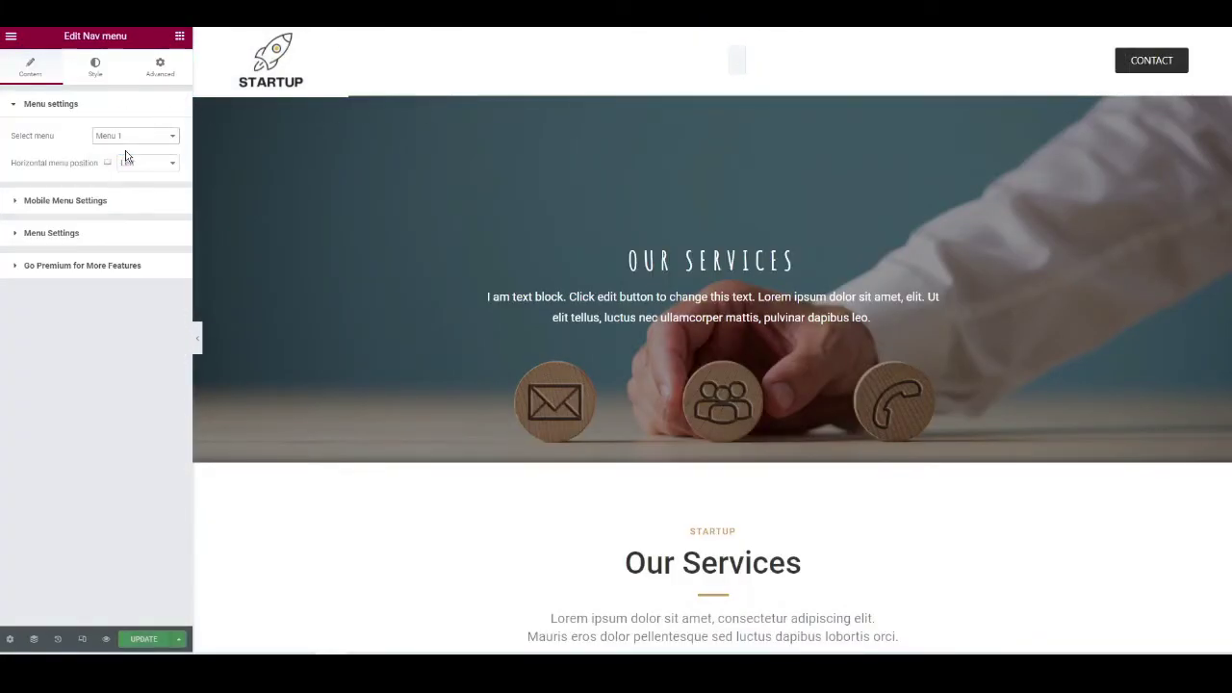
click(143, 639)
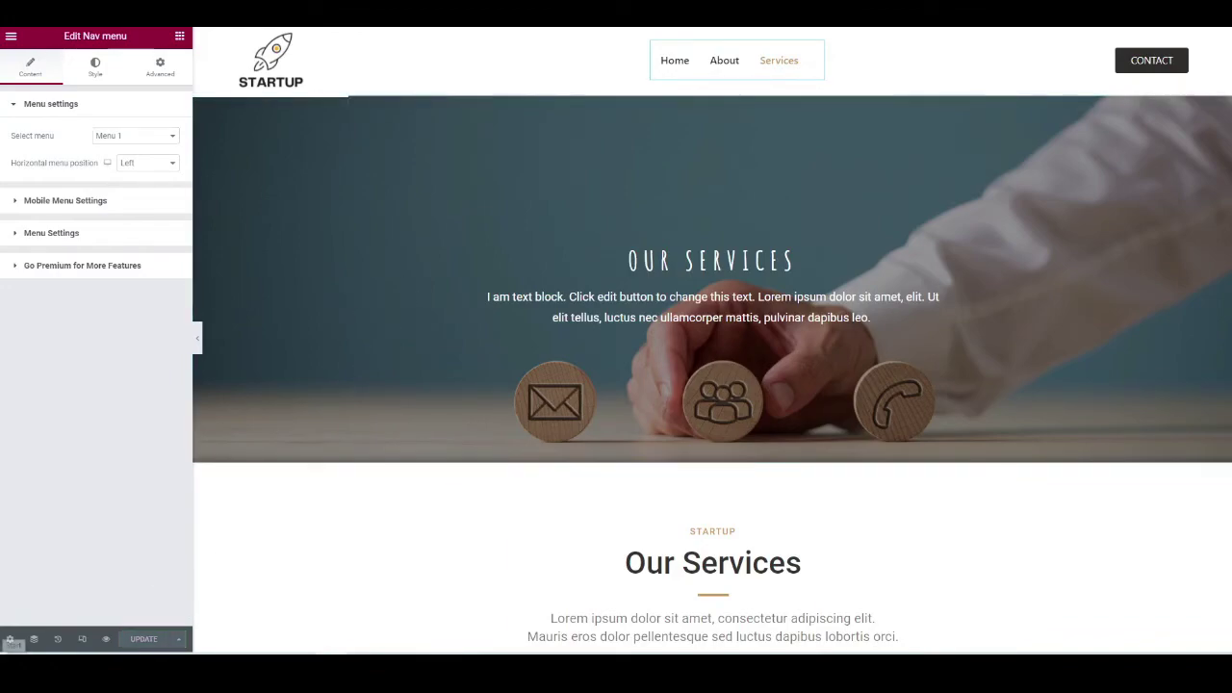
click(106, 639)
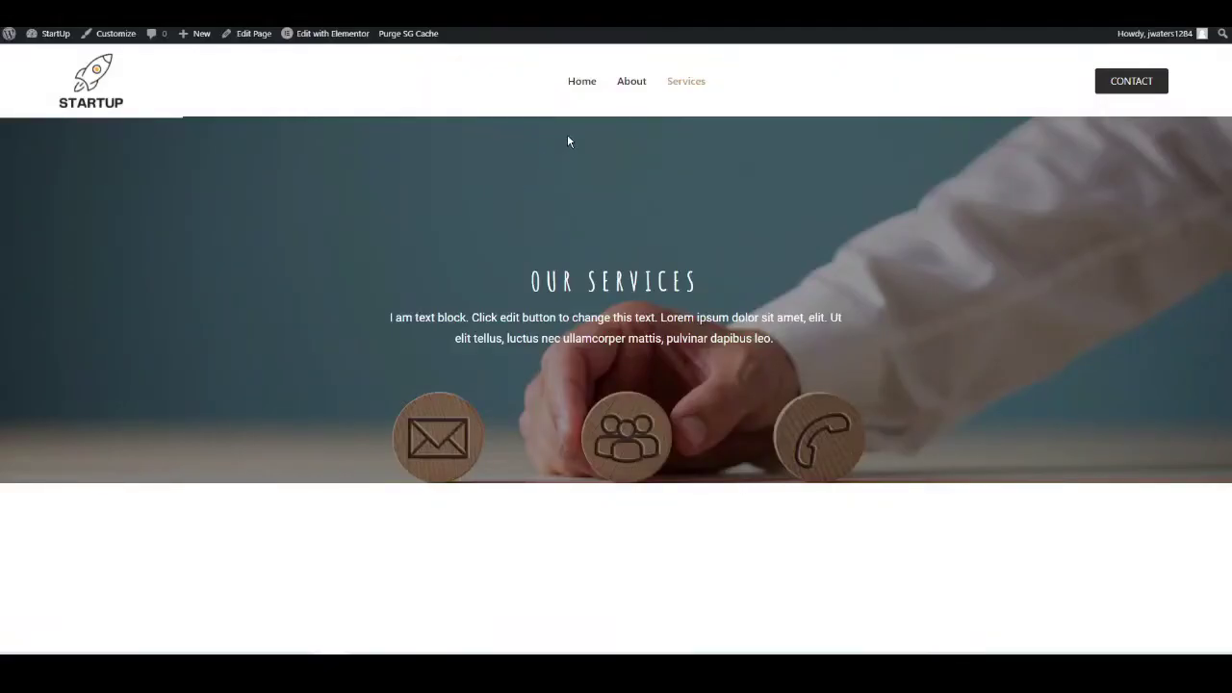
Return to the About page, edit it in Elementor and open the header CONTACT button's link for editing.
click(633, 85)
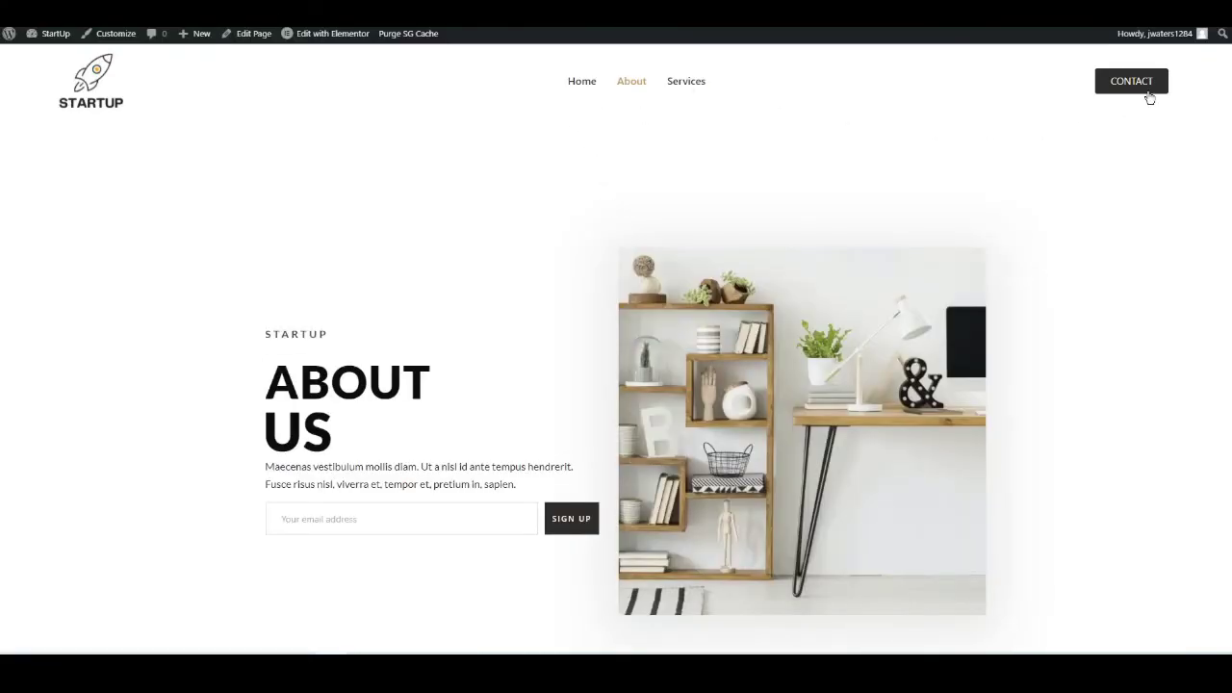
click(321, 37)
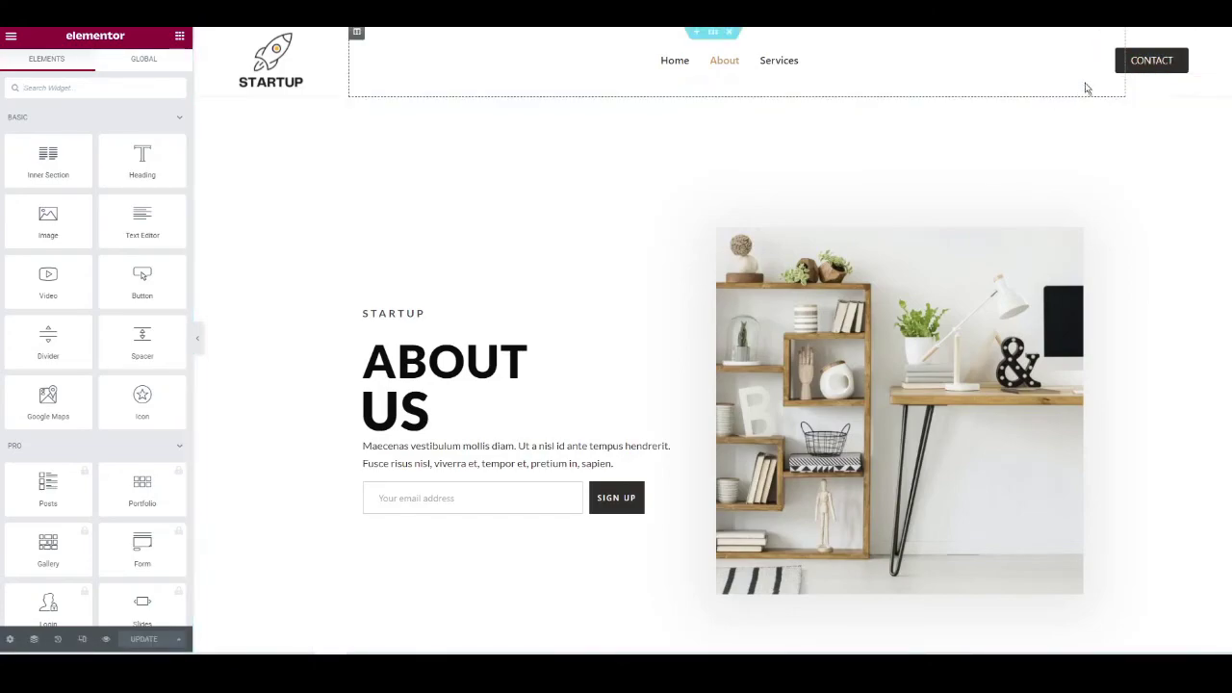
click(1155, 68)
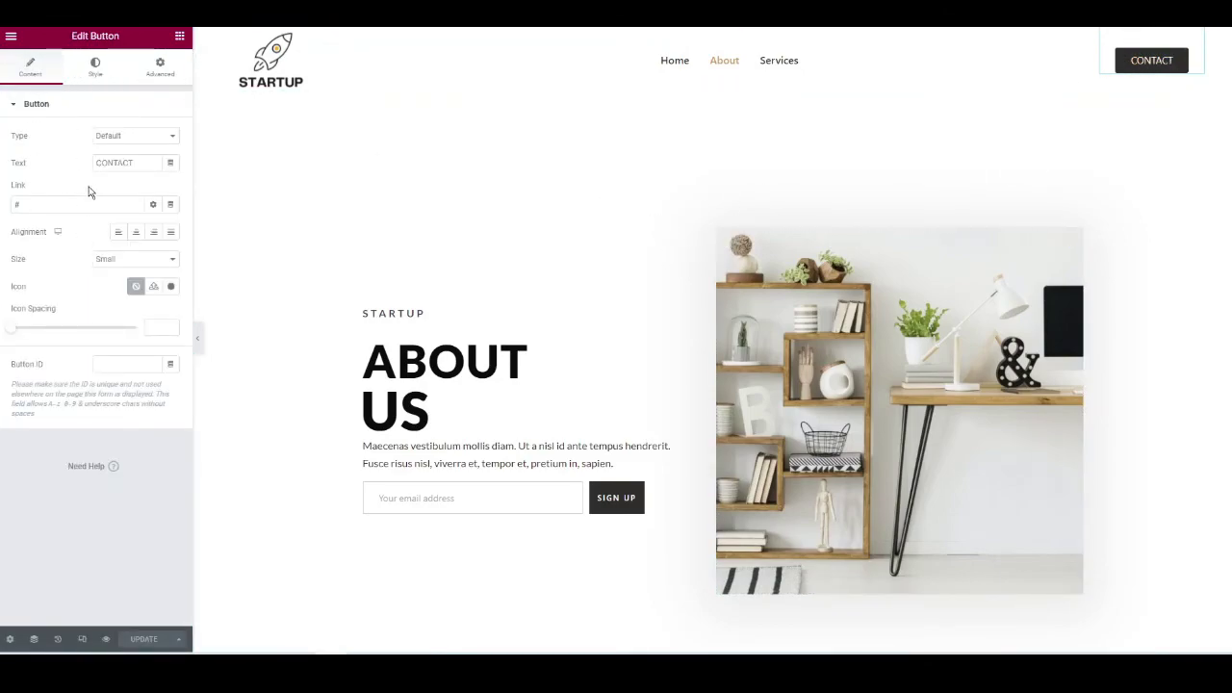
click(26, 203)
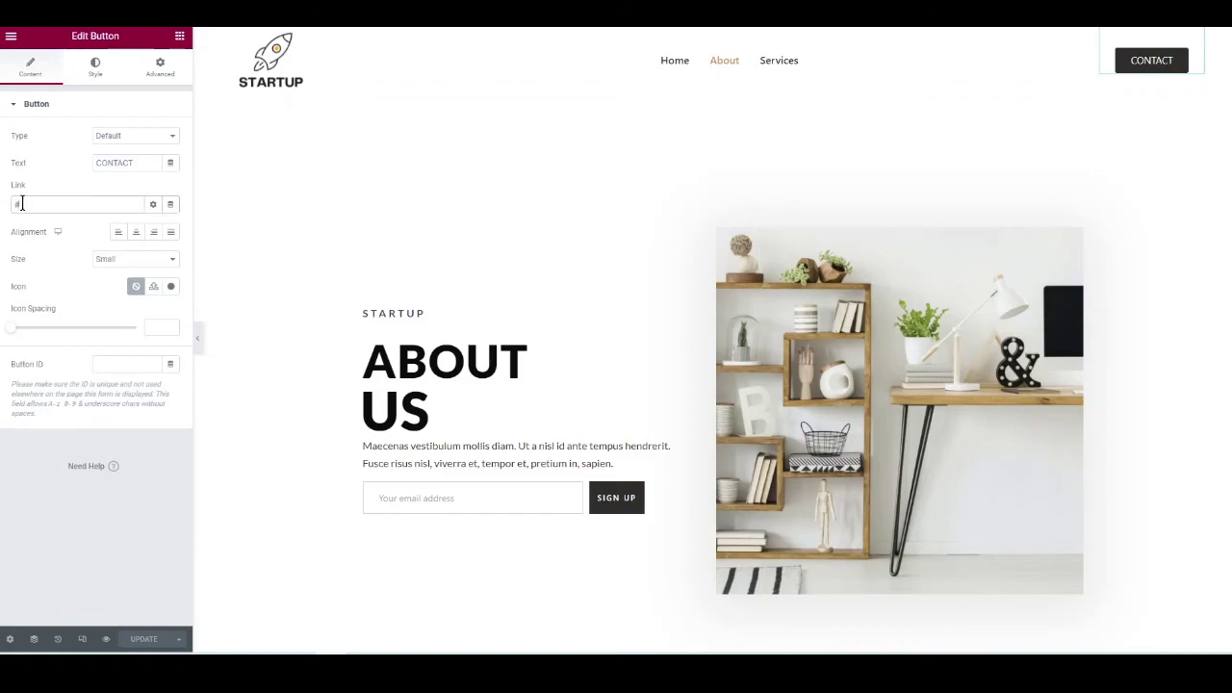